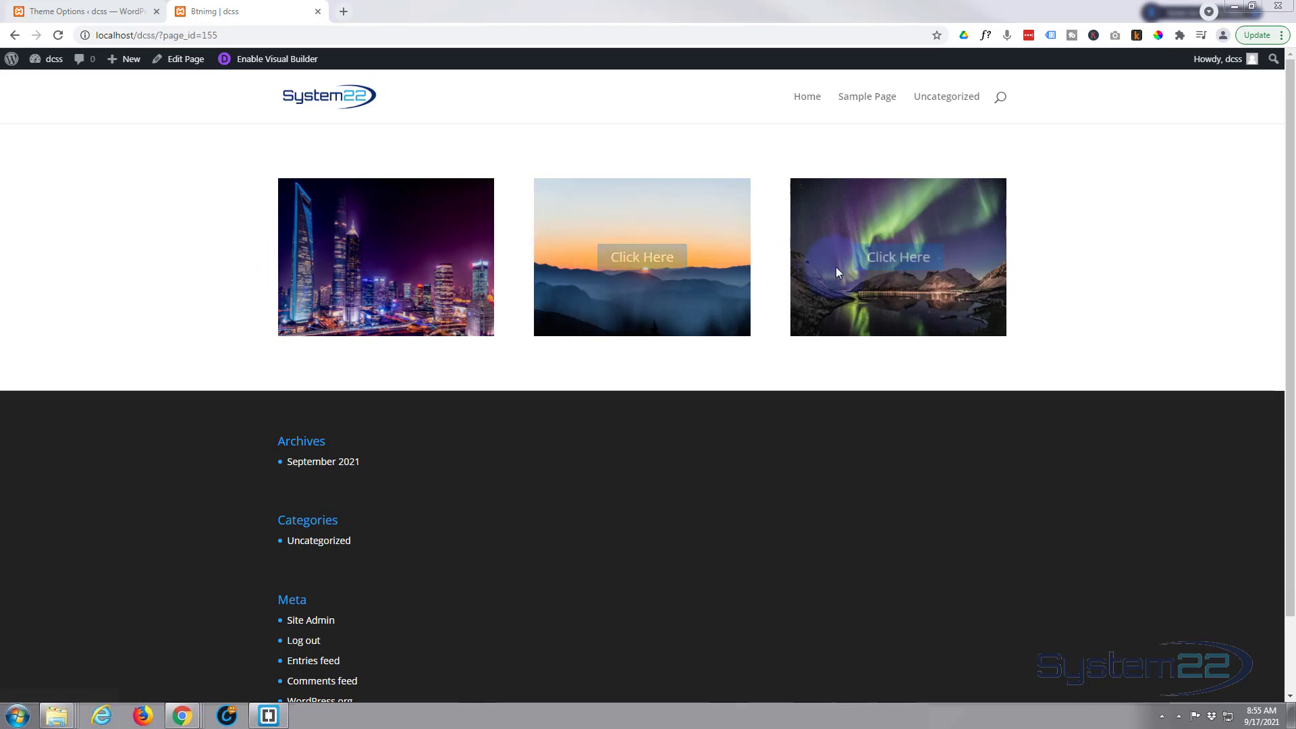
Step: Insert a three-column row below the image row and add a Call To Action module to its first column
{"action": "mouse_move", "coordinate": [963, 292]}
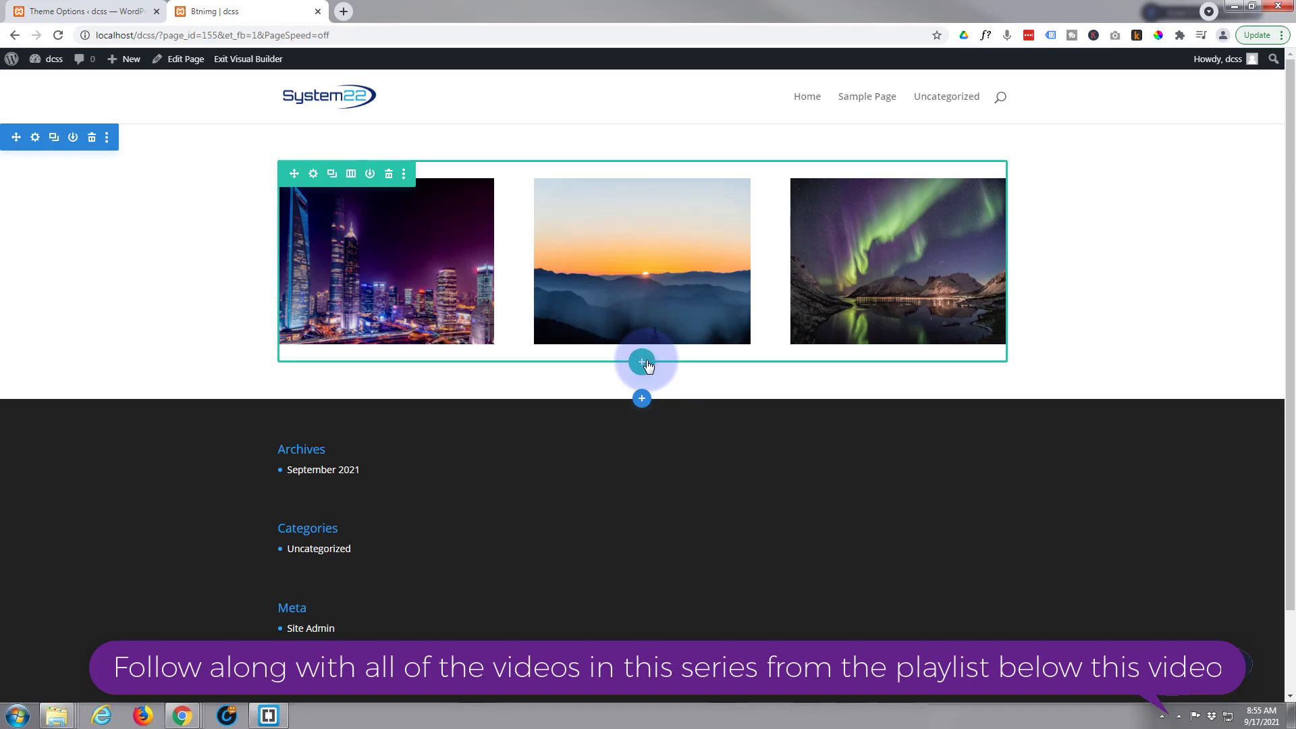
{"action": "left_click", "coordinate": [643, 363]}
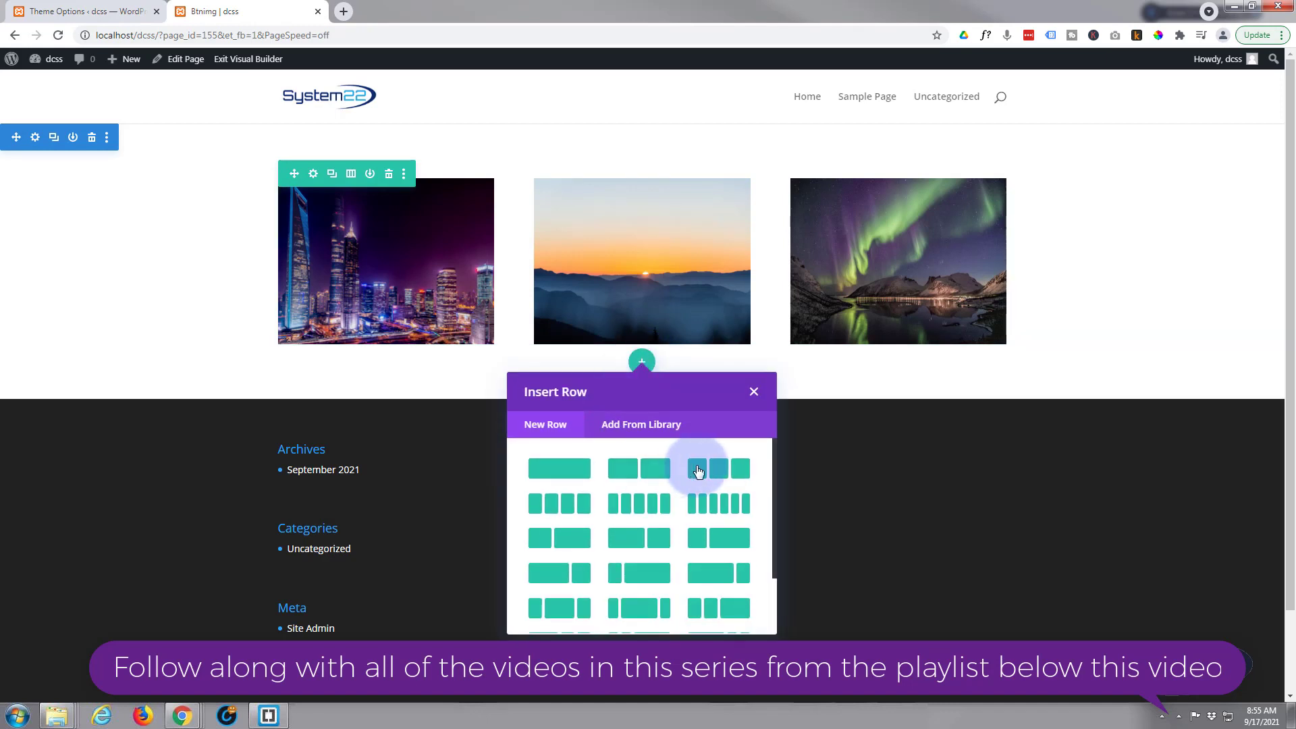
{"action": "left_click", "coordinate": [711, 474]}
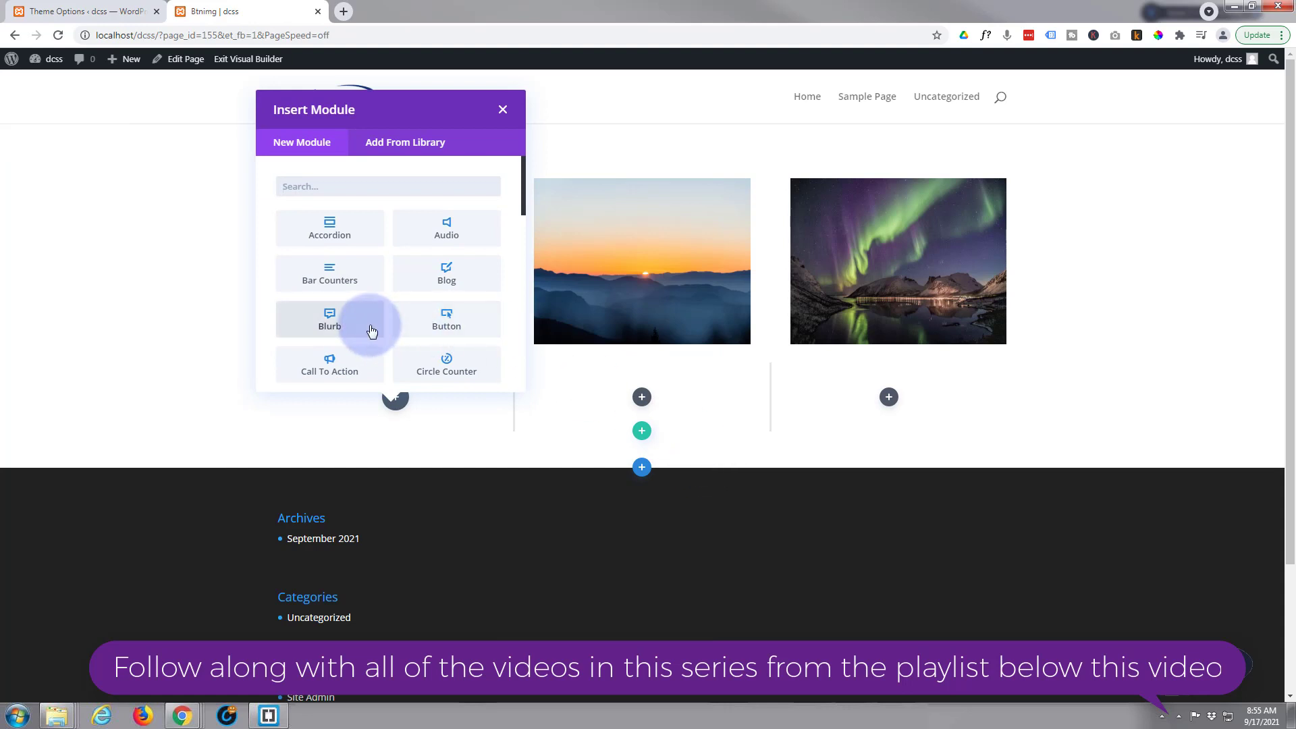
{"action": "scroll", "coordinate": [371, 329], "scroll_direction": "down", "scroll_amount": 1}
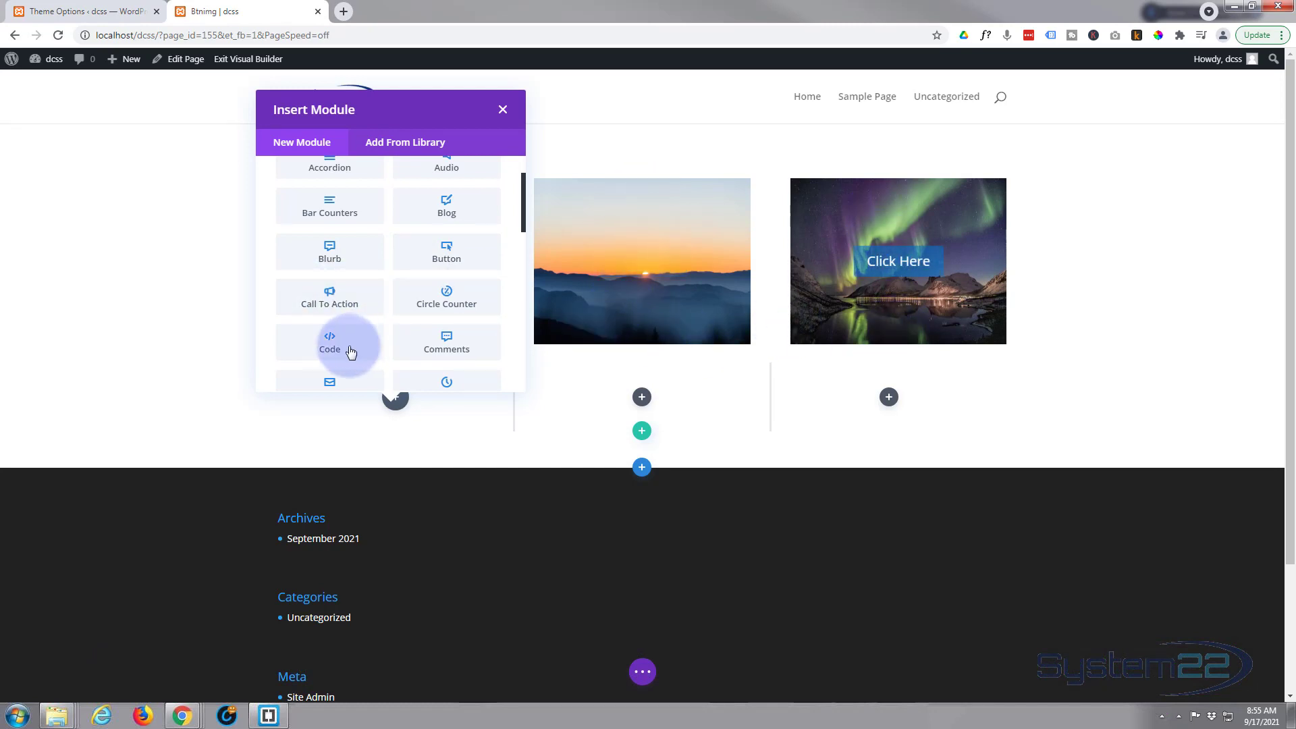
{"action": "left_click", "coordinate": [314, 301]}
{"action": "scroll", "coordinate": [189, 357], "scroll_direction": "down", "scroll_amount": 1}
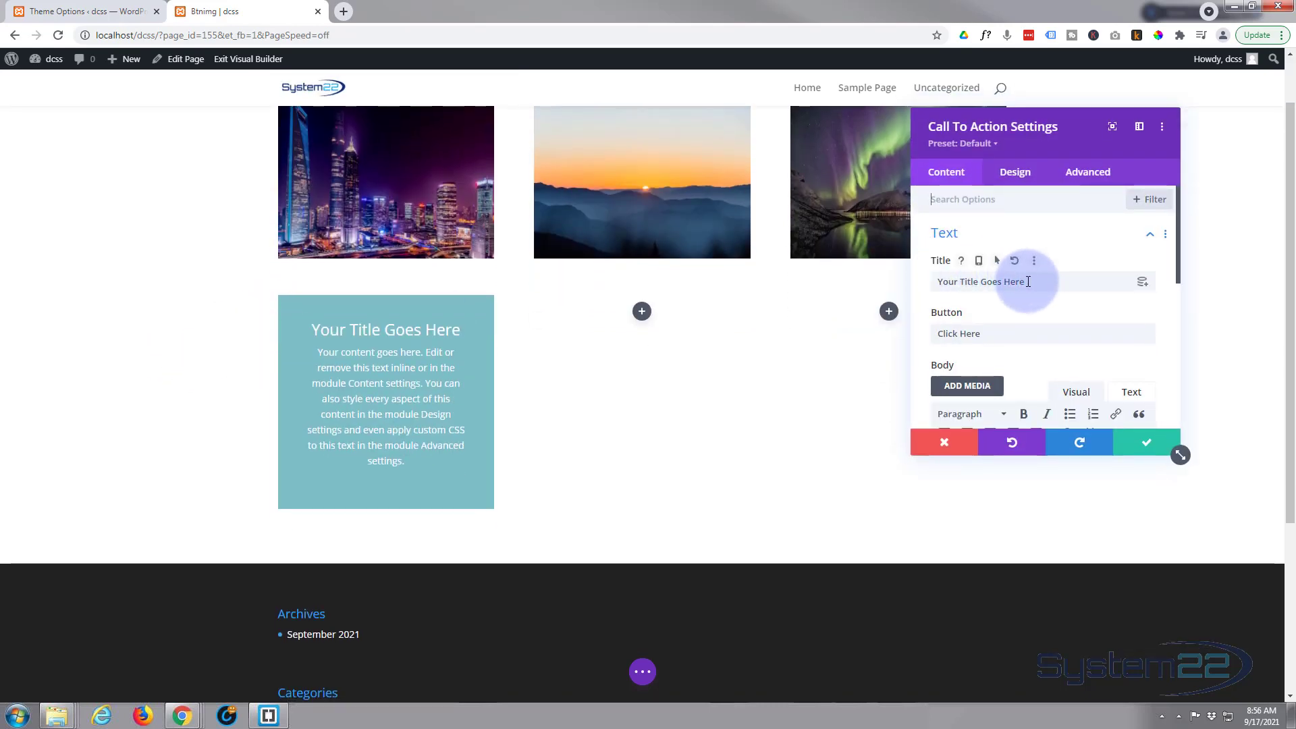
Step: Delete the placeholder title and body text of the Call To Action module, keeping its button text
{"action": "left_click_drag", "start_coordinate": [1026, 278], "coordinate": [868, 295]}
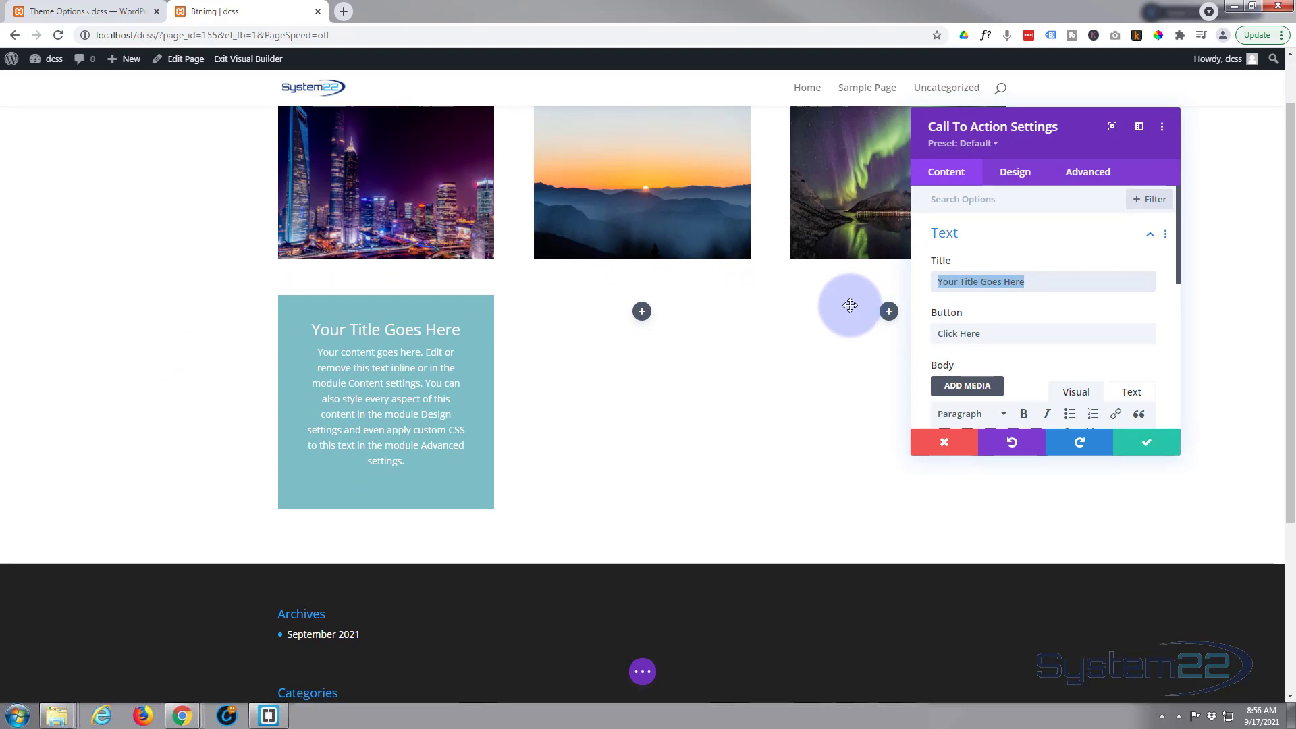
{"action": "key", "text": "BackSpace"}
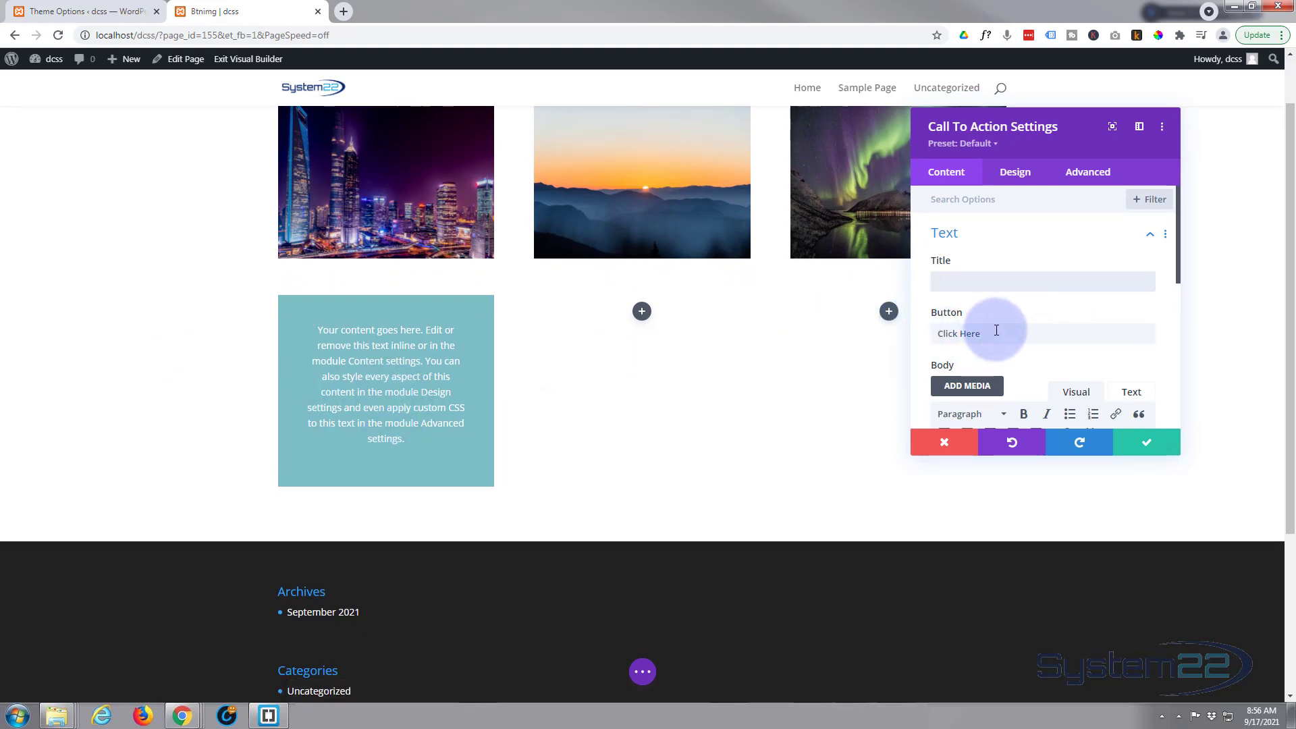
{"action": "scroll", "coordinate": [1021, 334], "scroll_direction": "down", "scroll_amount": 4}
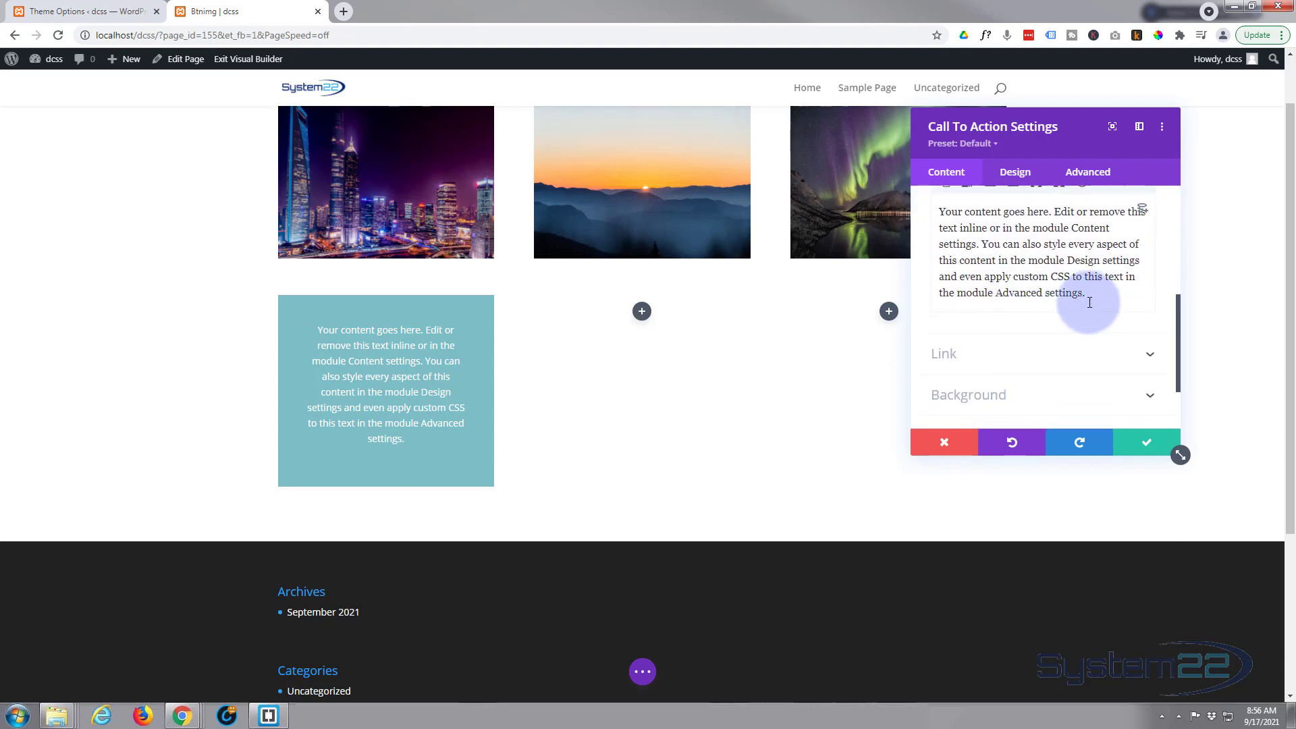
{"action": "left_click_drag", "start_coordinate": [1085, 295], "coordinate": [918, 210]}
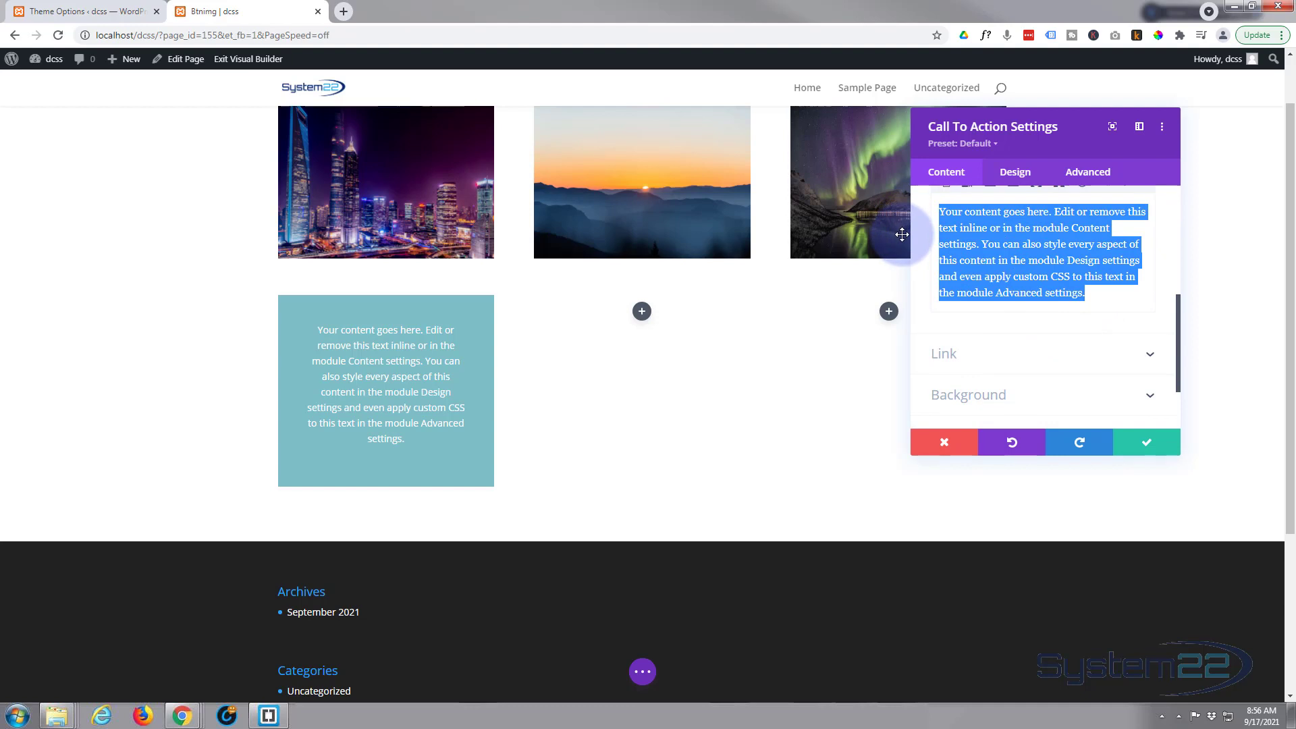
{"action": "key", "text": "BackSpace"}
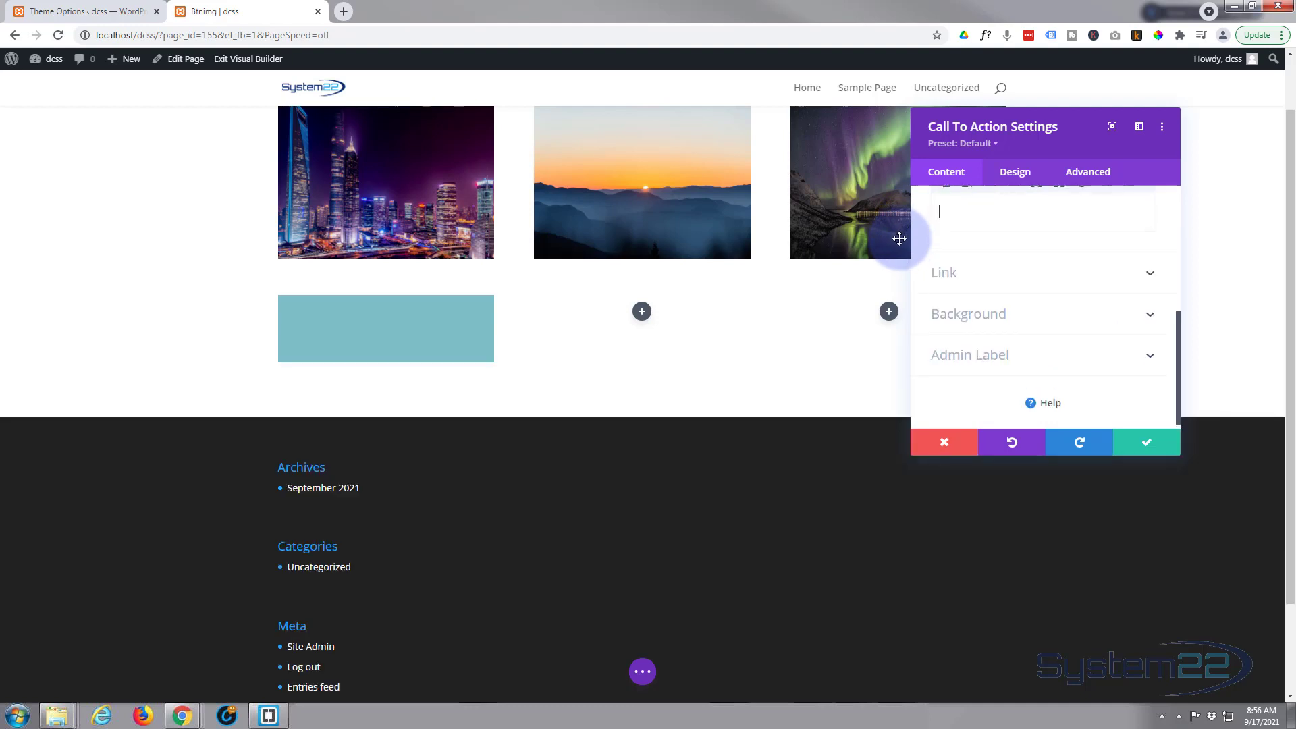
Step: Set the button link URL to # and keep the button link target as In The Same Window
{"action": "left_click", "coordinate": [1009, 275]}
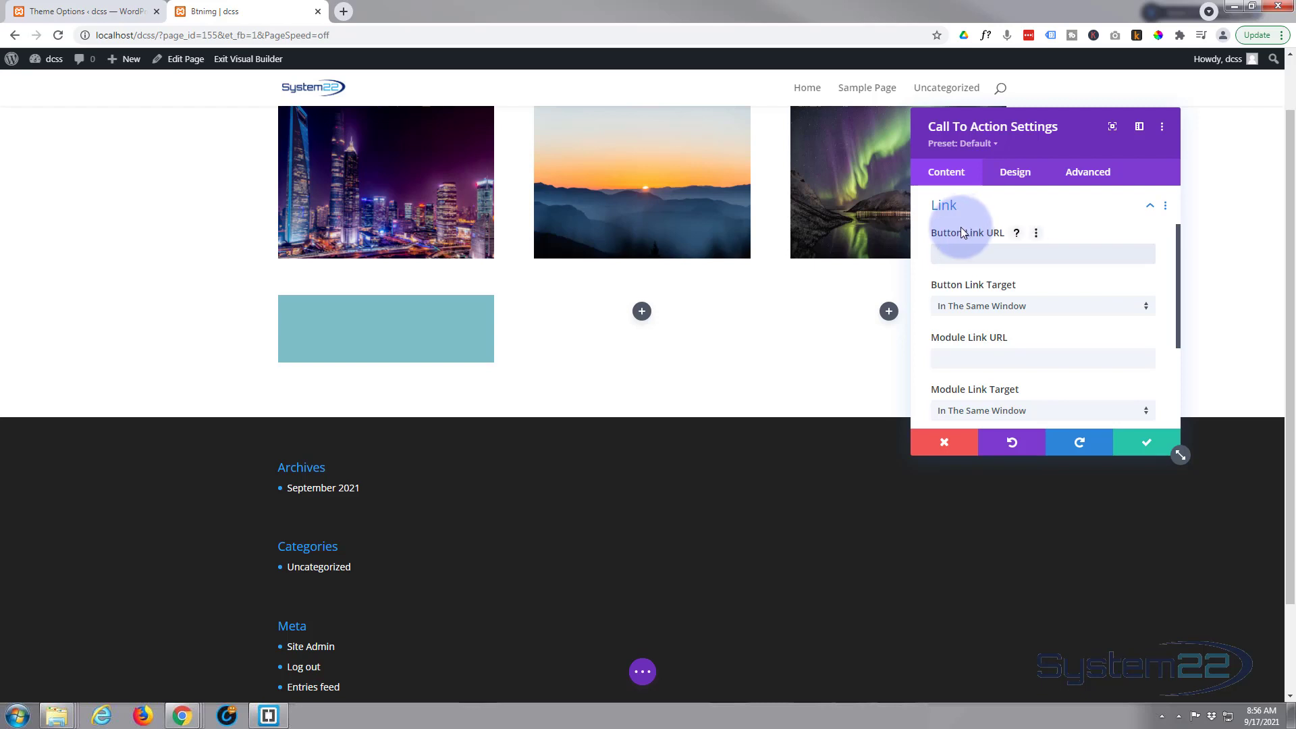
{"action": "type", "text": "#"}
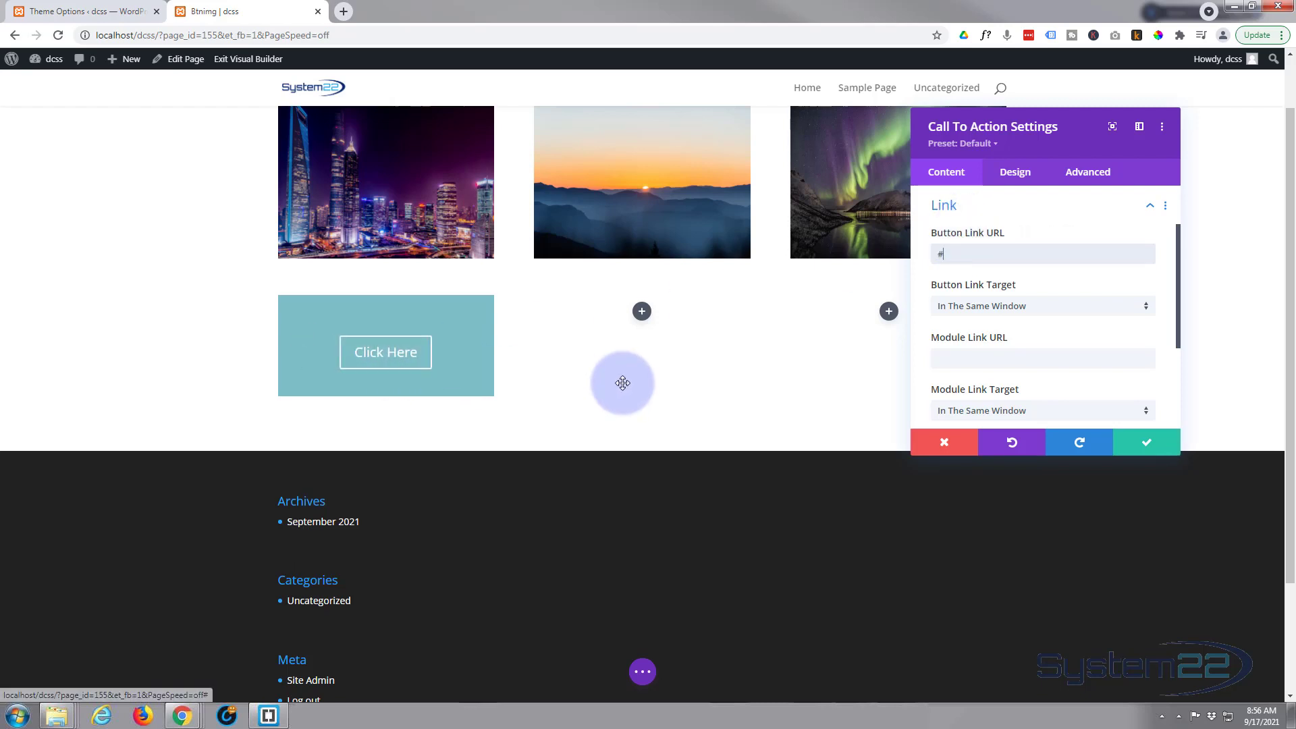
{"action": "left_click", "coordinate": [993, 308]}
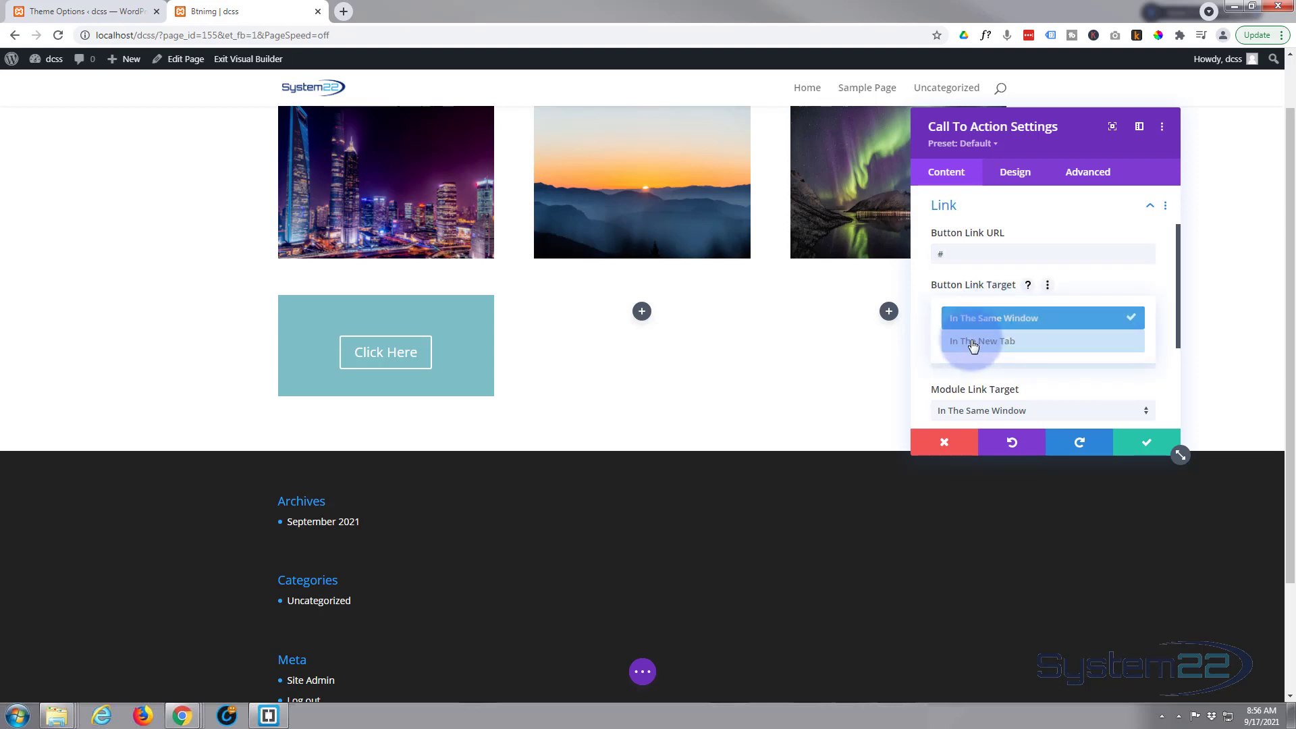
{"action": "left_click", "coordinate": [919, 313]}
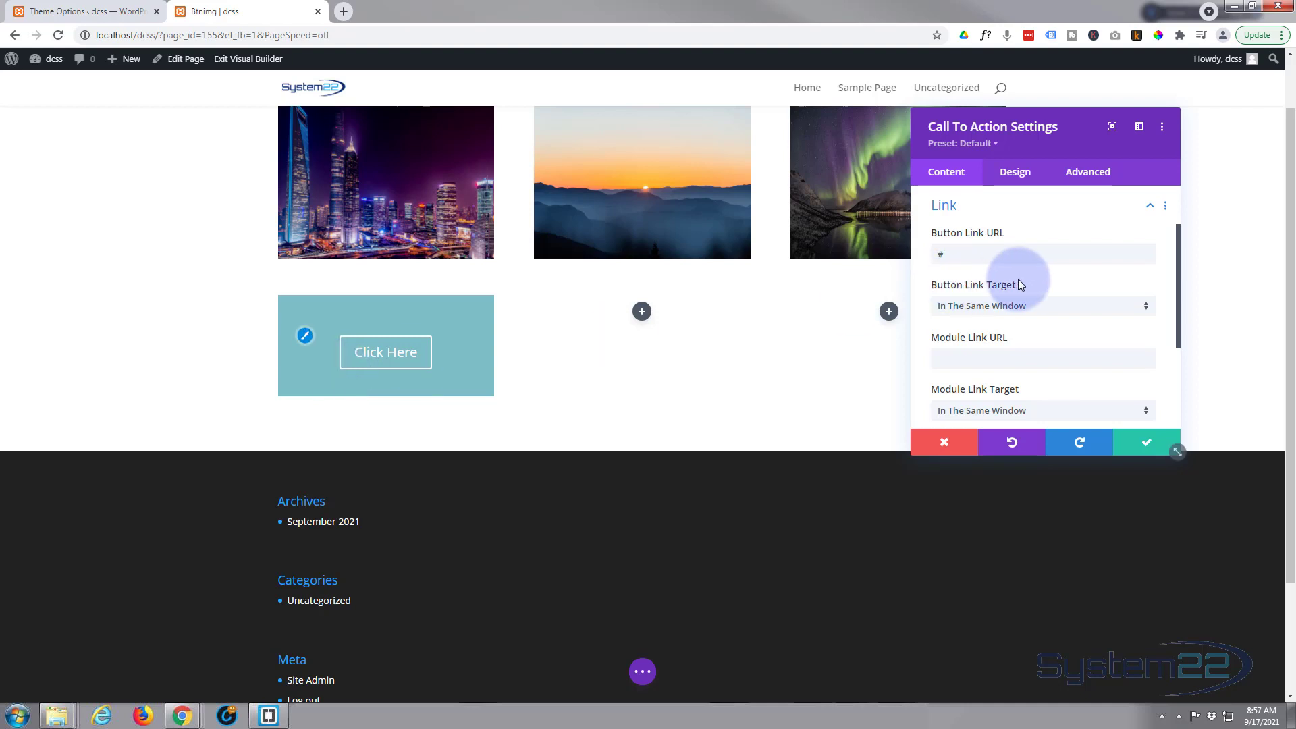
Step: Remove the Call To Action module's background color and save the module settings
{"action": "scroll", "coordinate": [971, 236], "scroll_direction": "down", "scroll_amount": 3}
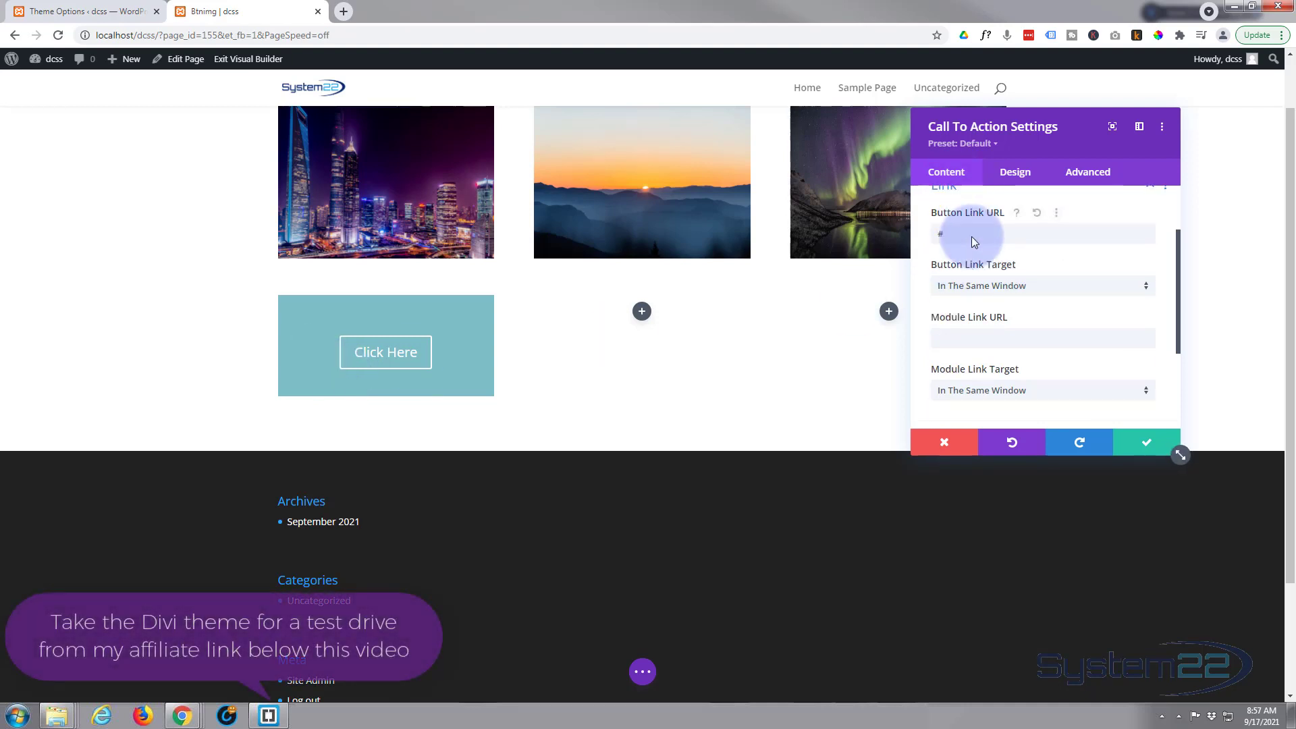
{"action": "left_click", "coordinate": [1033, 308]}
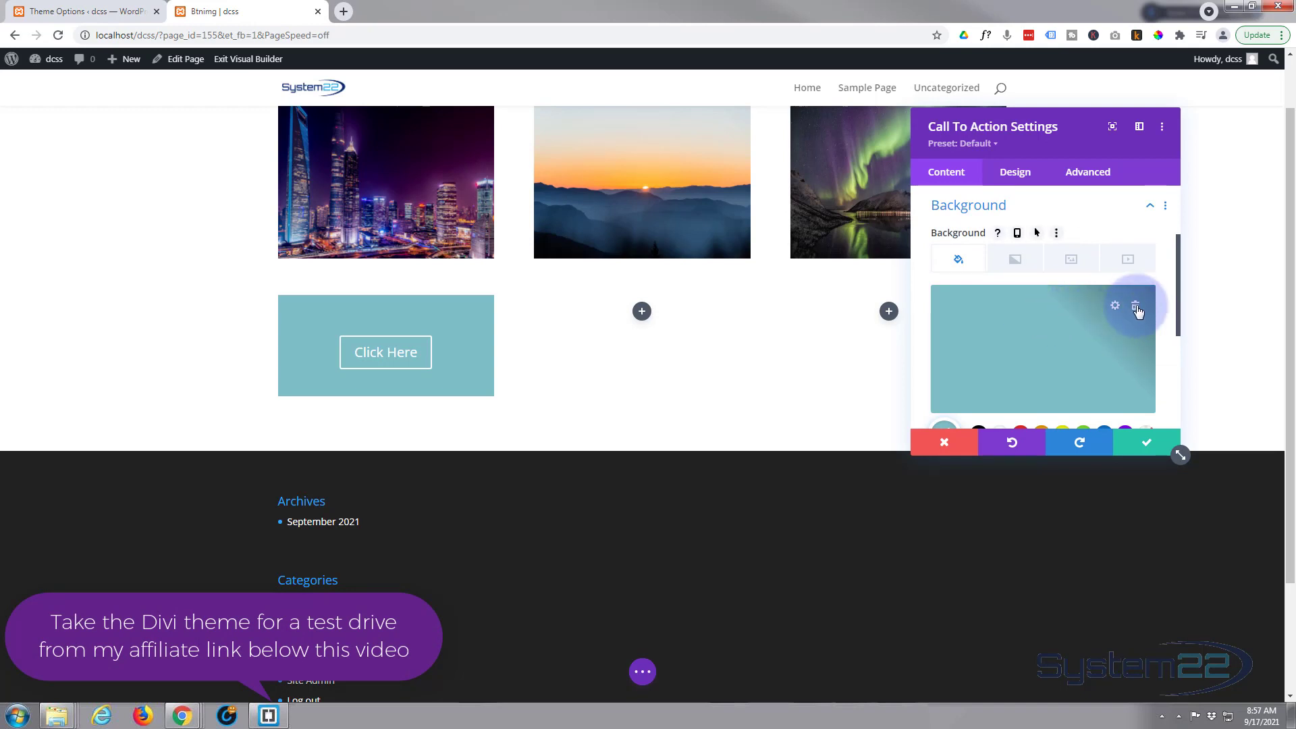
{"action": "left_click", "coordinate": [1137, 308]}
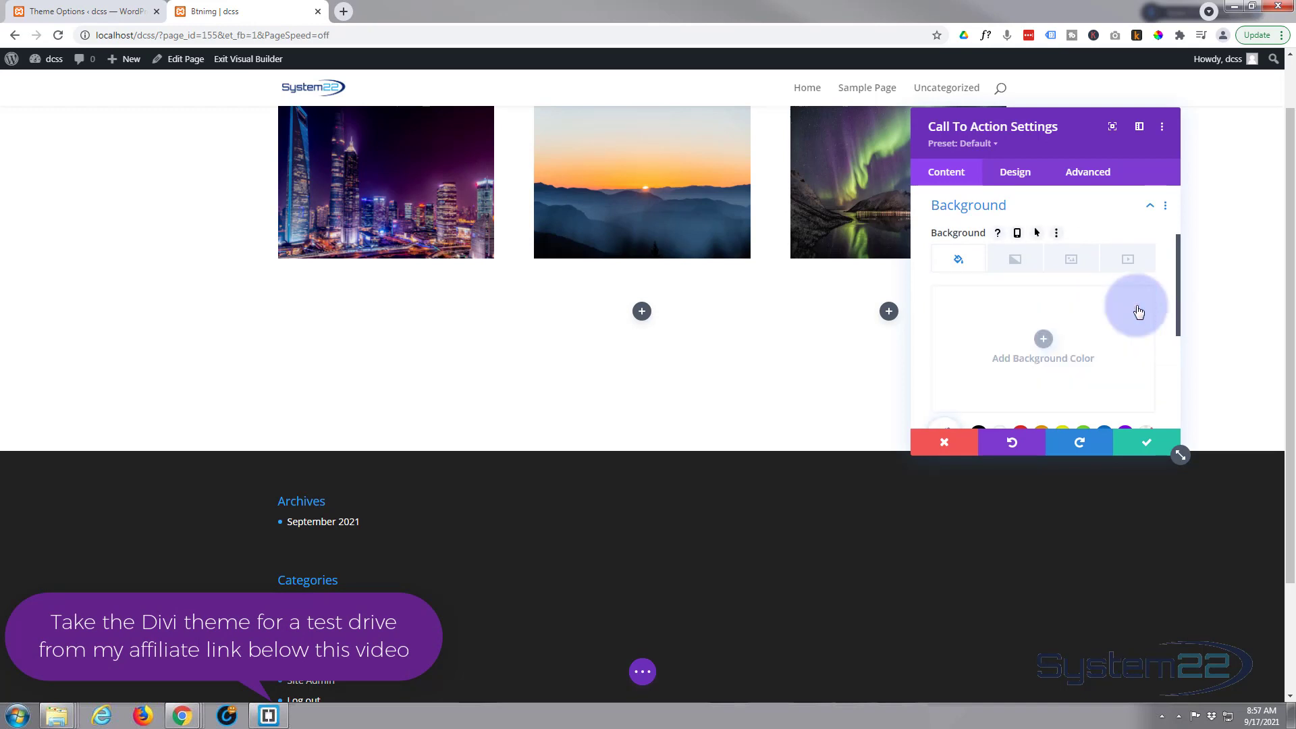
{"action": "left_click", "coordinate": [1147, 443]}
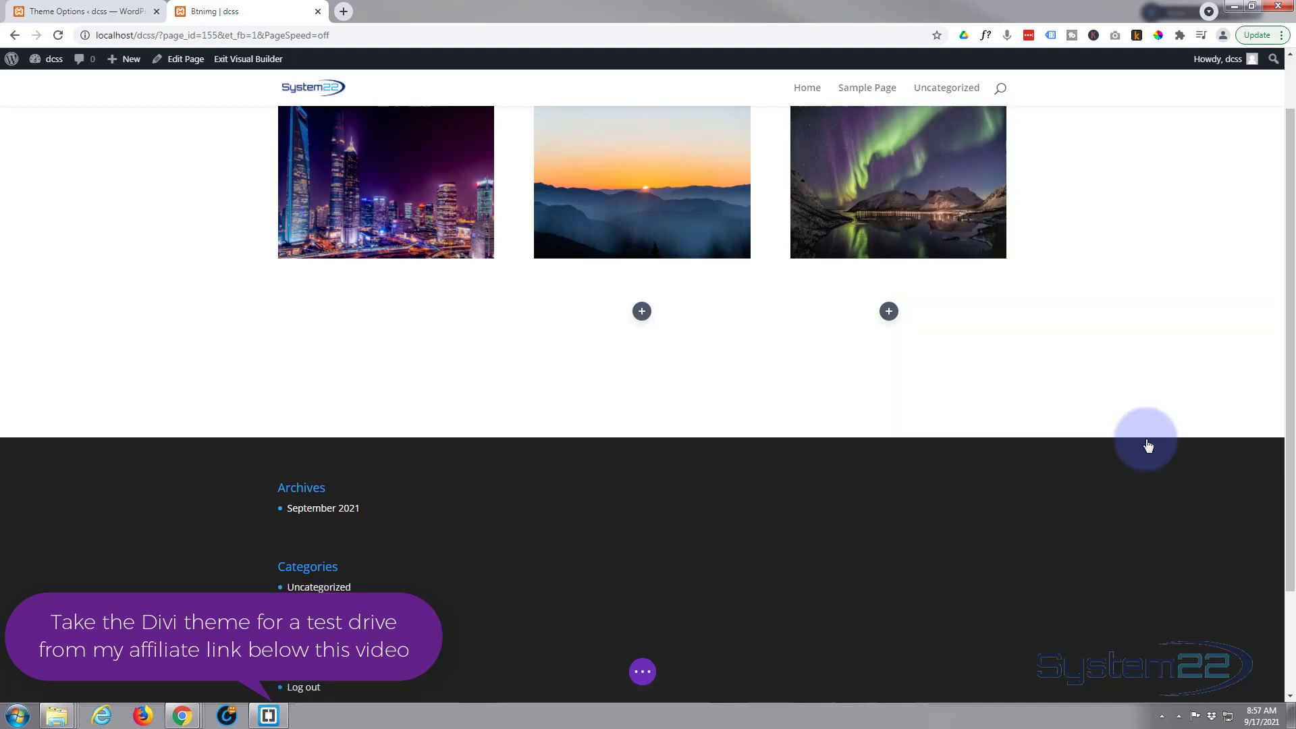
Step: Give the new row's first column the lone tree at red sunset, pexels-pixabay-36717.jpg, as background image and save the column
{"action": "mouse_move", "coordinate": [341, 329]}
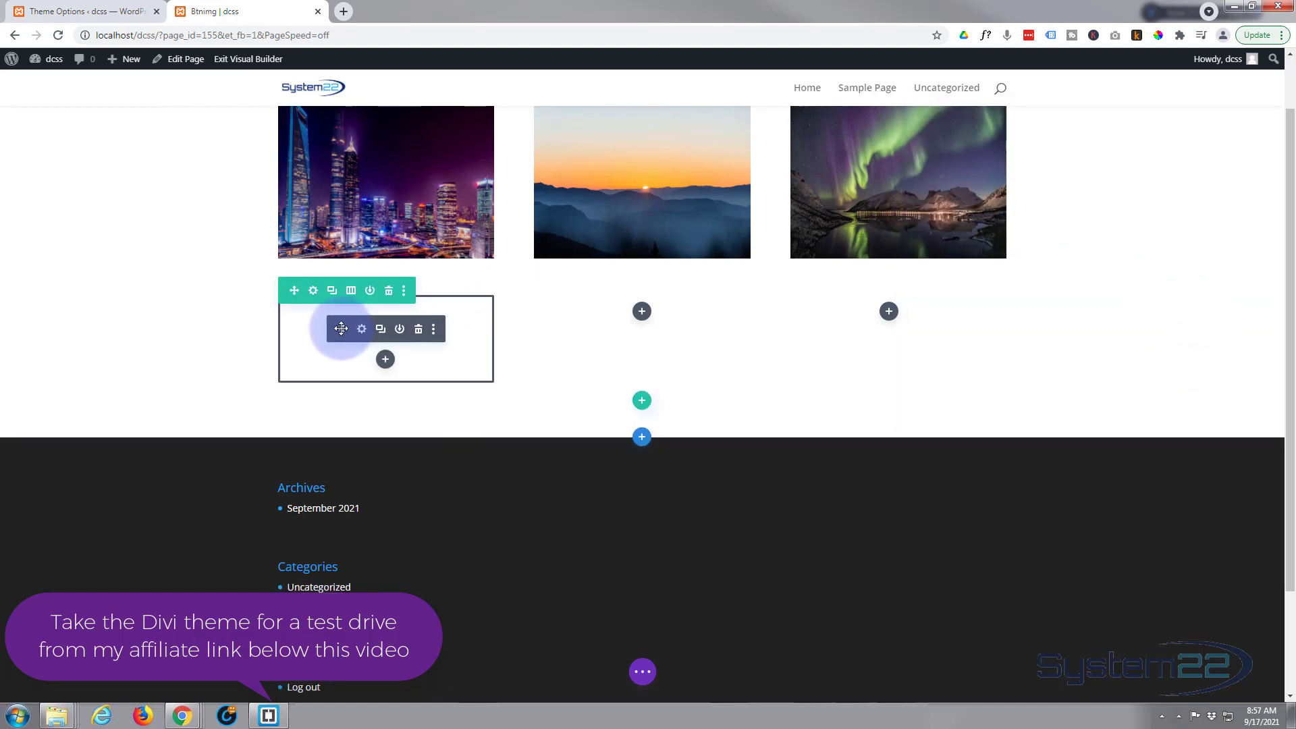
{"action": "left_click", "coordinate": [313, 292]}
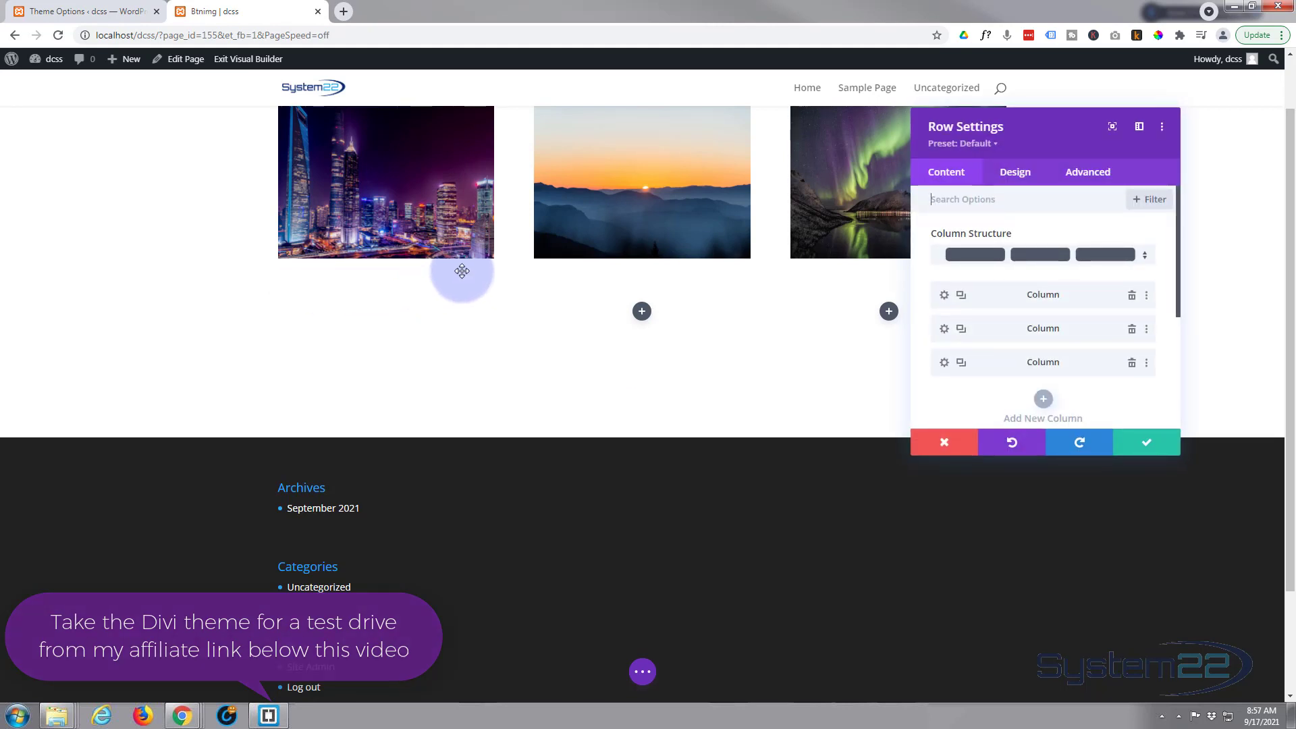
{"action": "left_click", "coordinate": [944, 298]}
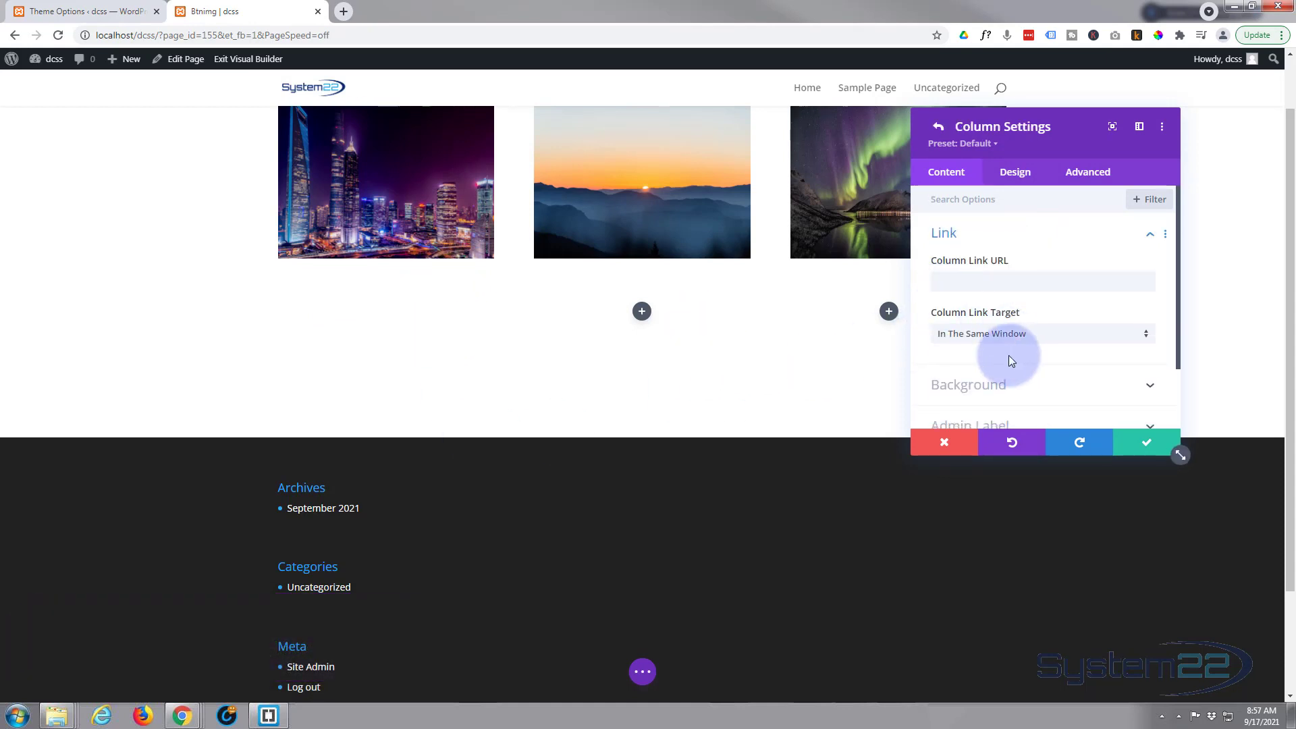
{"action": "scroll", "coordinate": [1012, 361], "scroll_direction": "down", "scroll_amount": 1}
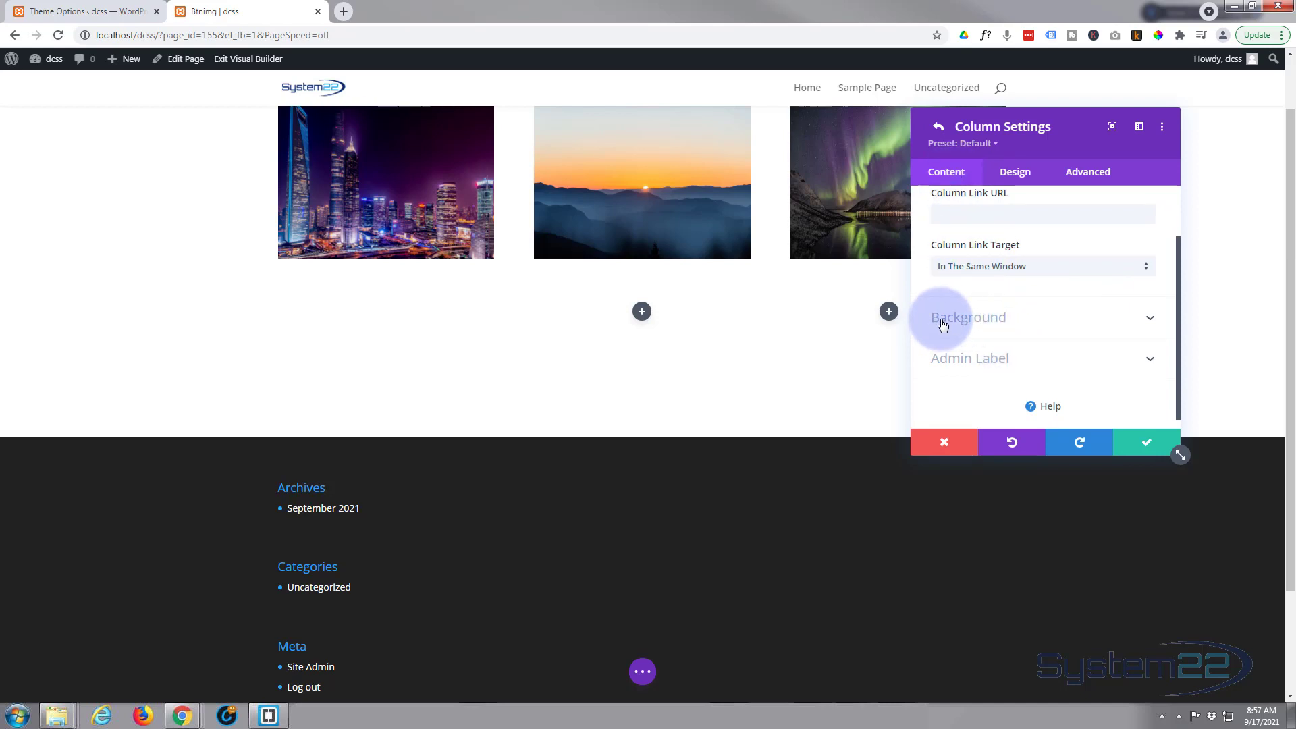
{"action": "left_click", "coordinate": [1012, 318]}
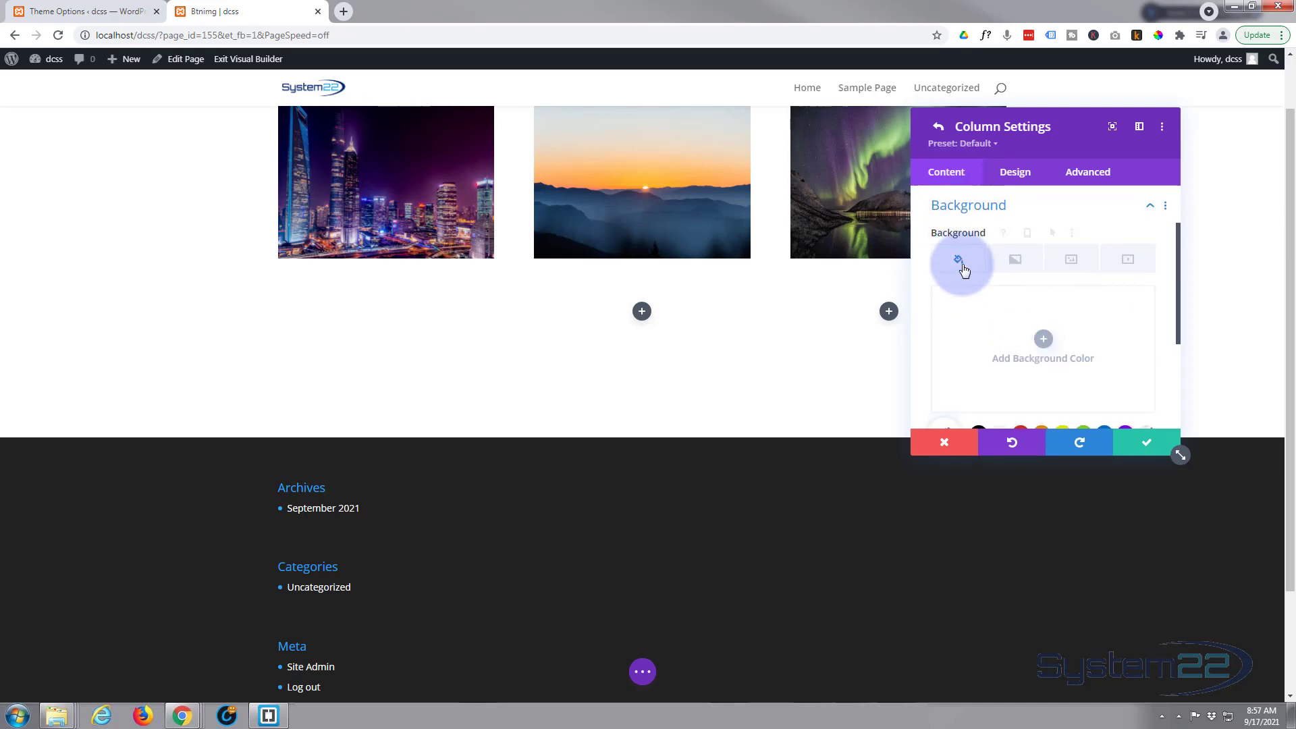
{"action": "left_click", "coordinate": [1073, 265]}
{"action": "left_click", "coordinate": [1045, 338]}
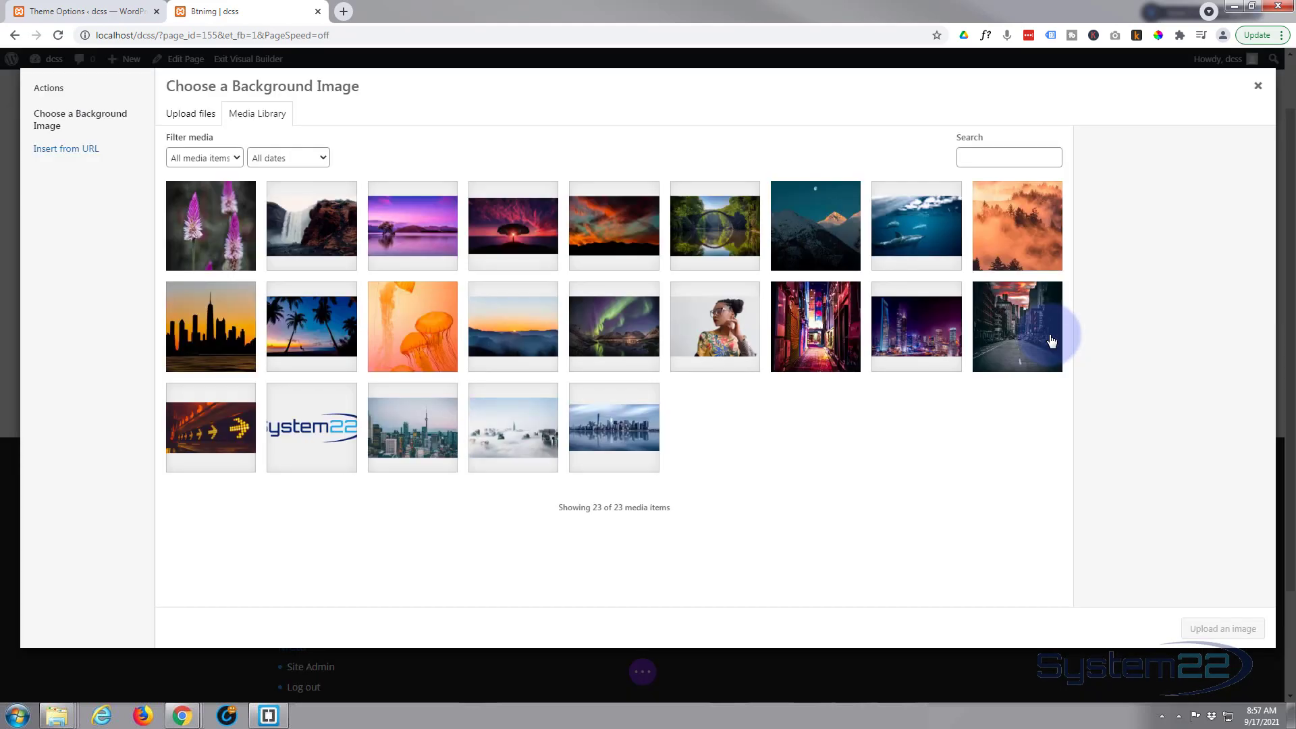
{"action": "left_click", "coordinate": [513, 233]}
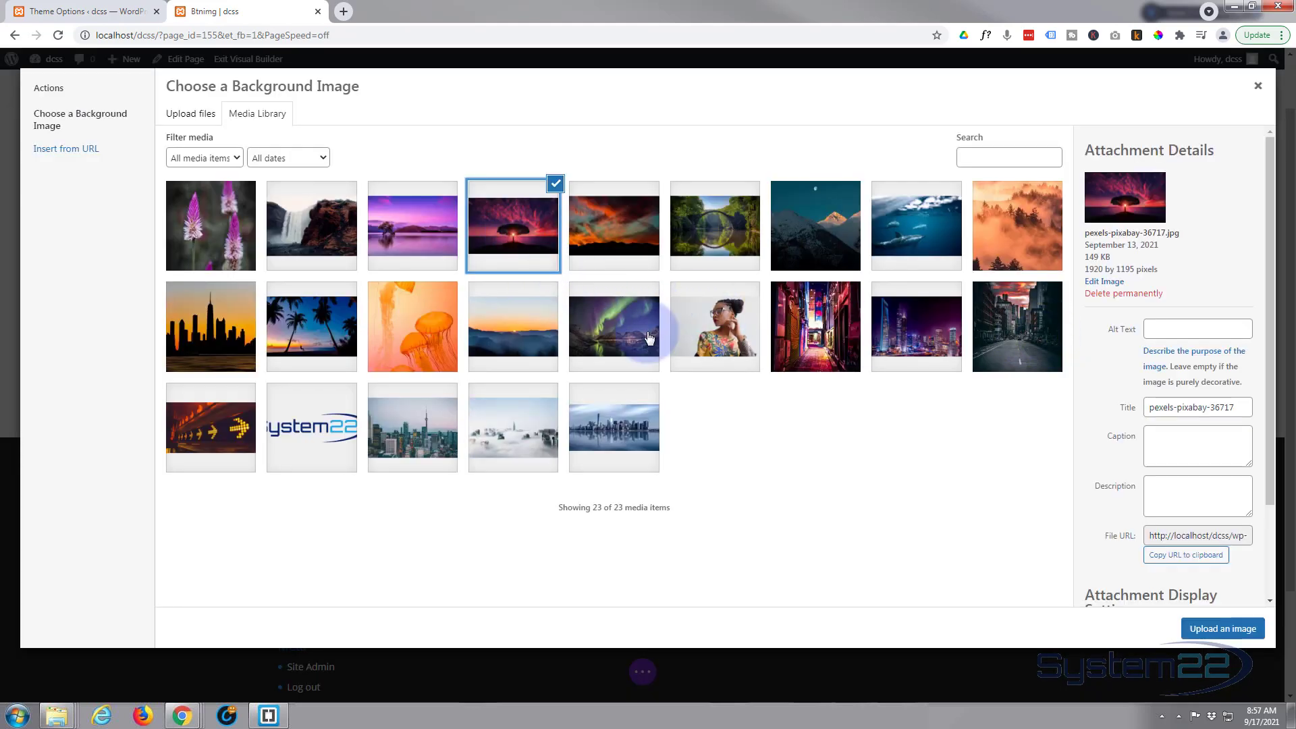
{"action": "left_click", "coordinate": [1220, 629]}
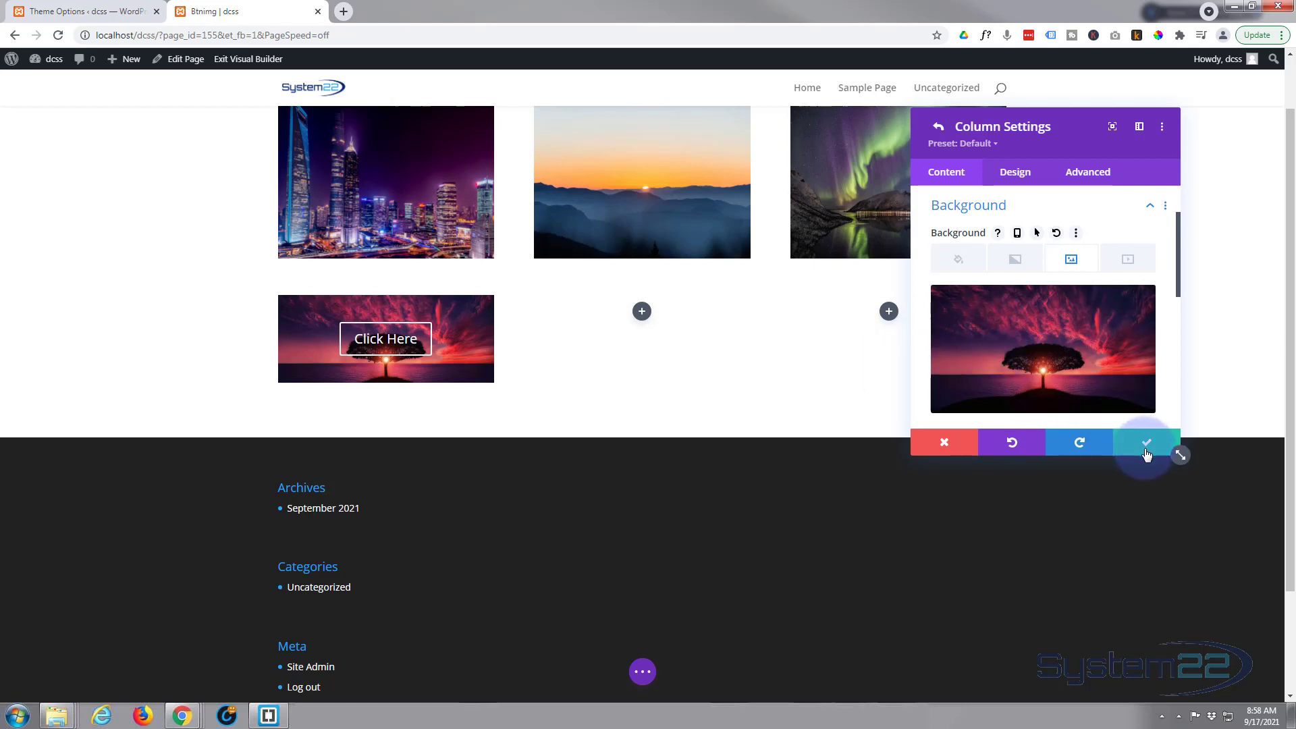
{"action": "scroll", "coordinate": [1104, 366], "scroll_direction": "down", "scroll_amount": 3}
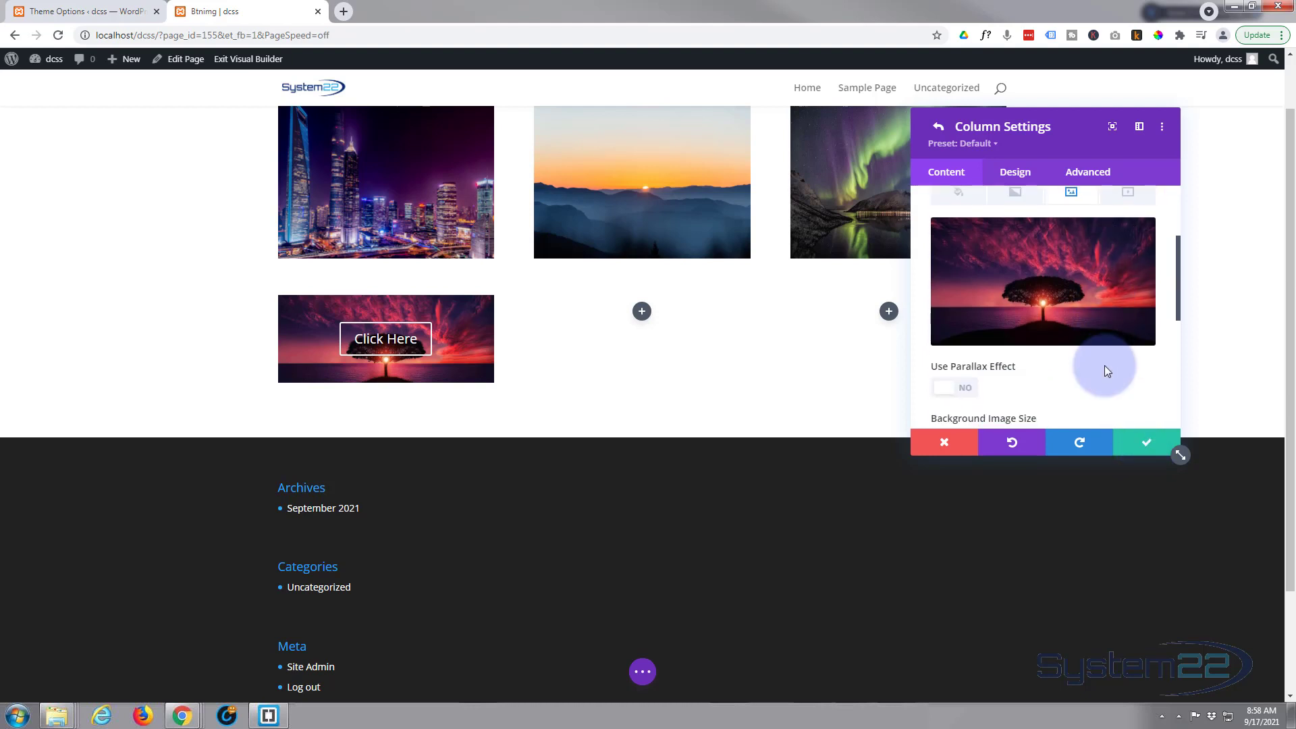
{"action": "scroll", "coordinate": [1104, 366], "scroll_direction": "down", "scroll_amount": 1}
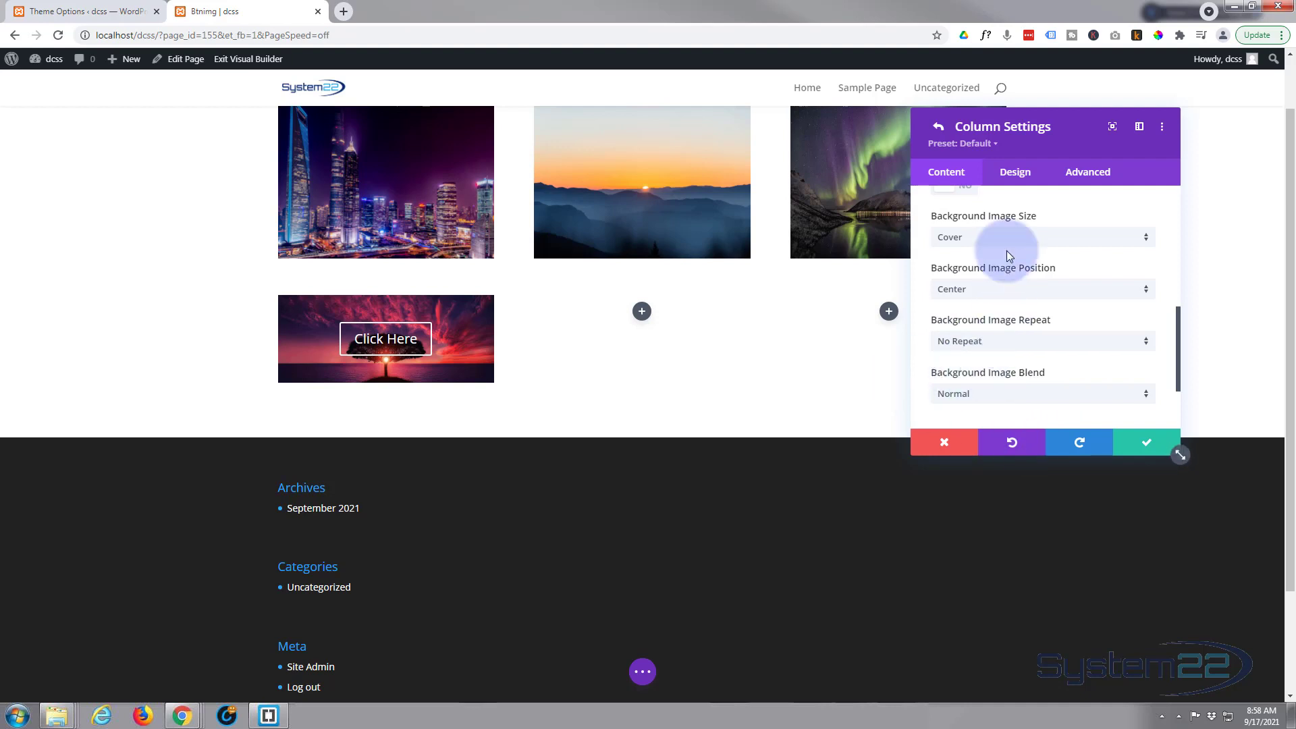
{"action": "left_click", "coordinate": [1151, 450]}
Step: Set the palm trees at dusk photo from the media library as the second column's background image and save the column
{"action": "scroll", "coordinate": [1103, 418], "scroll_direction": "up", "scroll_amount": 5}
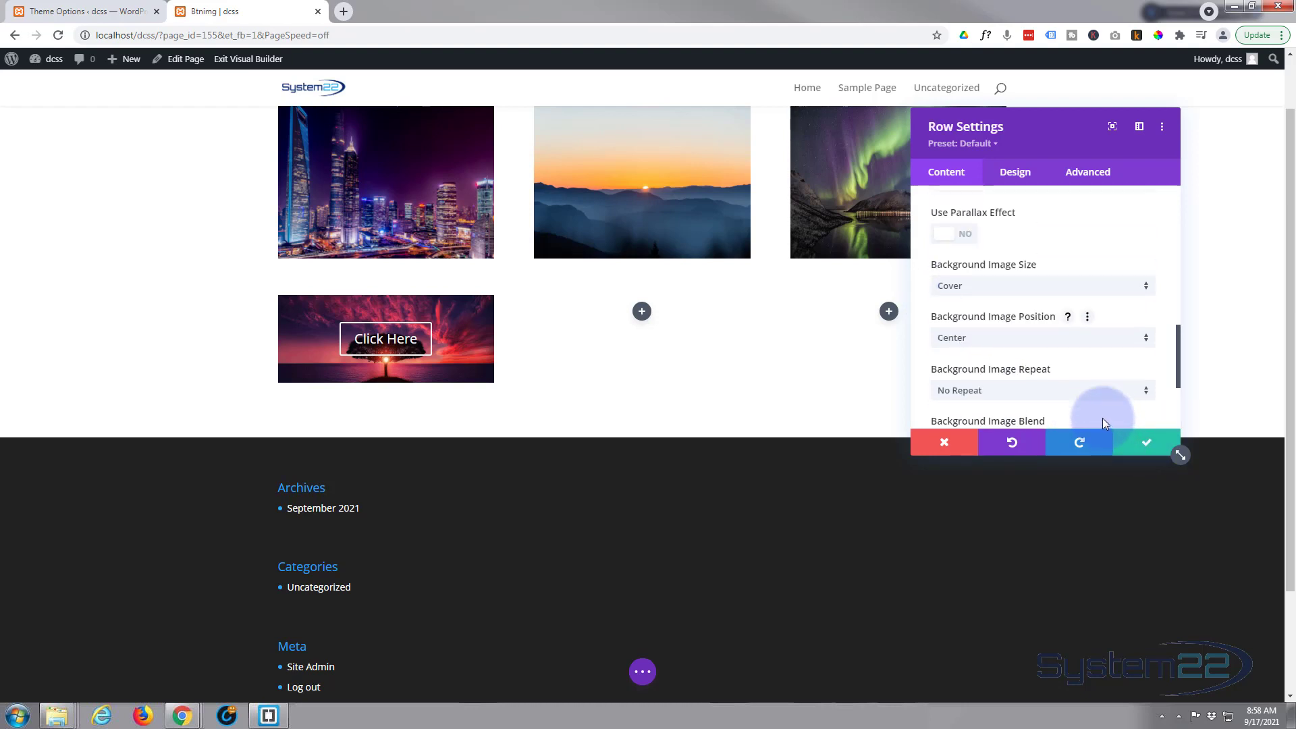
{"action": "scroll", "coordinate": [1102, 418], "scroll_direction": "up", "scroll_amount": 6}
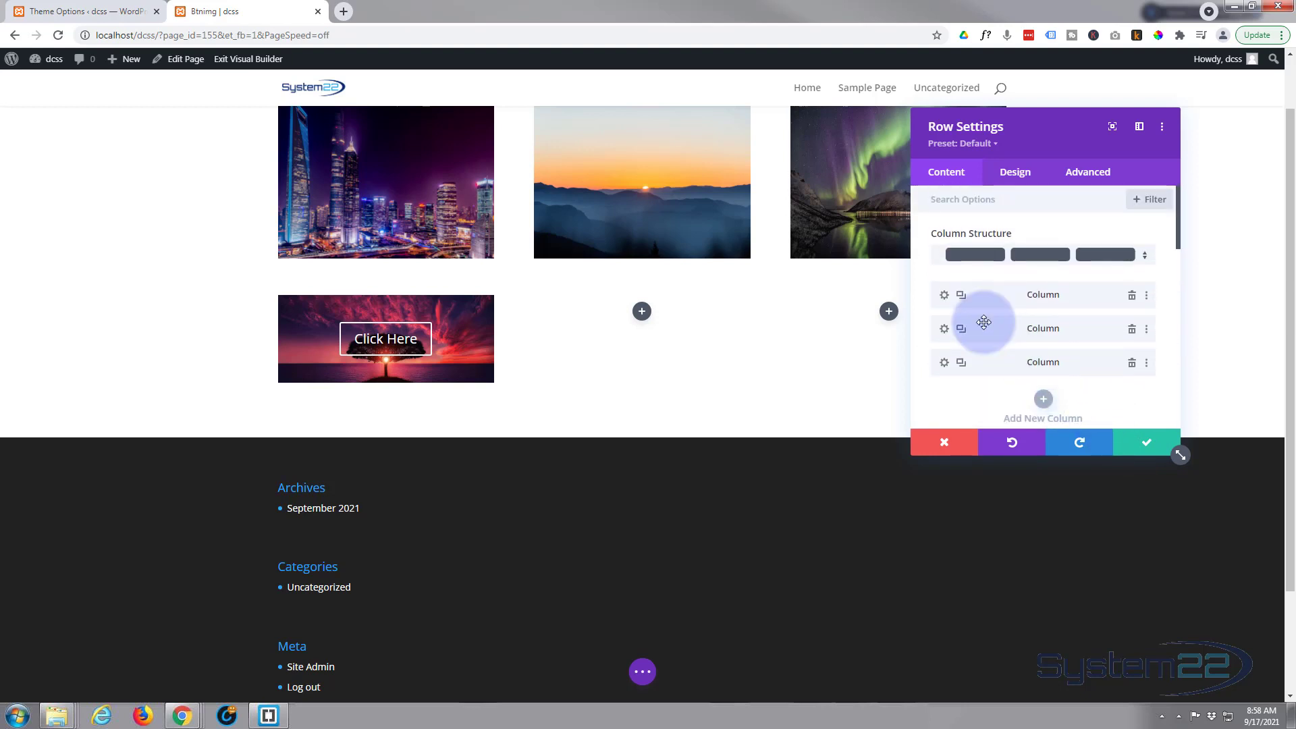
{"action": "left_click", "coordinate": [944, 330]}
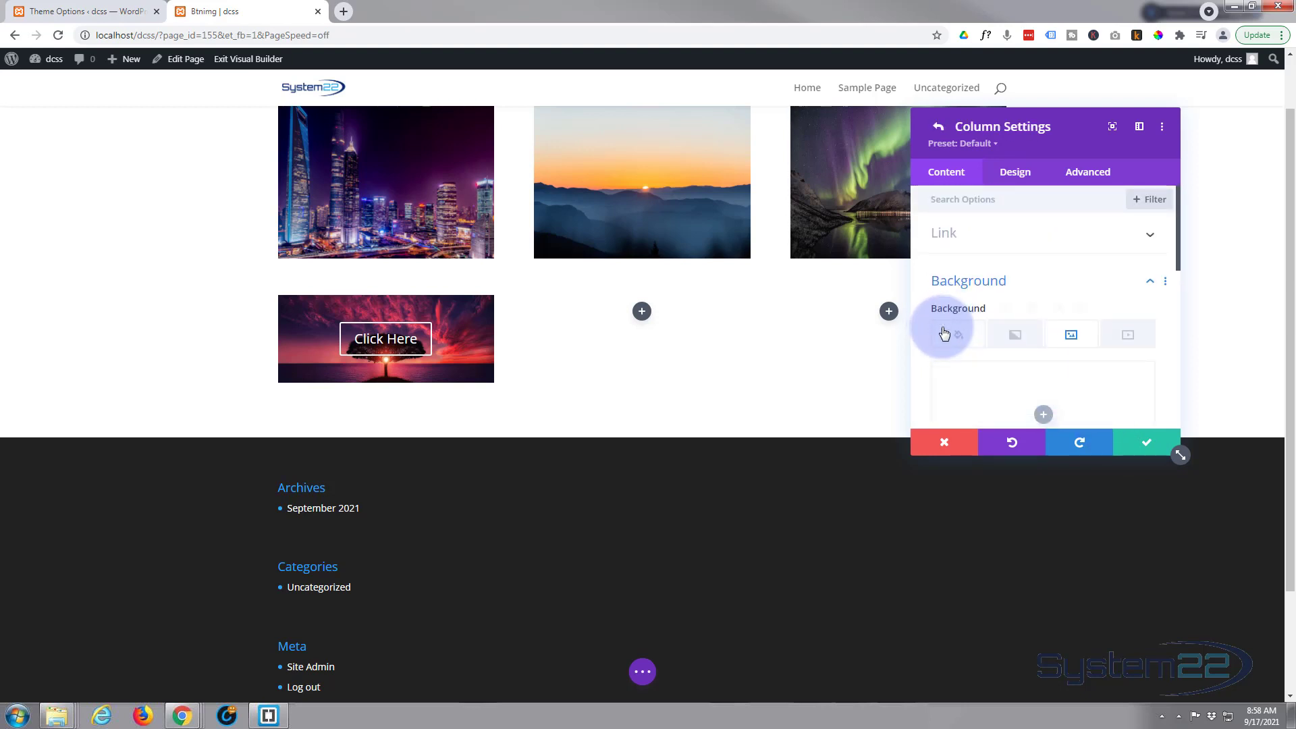
{"action": "left_click", "coordinate": [1043, 415]}
{"action": "left_click", "coordinate": [311, 327]}
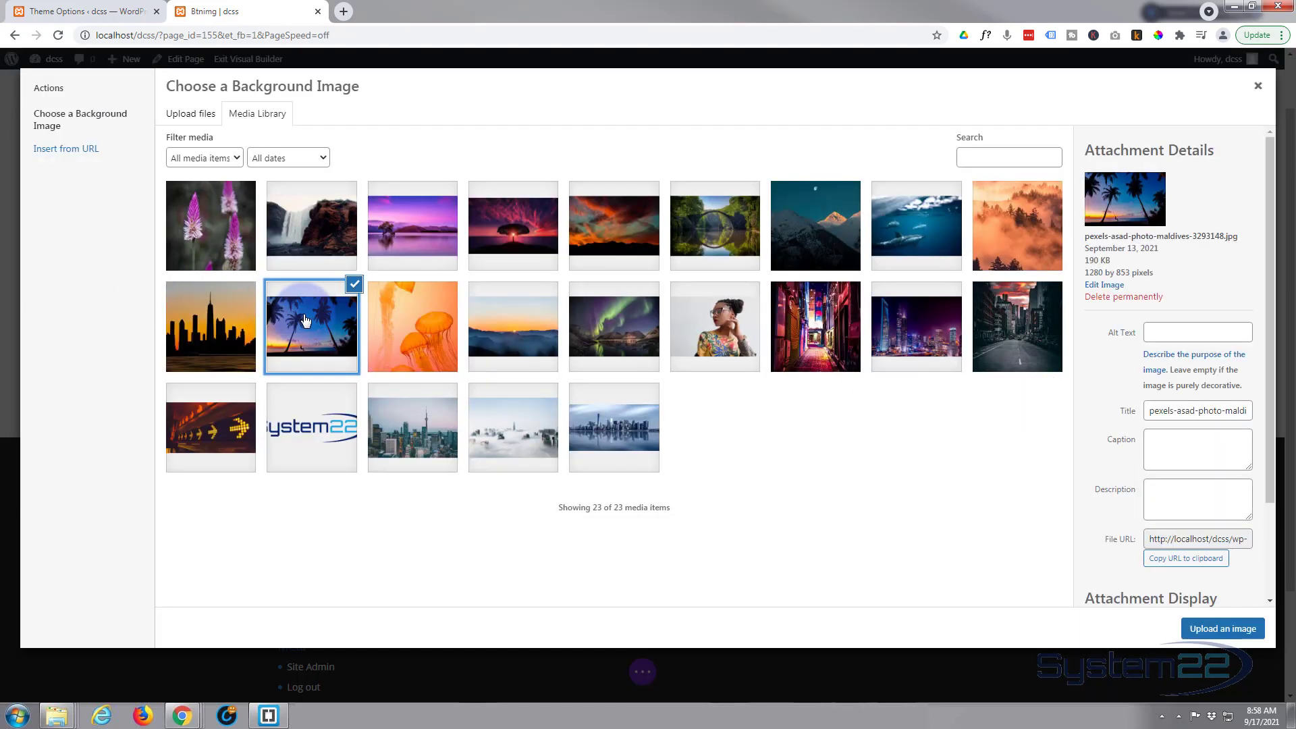
{"action": "left_click", "coordinate": [1219, 629]}
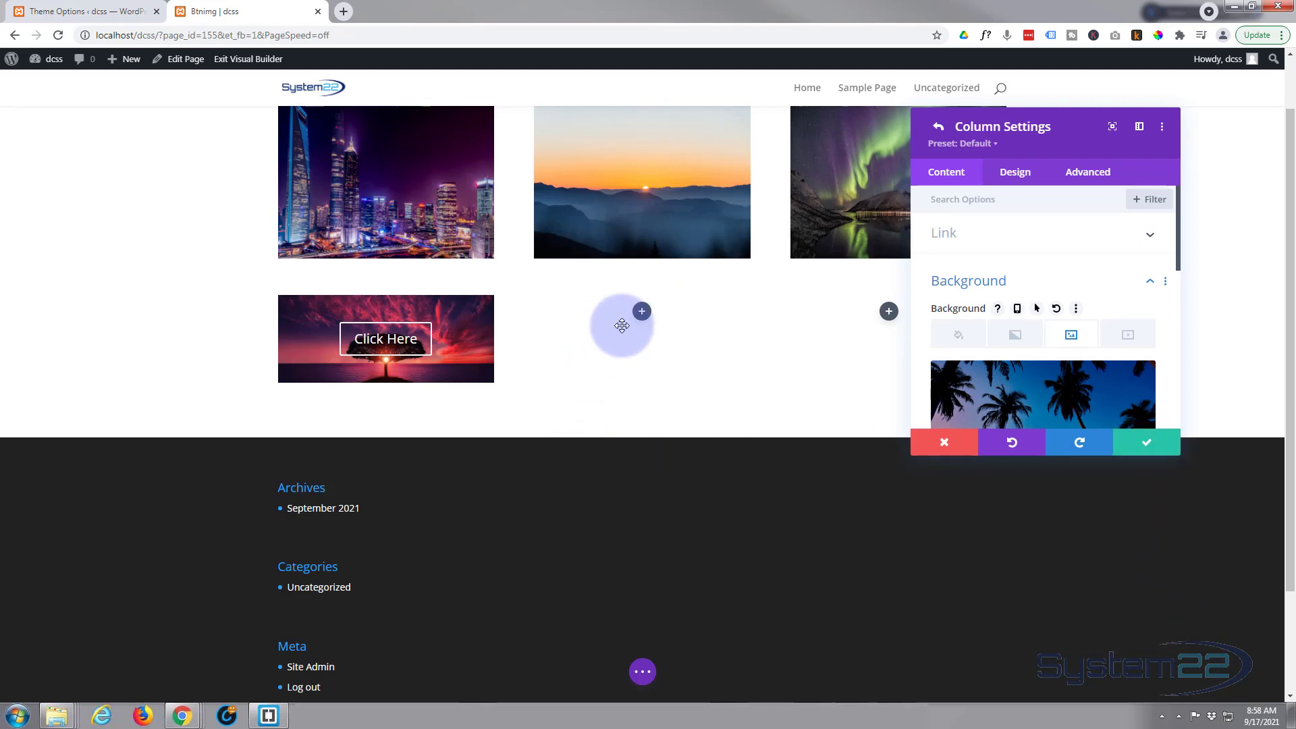
{"action": "left_click", "coordinate": [1152, 449]}
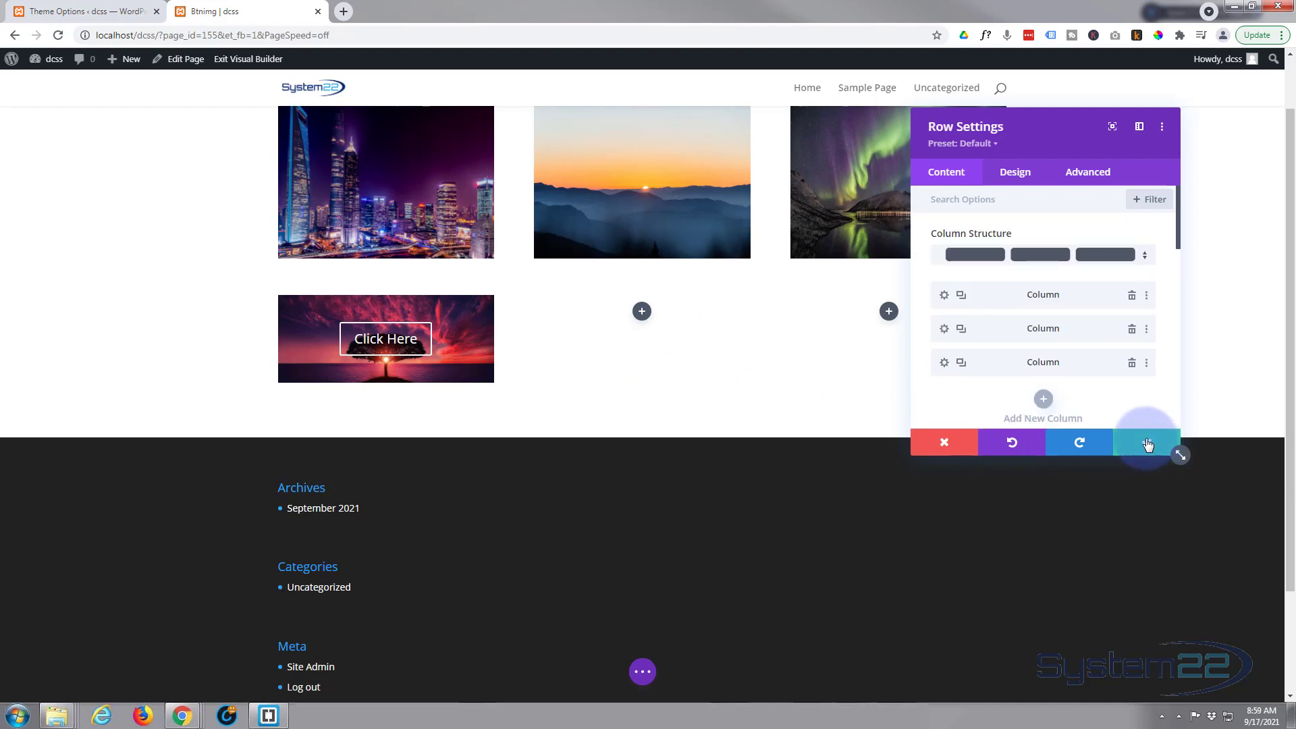
Step: Set the misty blue city skyline, u8.jpg, as the third column's background image and save the column and row settings
{"action": "left_click", "coordinate": [945, 363]}
{"action": "scroll", "coordinate": [948, 355], "scroll_direction": "down", "scroll_amount": 3}
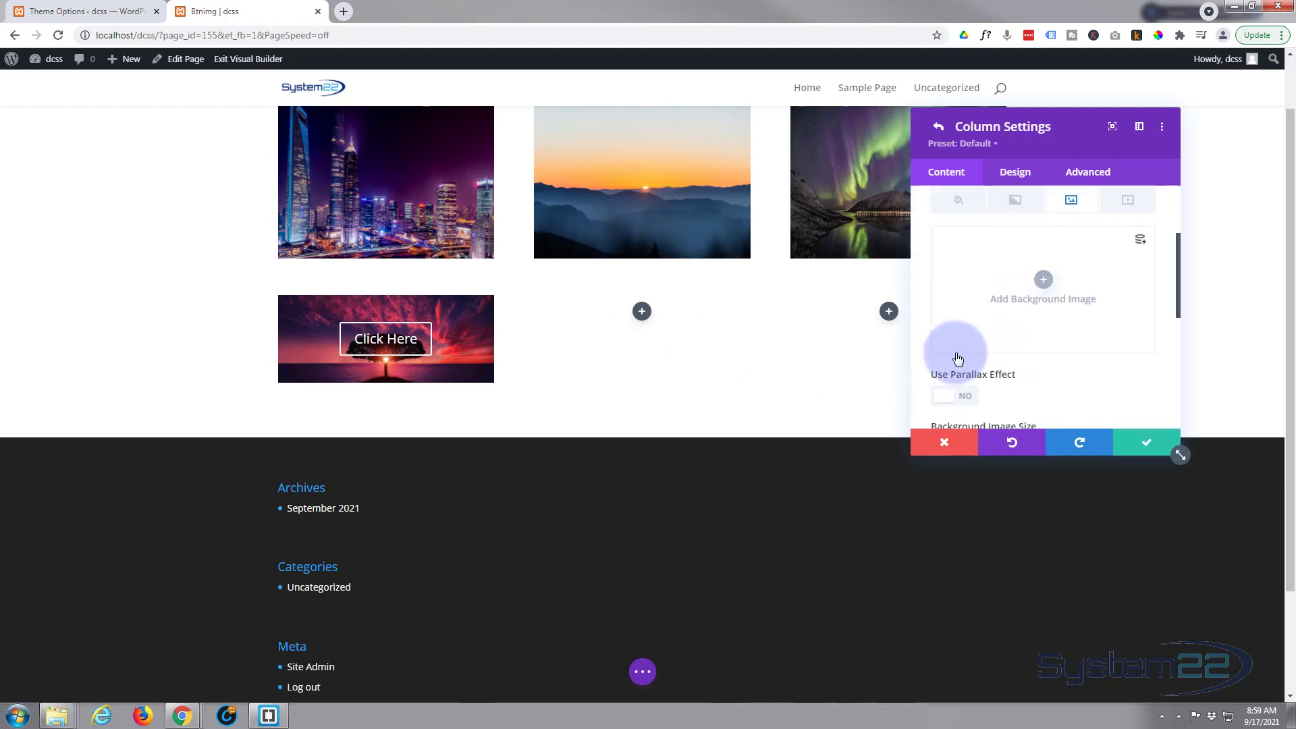
{"action": "left_click", "coordinate": [1044, 281]}
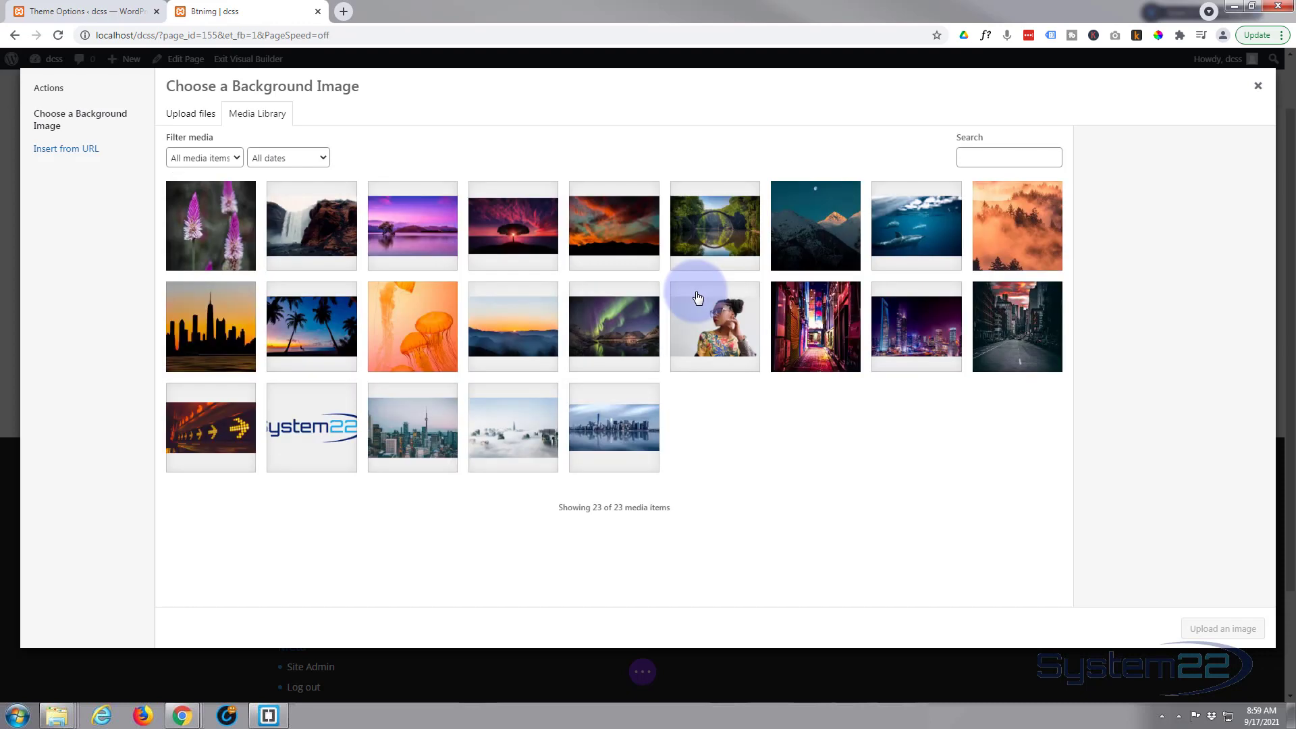
{"action": "left_click", "coordinate": [614, 426]}
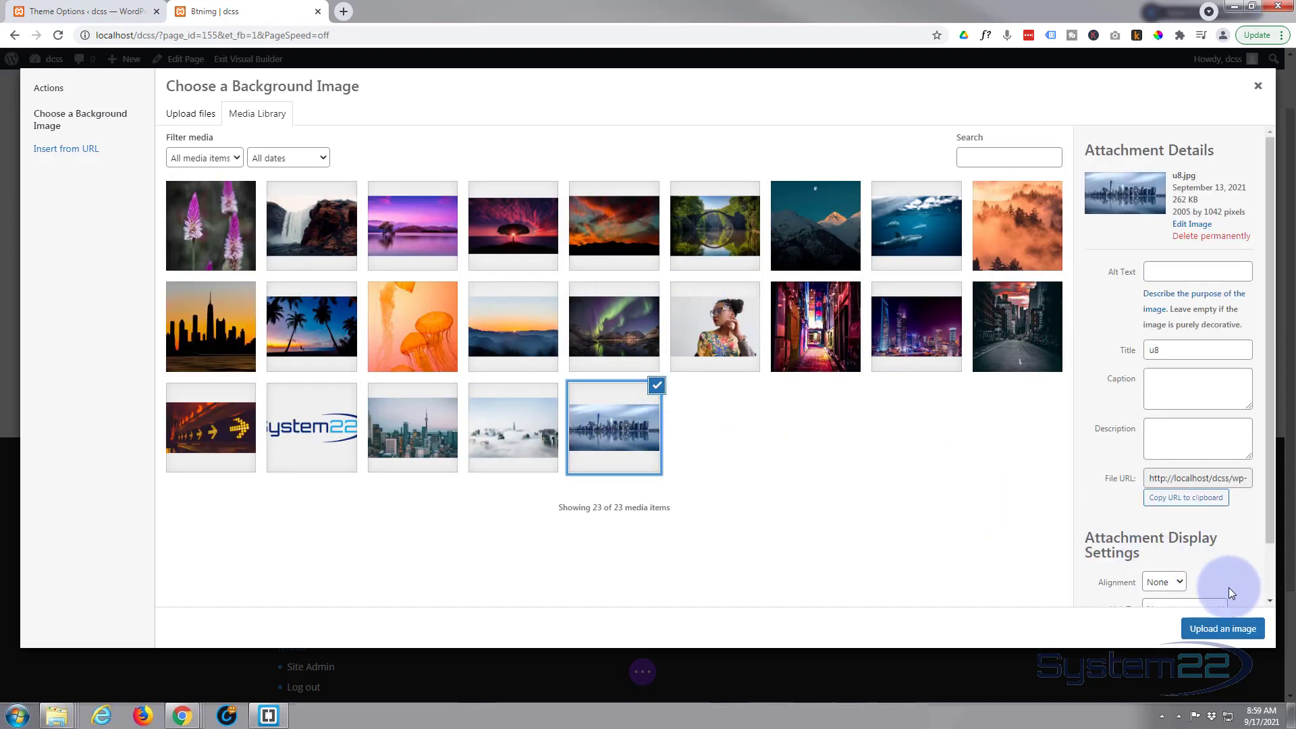
{"action": "left_click", "coordinate": [1221, 634]}
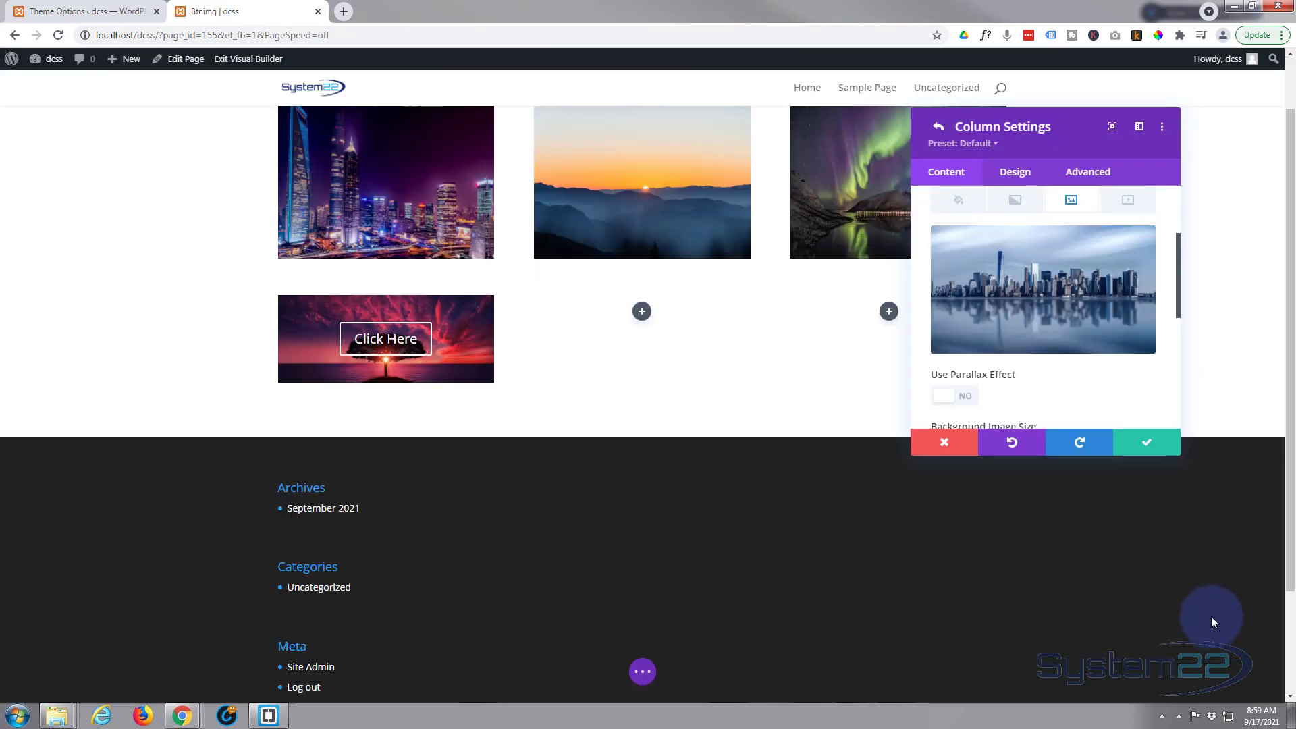
{"action": "left_click", "coordinate": [1145, 447]}
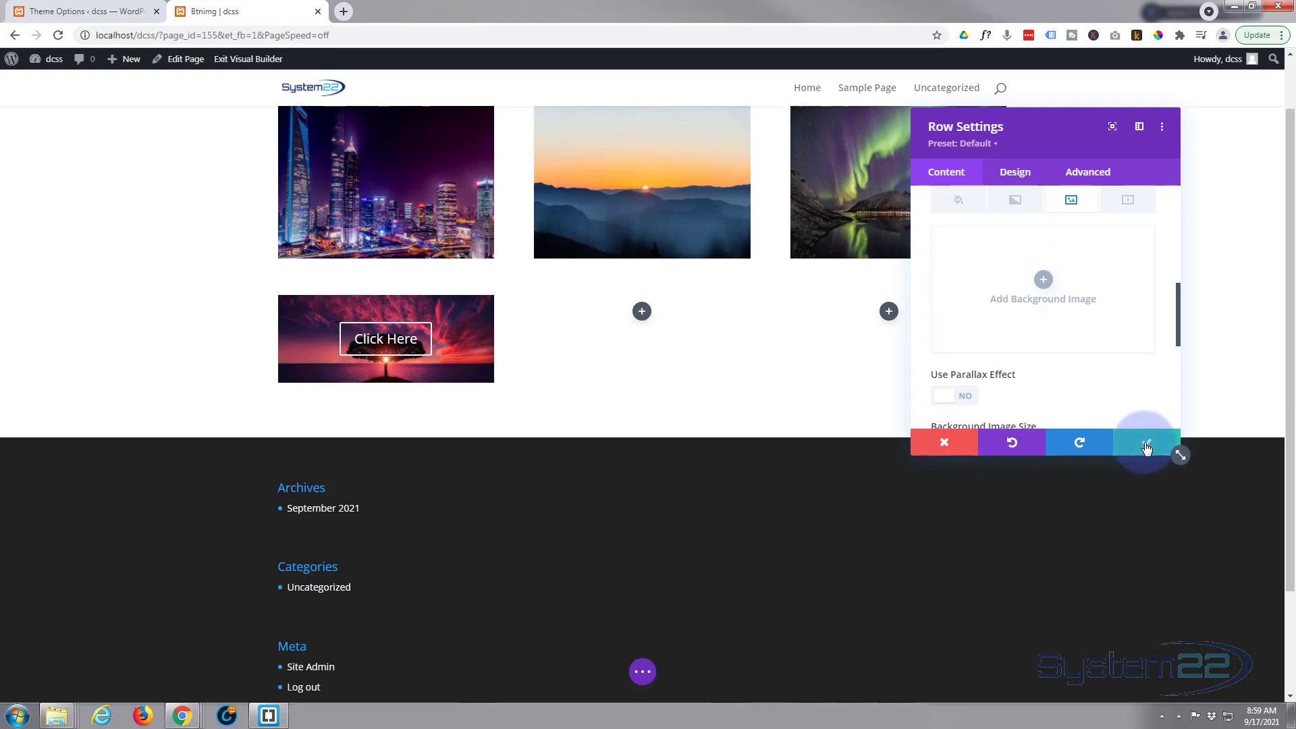
{"action": "left_click", "coordinate": [1146, 445]}
Step: Set the Call To Action module's top and bottom padding to 100px in its spacing options
{"action": "mouse_move", "coordinate": [407, 373]}
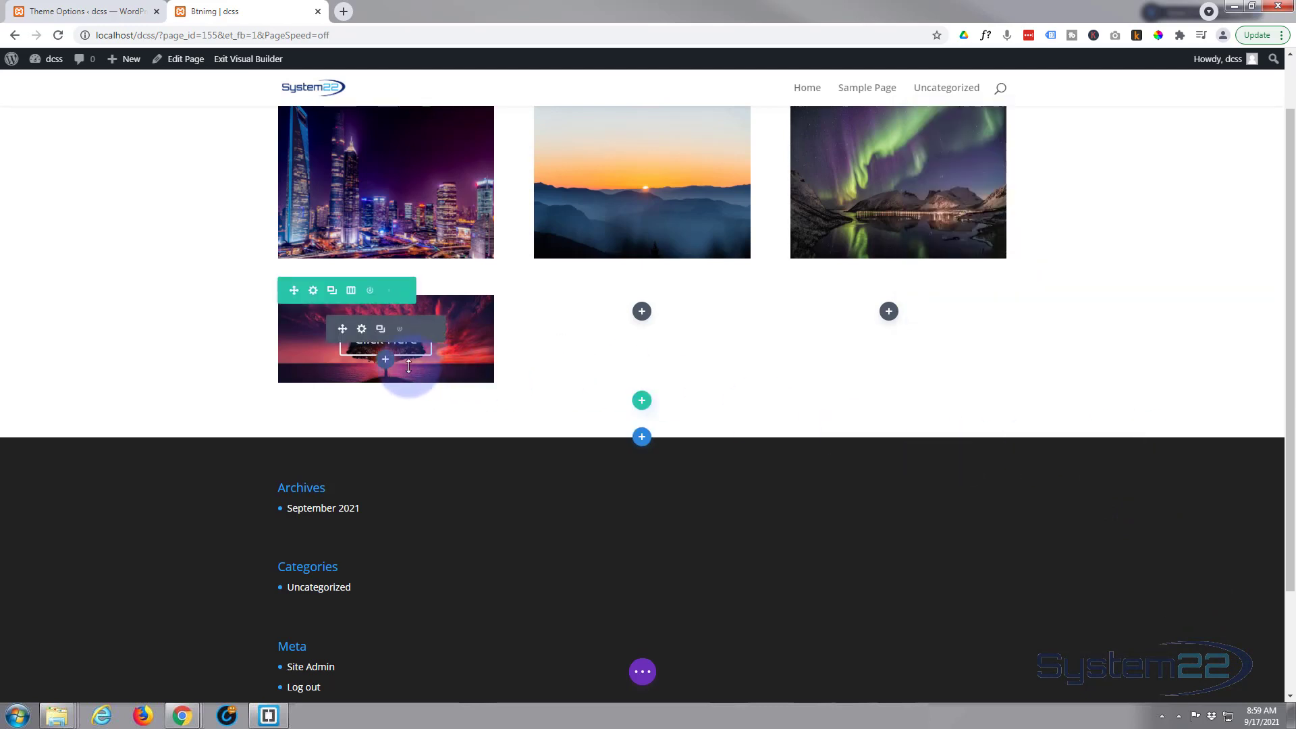
{"action": "mouse_move", "coordinate": [361, 336]}
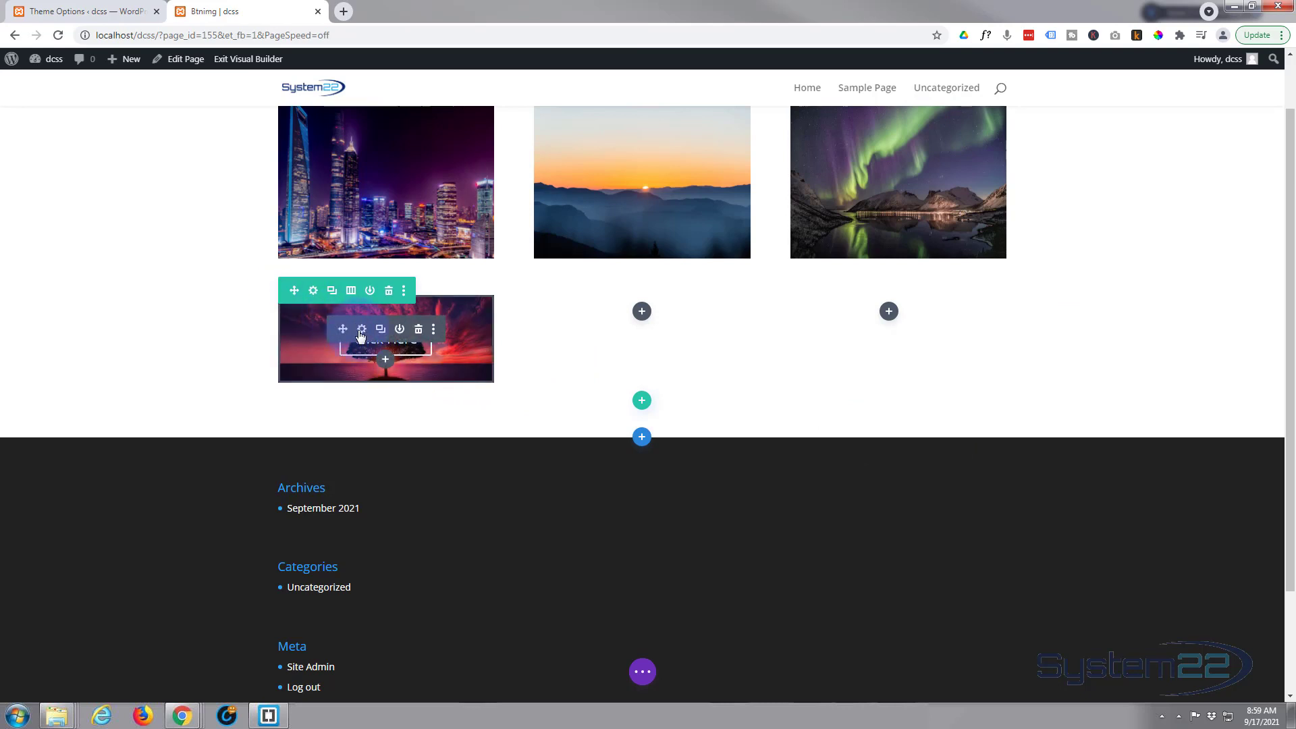
{"action": "left_click", "coordinate": [361, 331]}
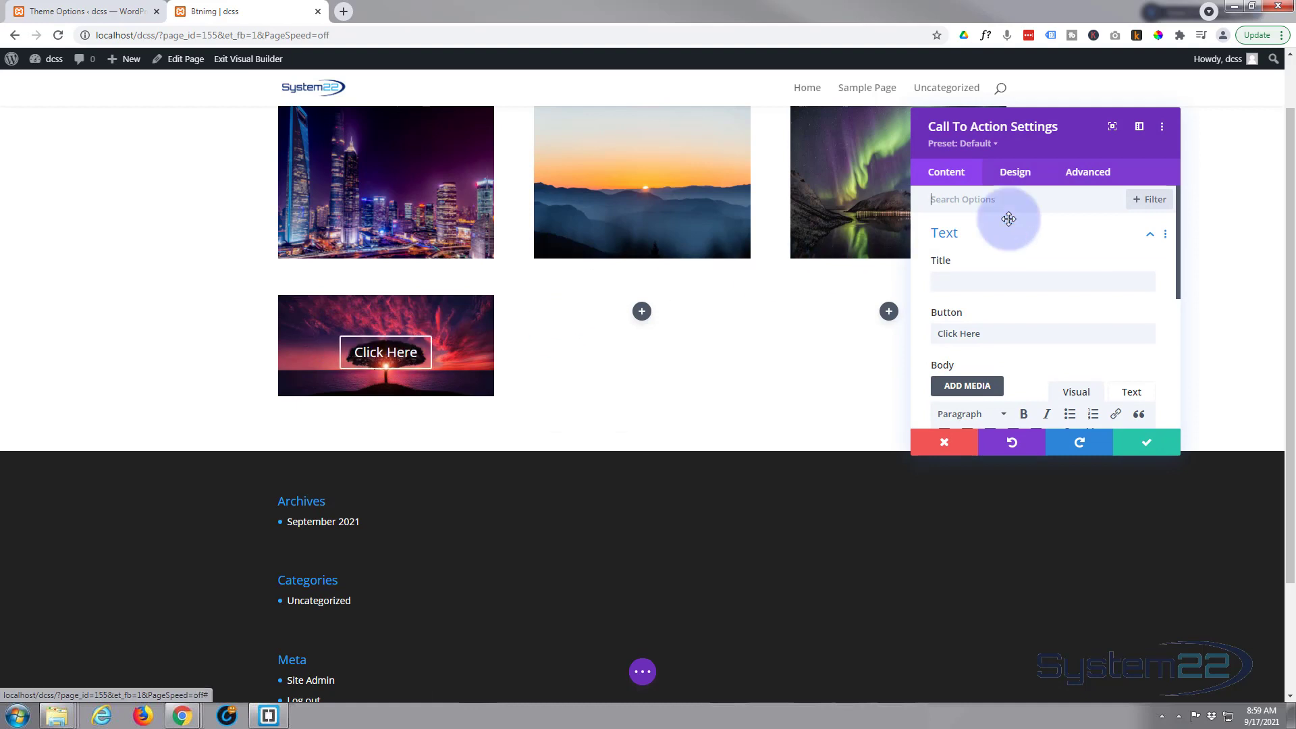
{"action": "left_click", "coordinate": [1024, 177]}
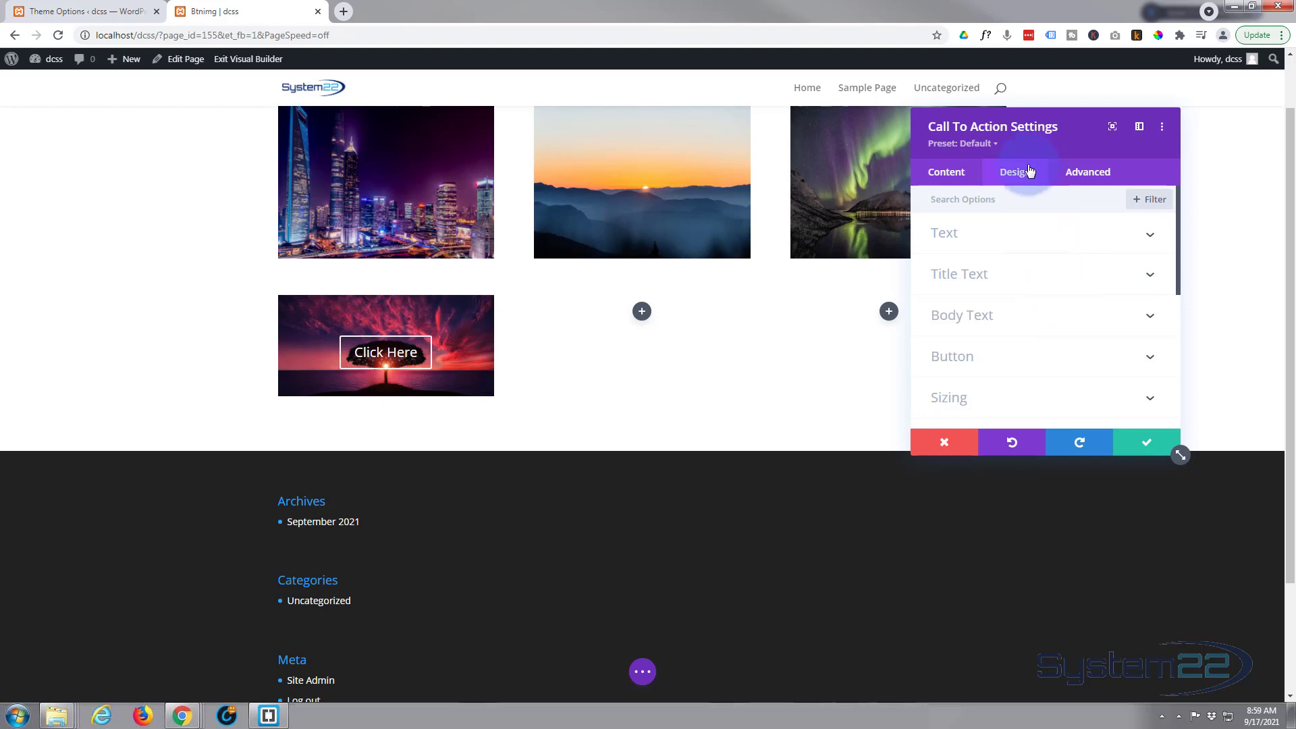
{"action": "scroll", "coordinate": [1044, 252], "scroll_direction": "down", "scroll_amount": 2}
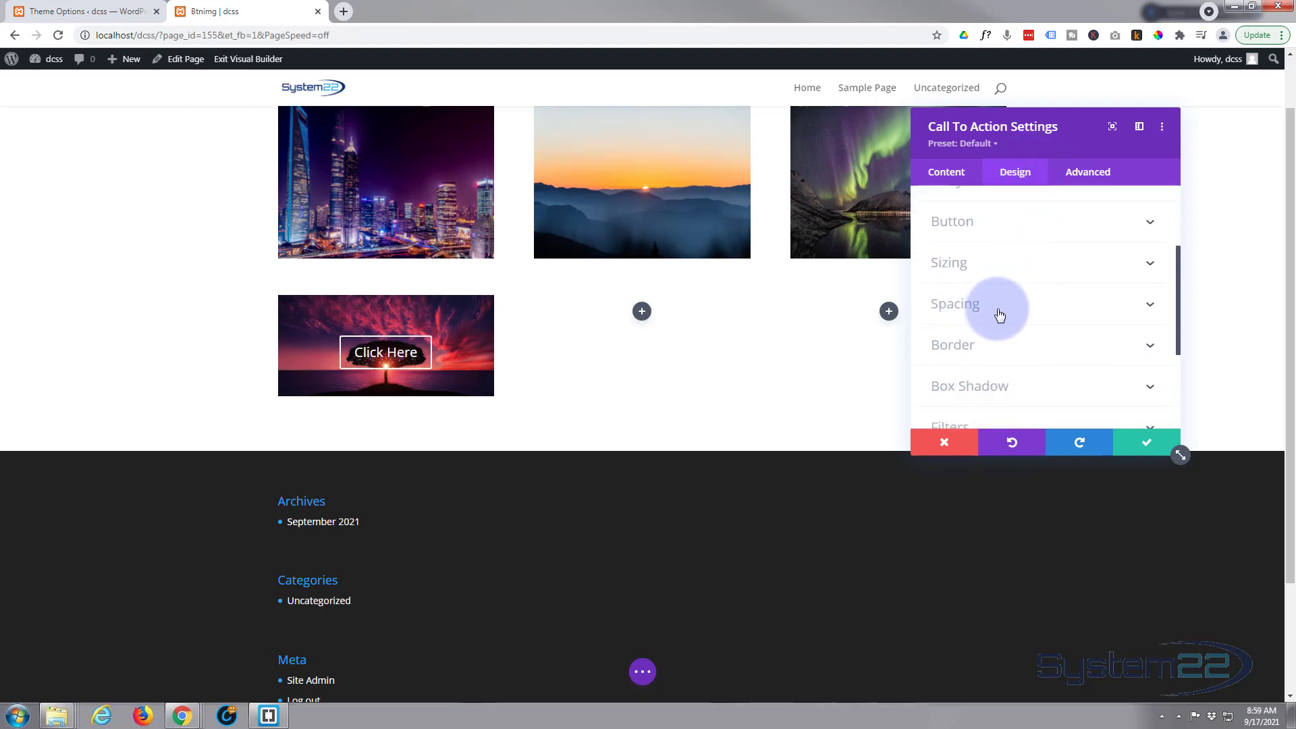
{"action": "left_click", "coordinate": [999, 315]}
{"action": "left_click", "coordinate": [959, 313]}
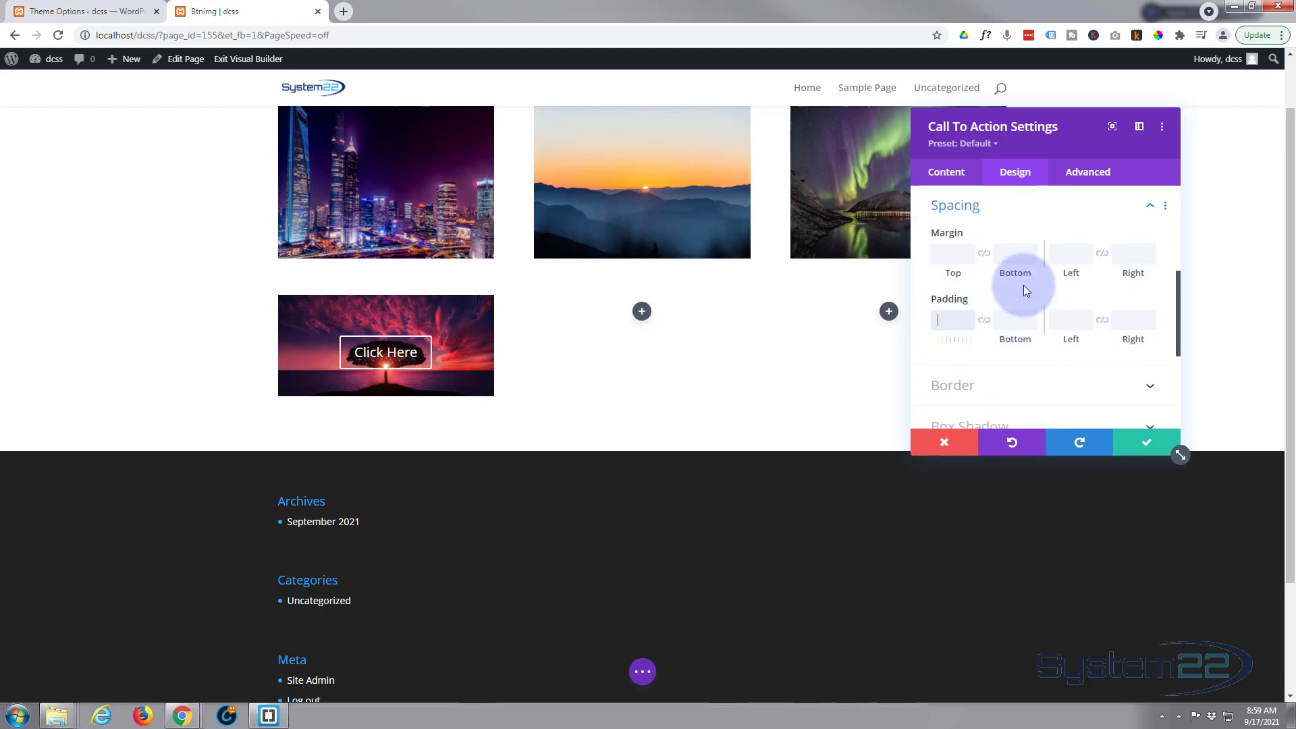
{"action": "type", "text": "100px"}
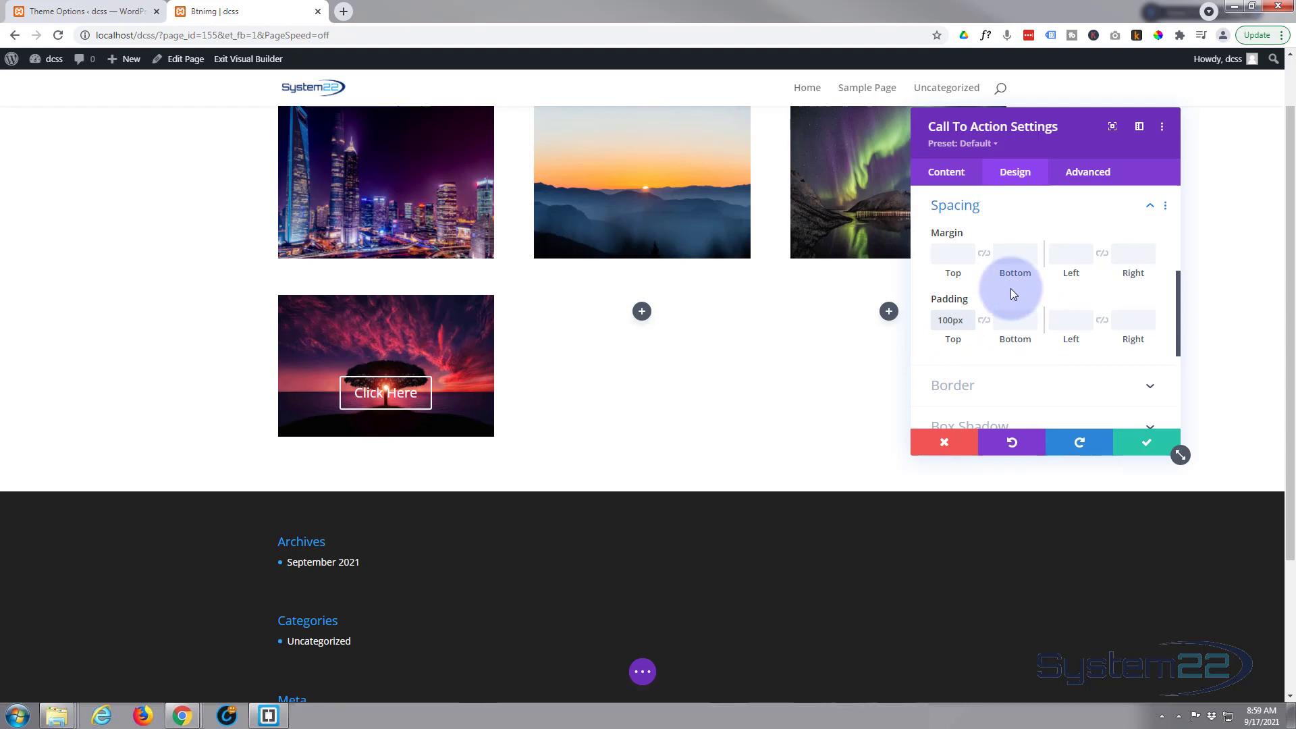
{"action": "left_click", "coordinate": [984, 321]}
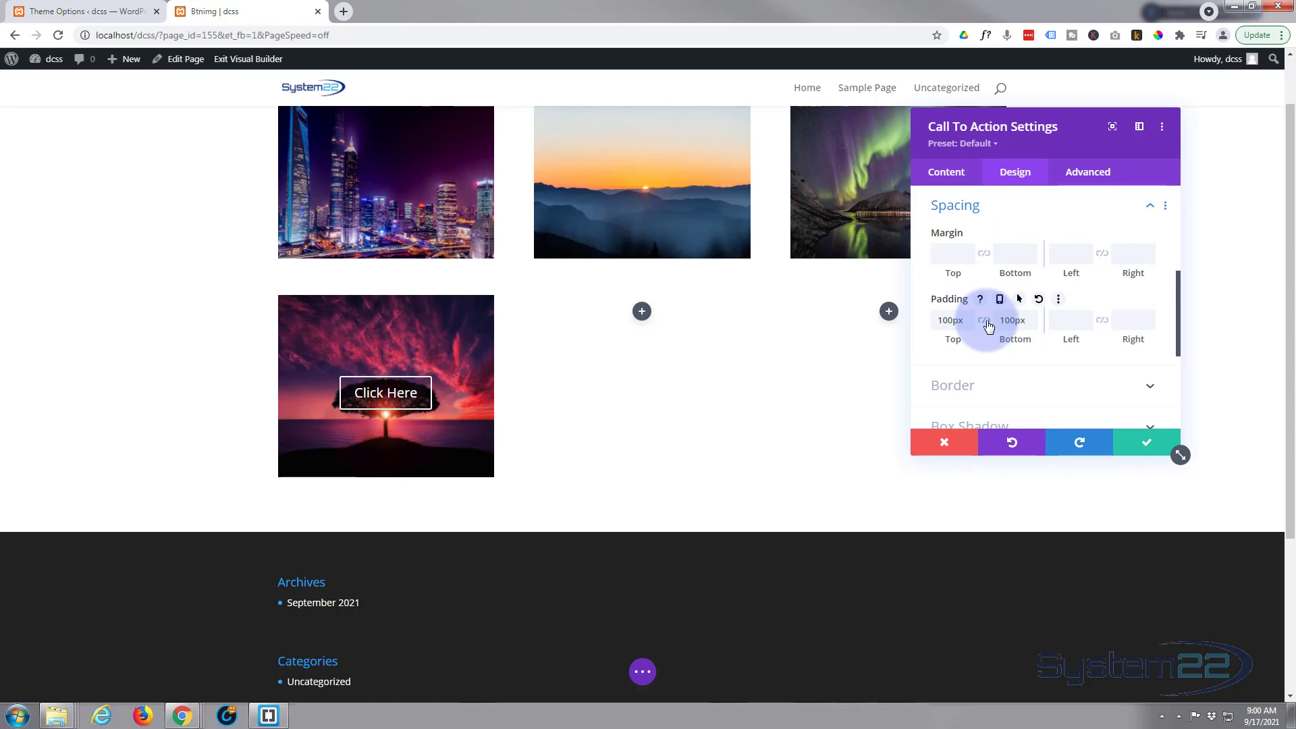
Step: Try uneven padding of 150px top and 10px bottom, and return both to a linked 100px
{"action": "double_click", "coordinate": [1006, 321]}
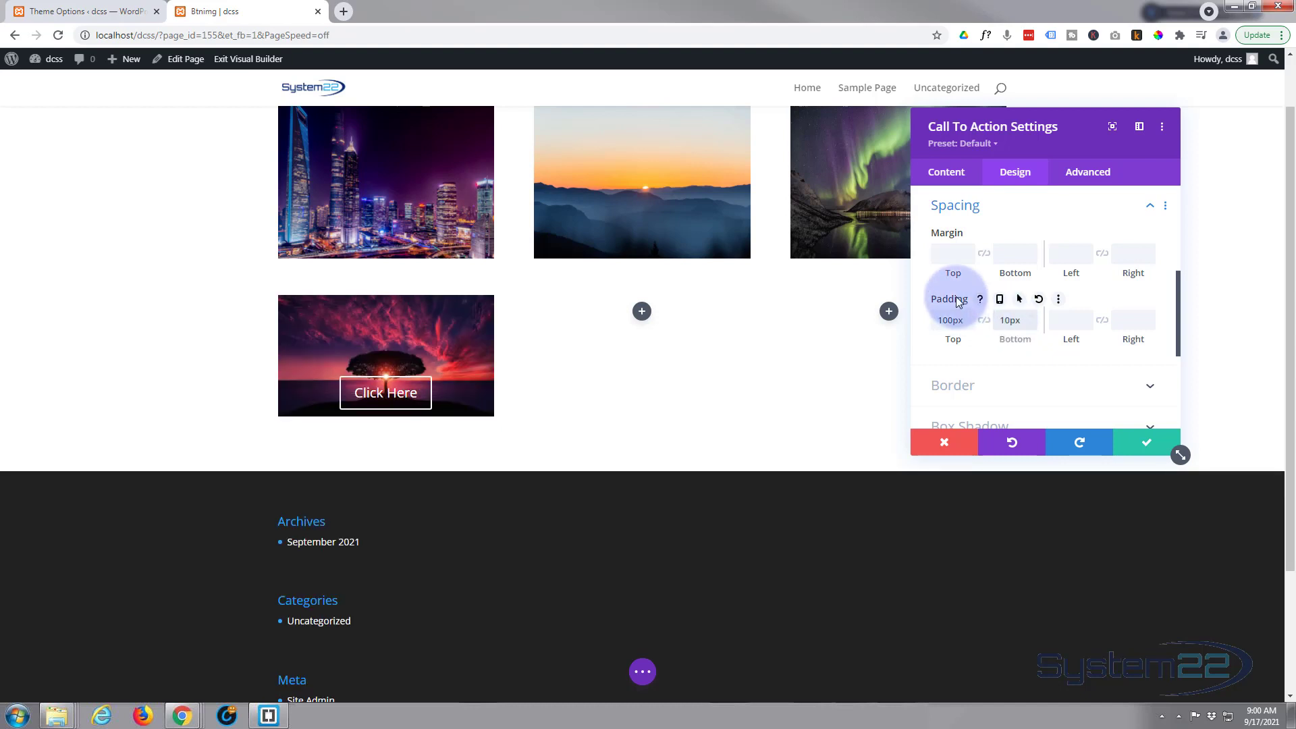
{"action": "left_click", "coordinate": [946, 322]}
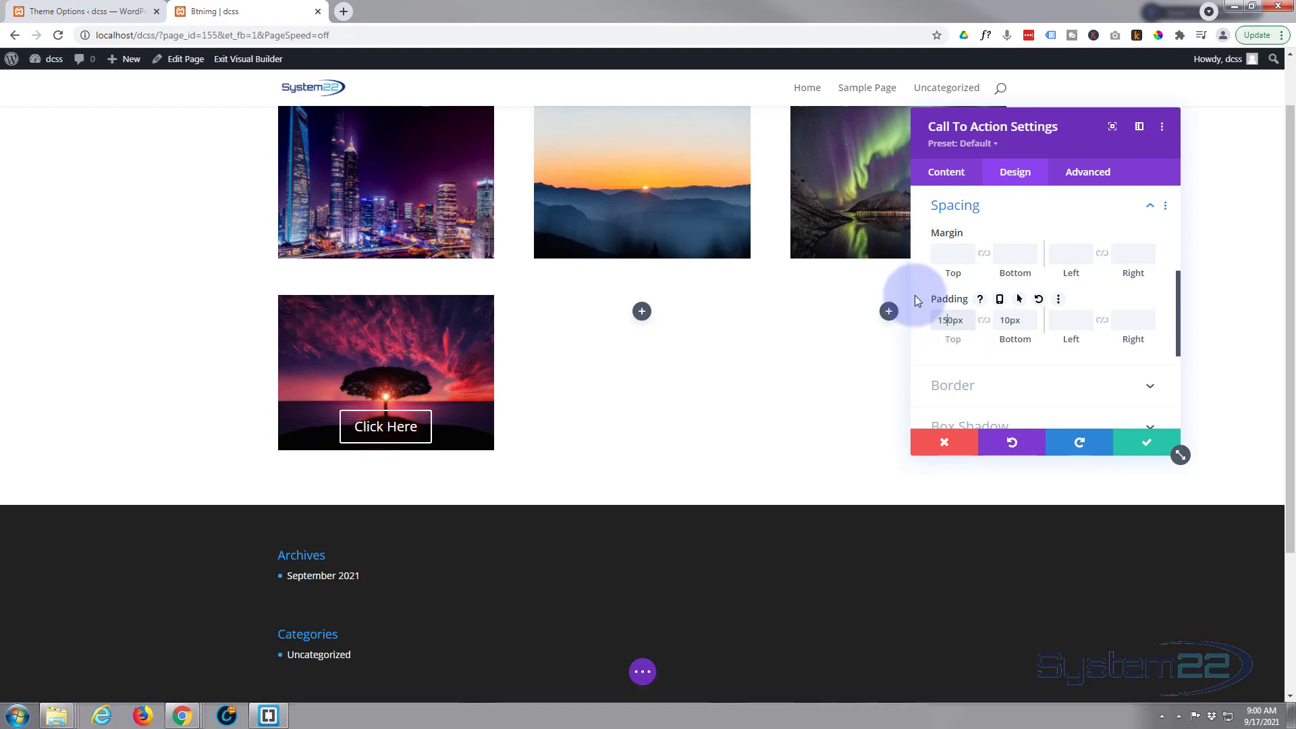
{"action": "left_click", "coordinate": [943, 320]}
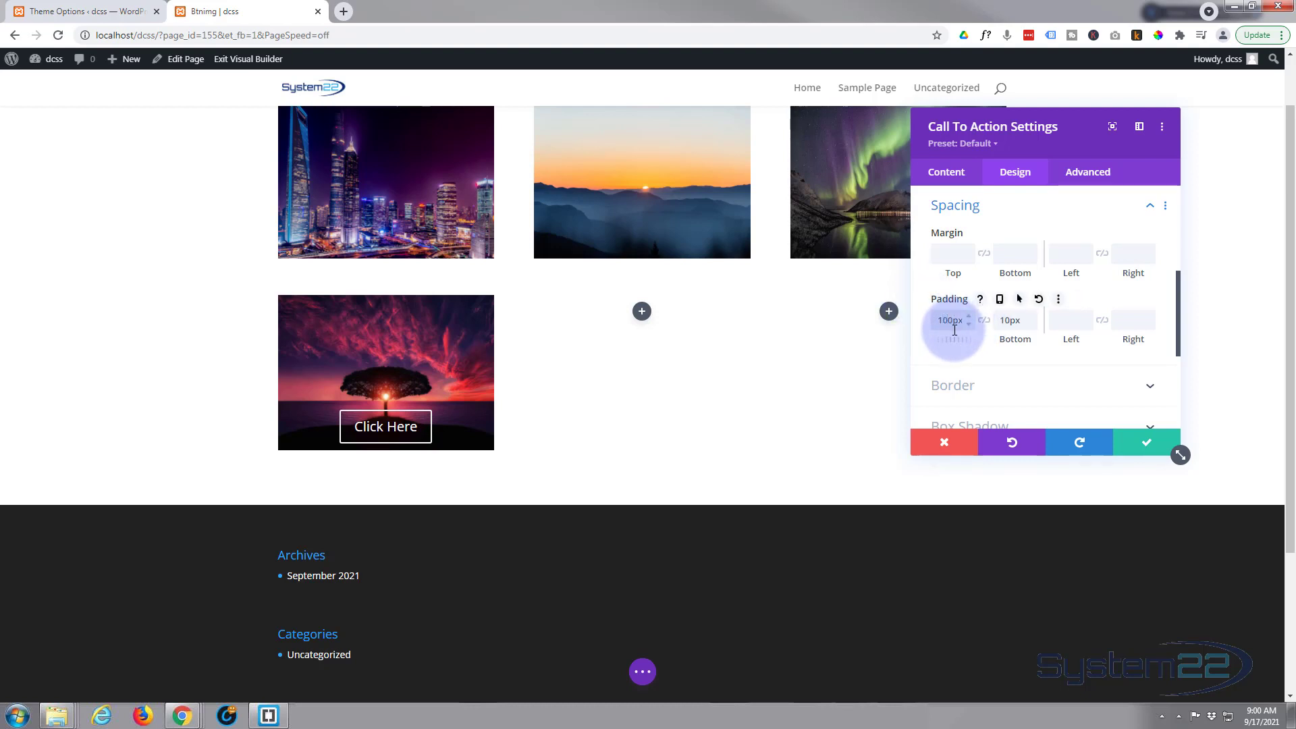
{"action": "left_click", "coordinate": [984, 321]}
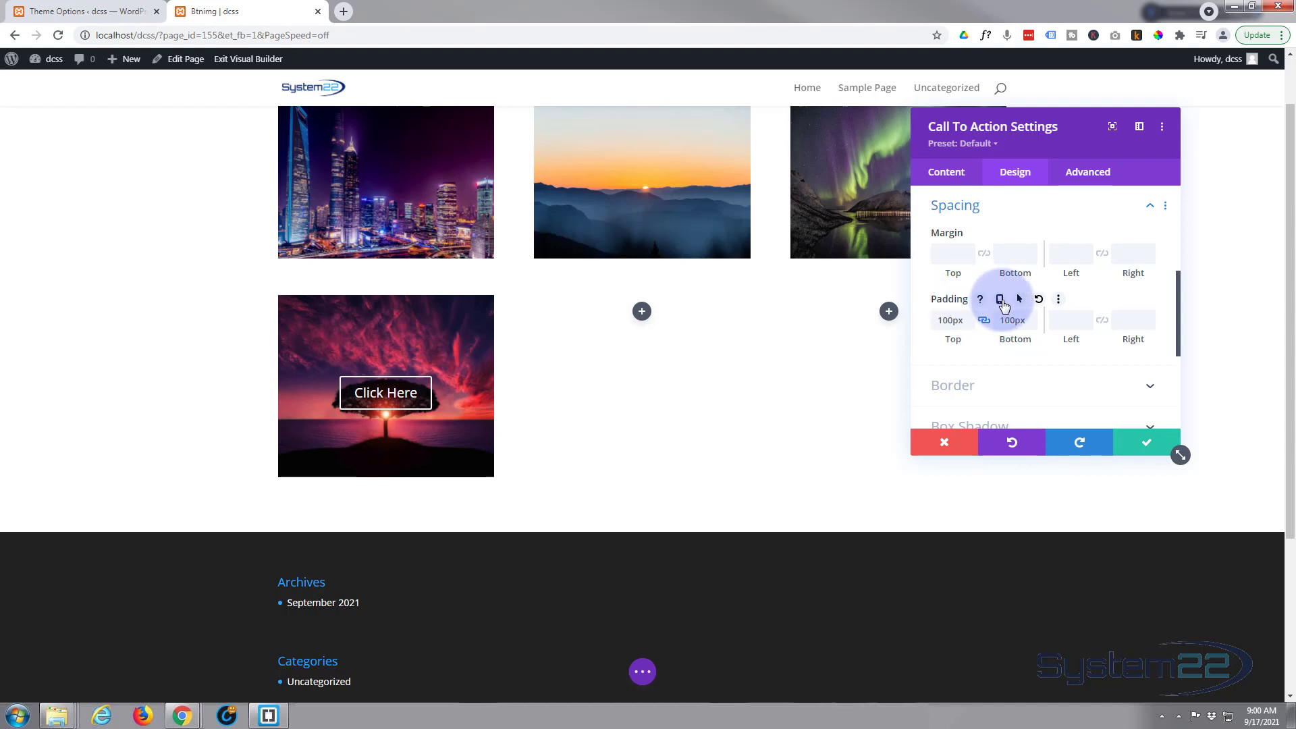
Step: Enable responsive padding for the module and set the tablet top and bottom padding to a linked 250px
{"action": "left_click", "coordinate": [1000, 300]}
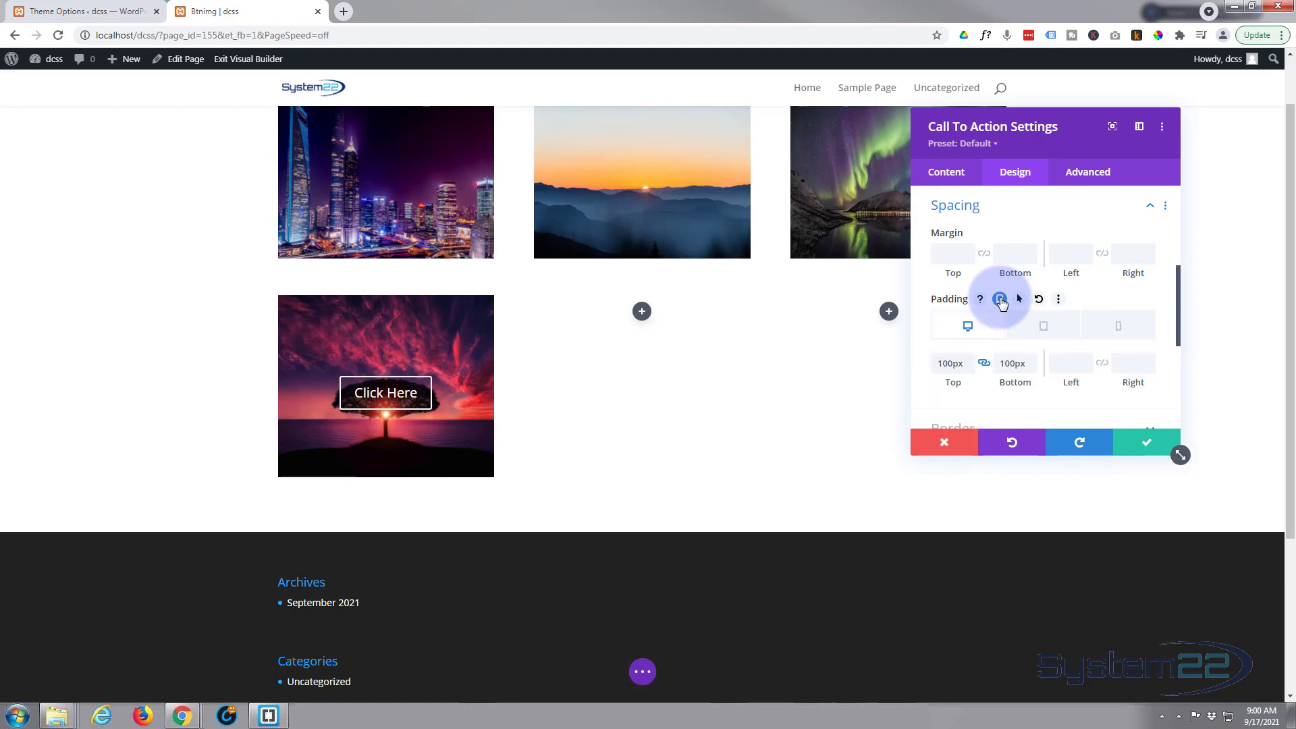
{"action": "left_click", "coordinate": [1043, 328]}
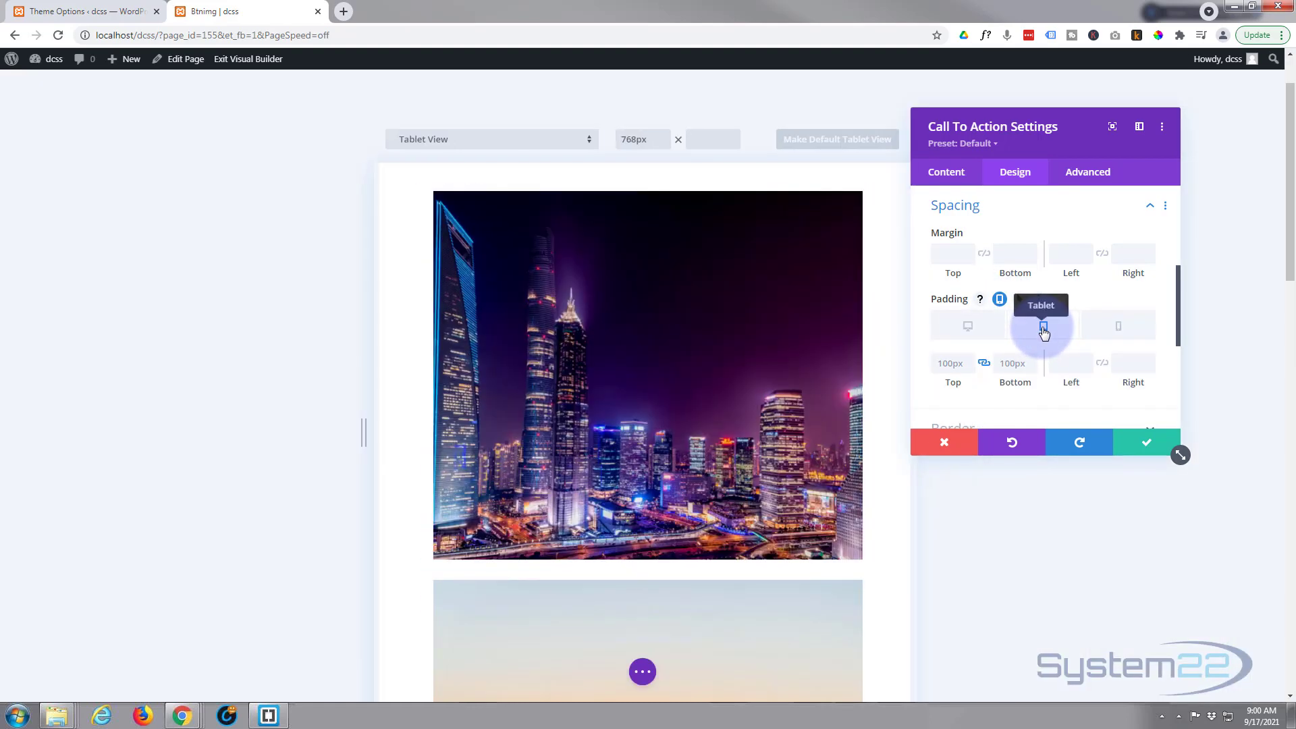
{"action": "scroll", "coordinate": [709, 370], "scroll_direction": "down", "scroll_amount": 9}
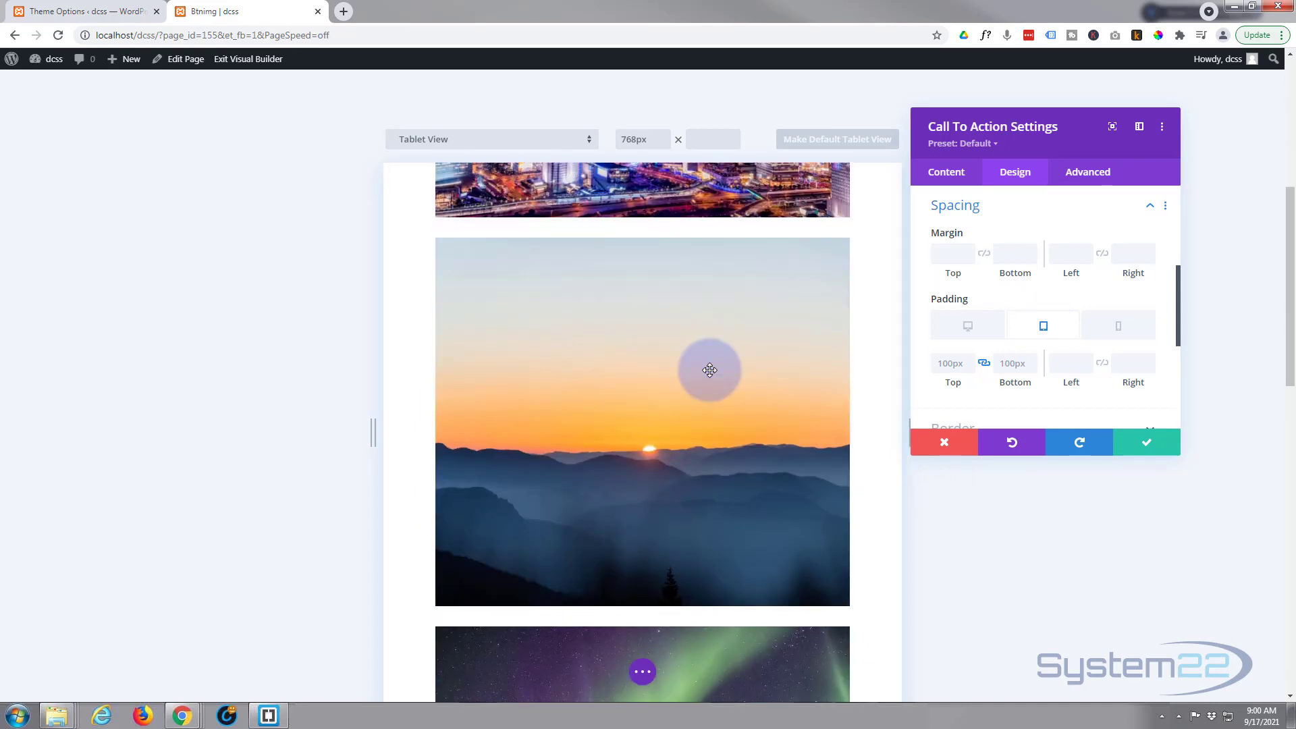
{"action": "scroll", "coordinate": [710, 370], "scroll_direction": "down", "scroll_amount": 7}
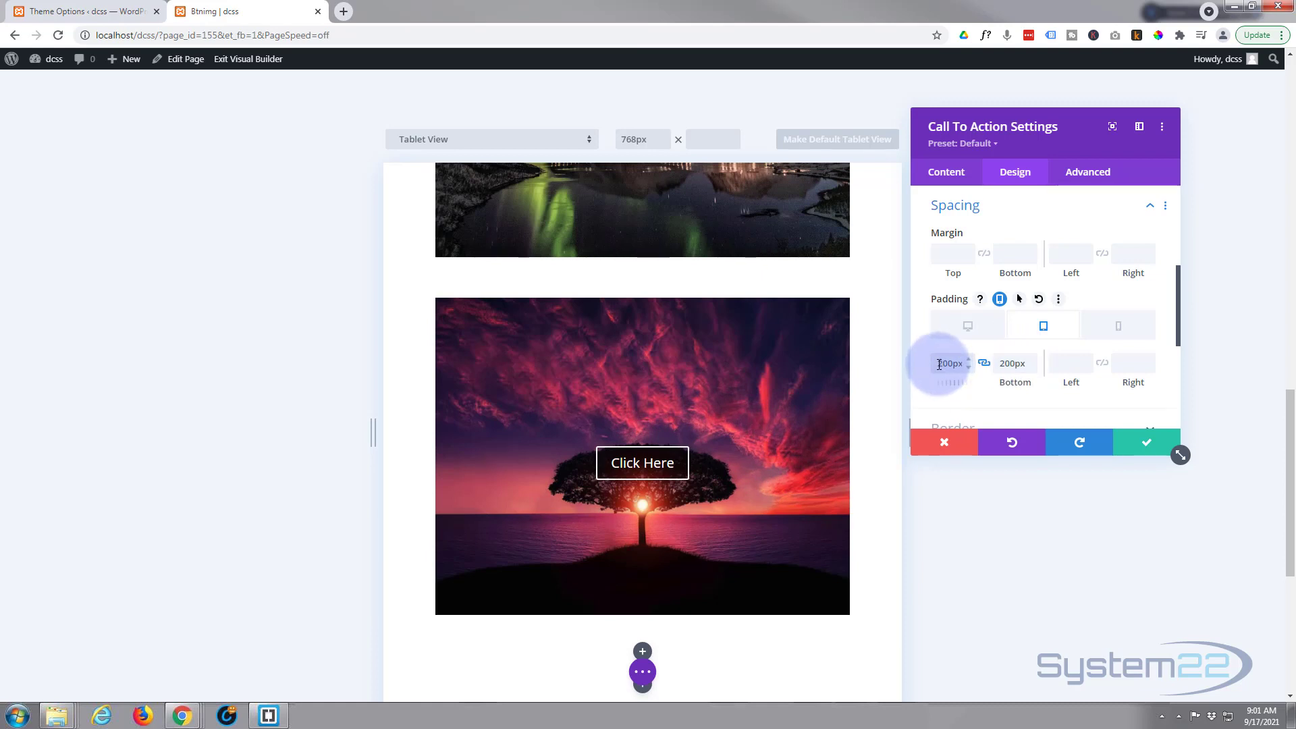
{"action": "left_click_drag", "start_coordinate": [938, 364], "coordinate": [947, 366]}
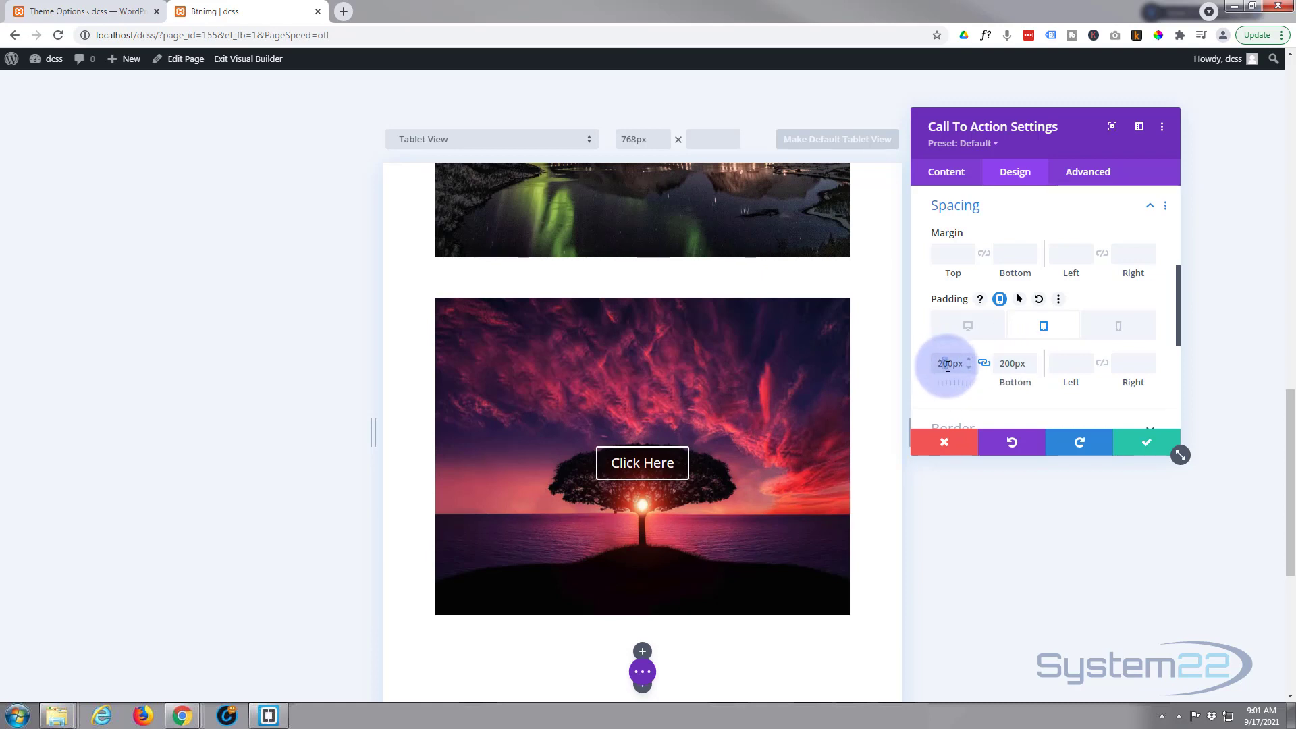
{"action": "type", "text": "5"}
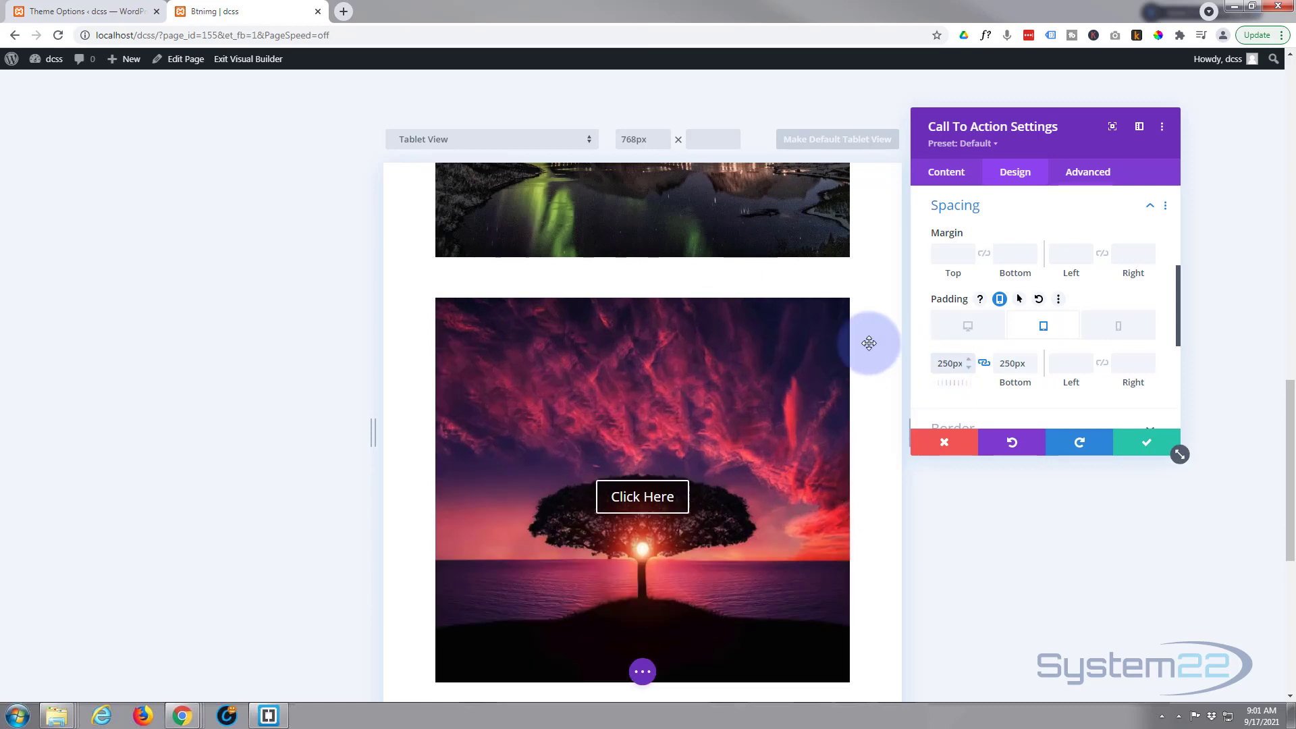
{"action": "scroll", "coordinate": [400, 427], "scroll_direction": "down", "scroll_amount": 2}
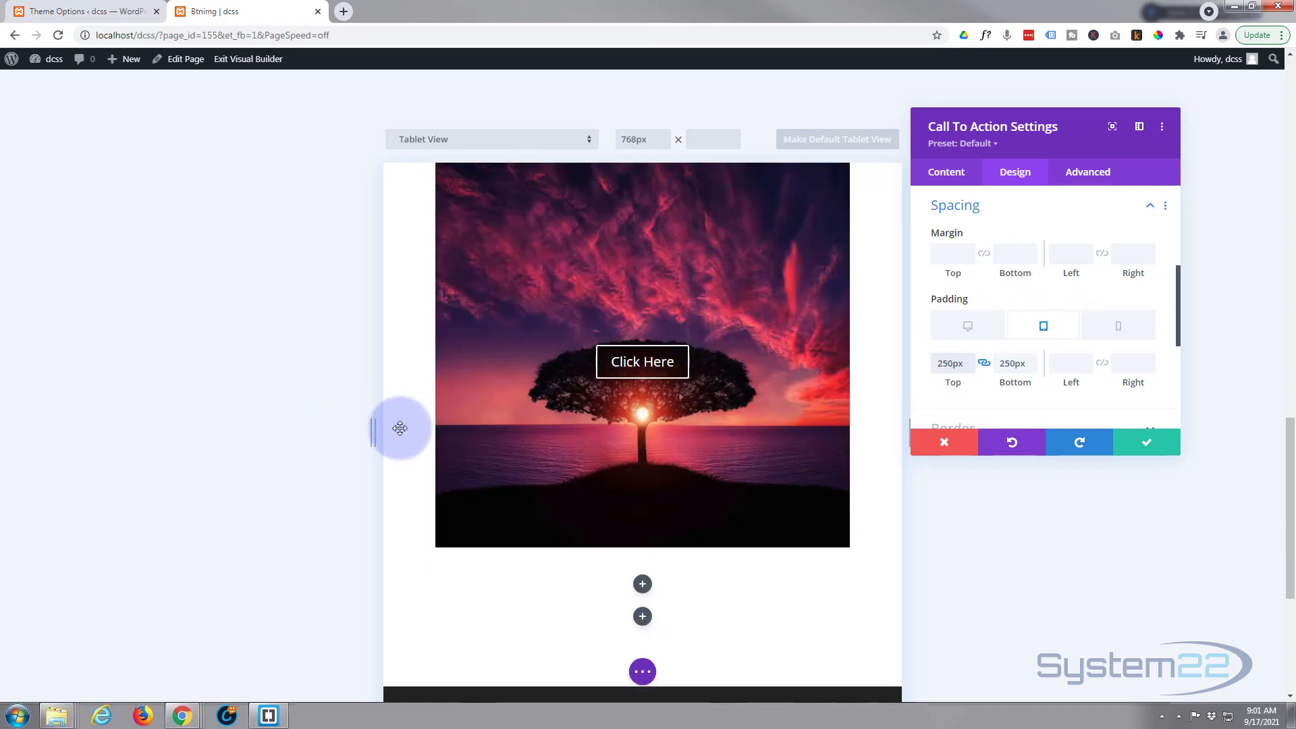
{"action": "scroll", "coordinate": [401, 428], "scroll_direction": "up", "scroll_amount": 1}
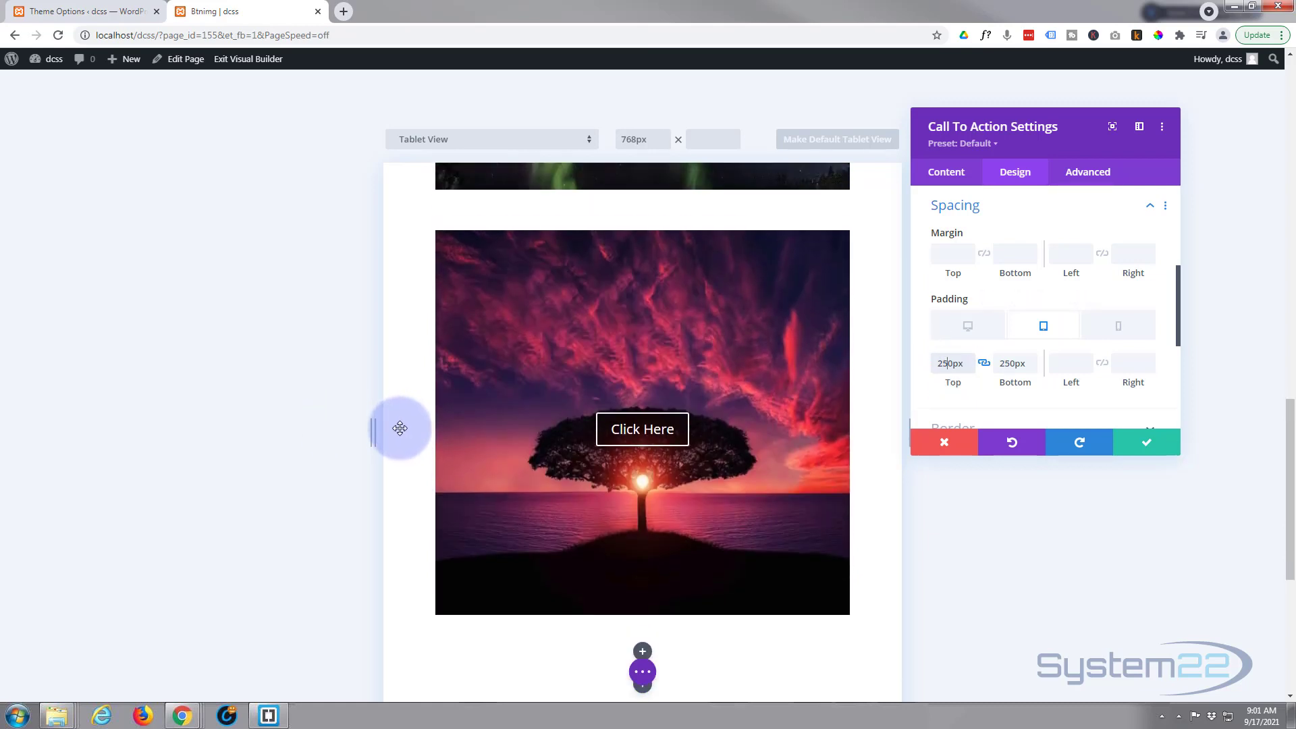
Step: Set the phone top and bottom padding to 100px, recheck the tablet layout and return to the desktop view
{"action": "left_click", "coordinate": [1122, 335]}
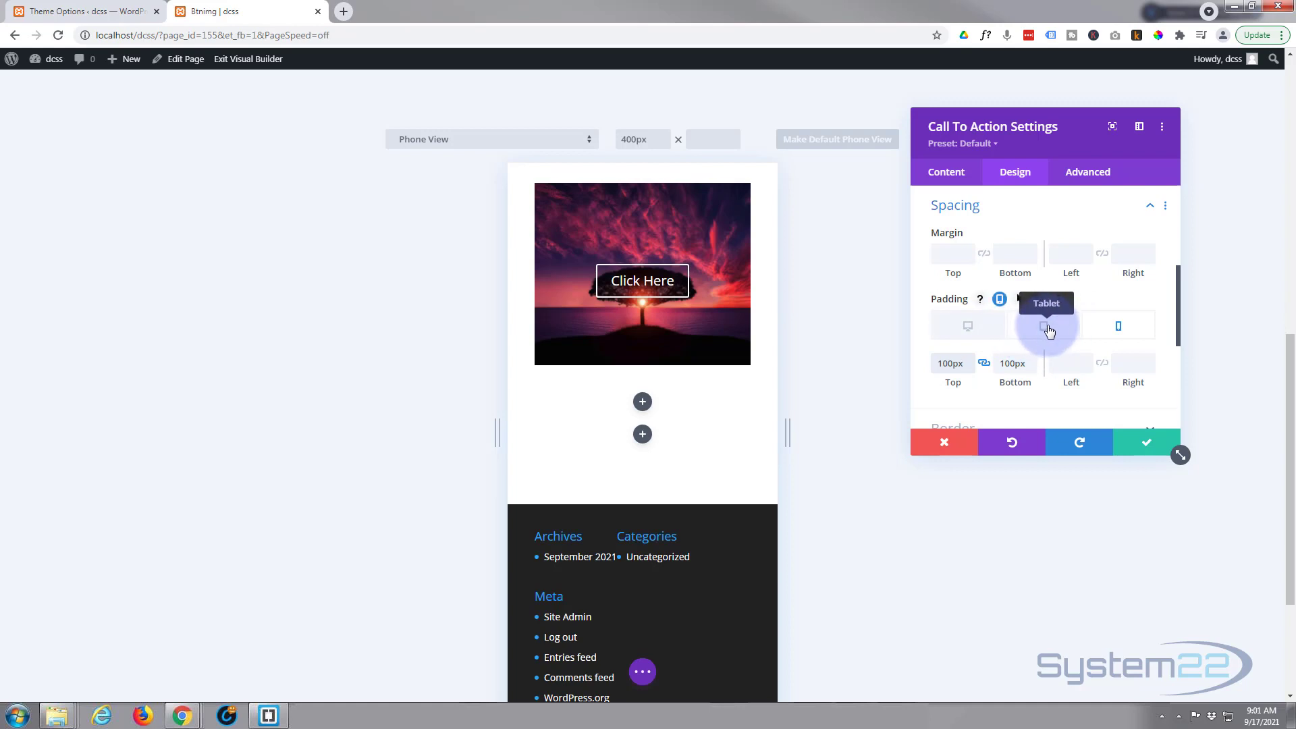
{"action": "left_click", "coordinate": [1046, 328]}
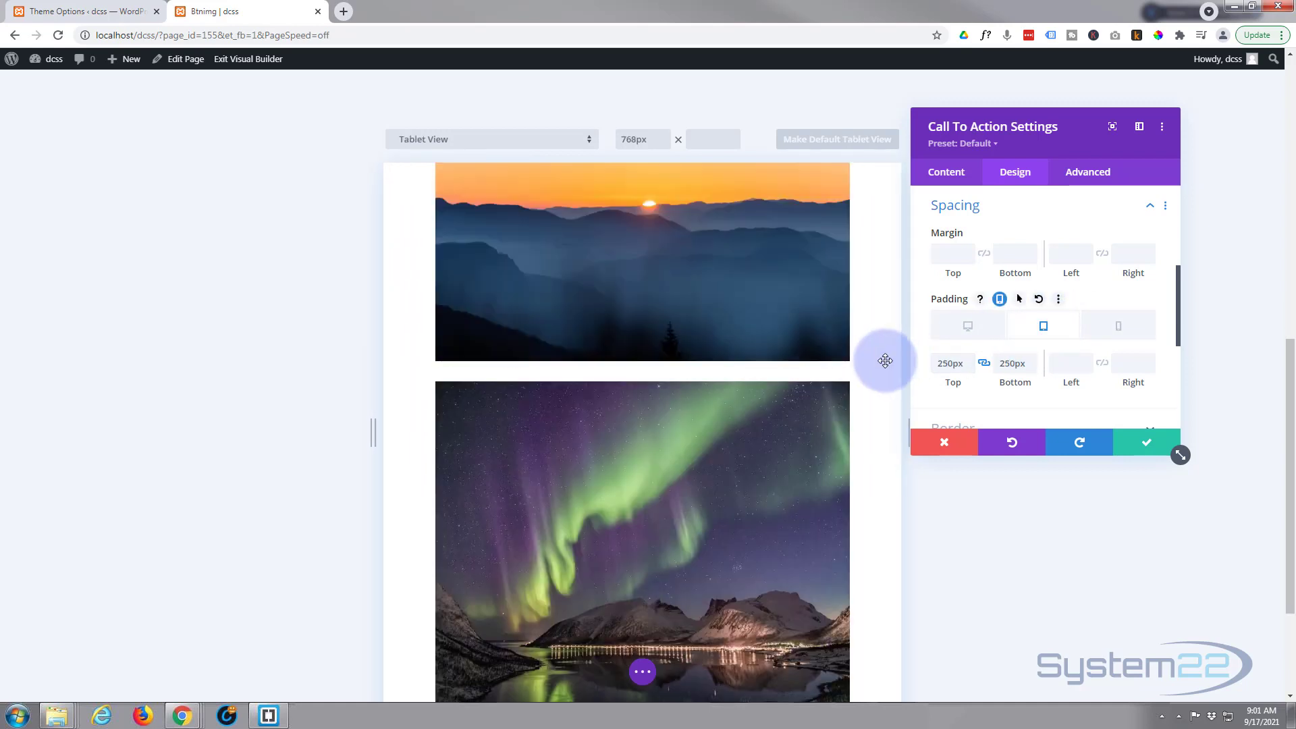
{"action": "left_click", "coordinate": [949, 366]}
{"action": "scroll", "coordinate": [825, 388], "scroll_direction": "down", "scroll_amount": 9}
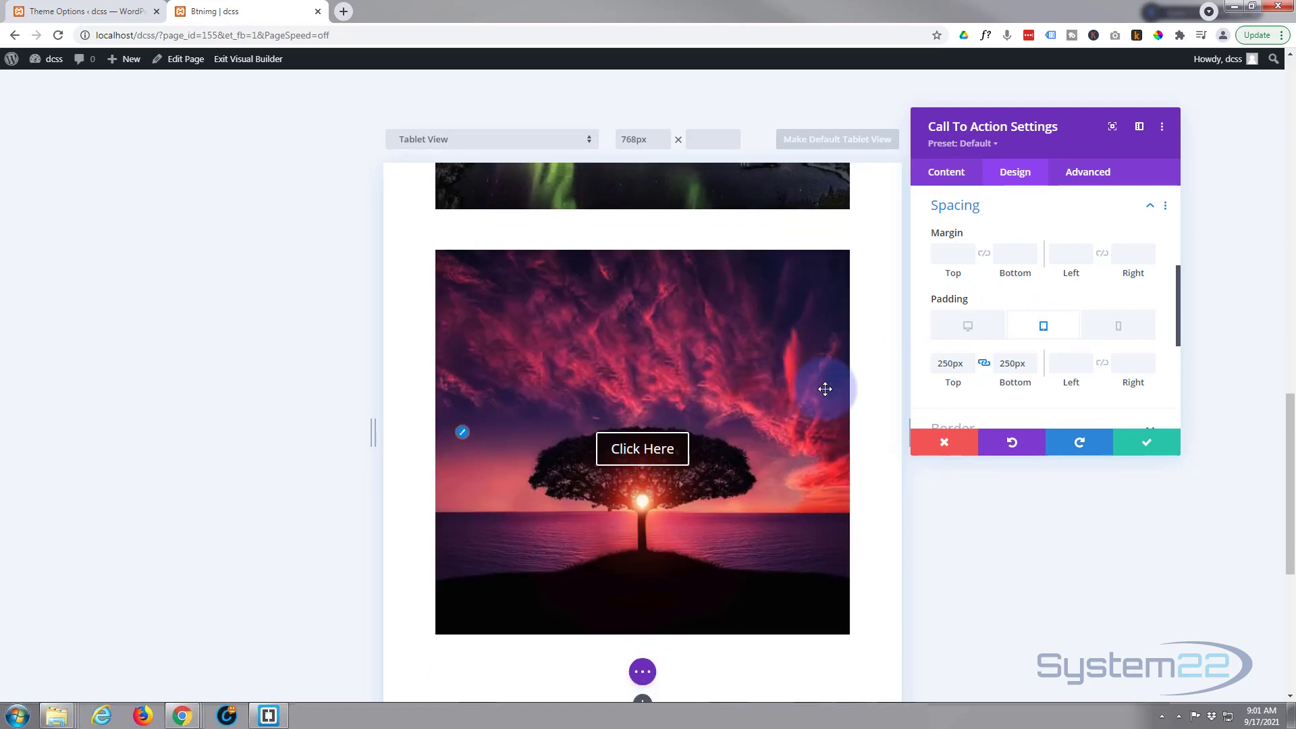
{"action": "left_click", "coordinate": [970, 327]}
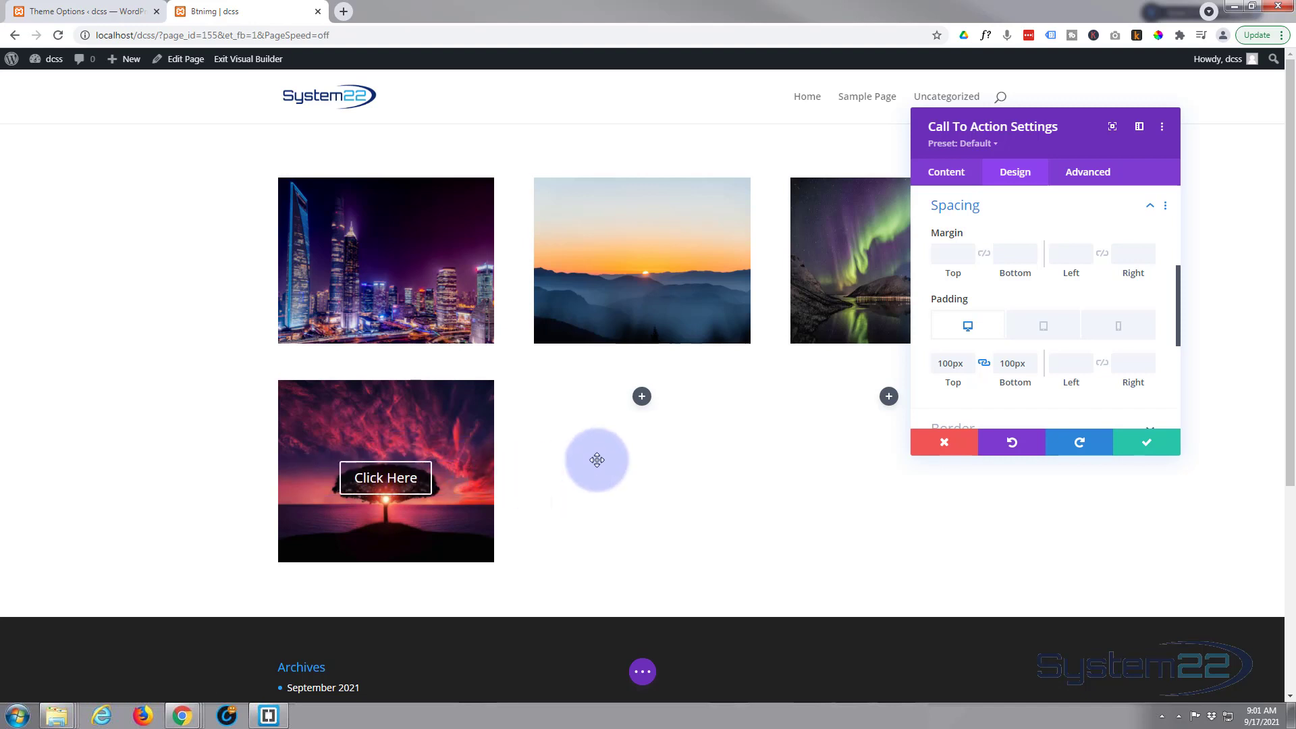
Step: Enable hover options for the Call To Action module's opacity filter and set its desktop opacity to 0%
{"action": "left_click_drag", "start_coordinate": [1078, 143], "coordinate": [816, 165]}
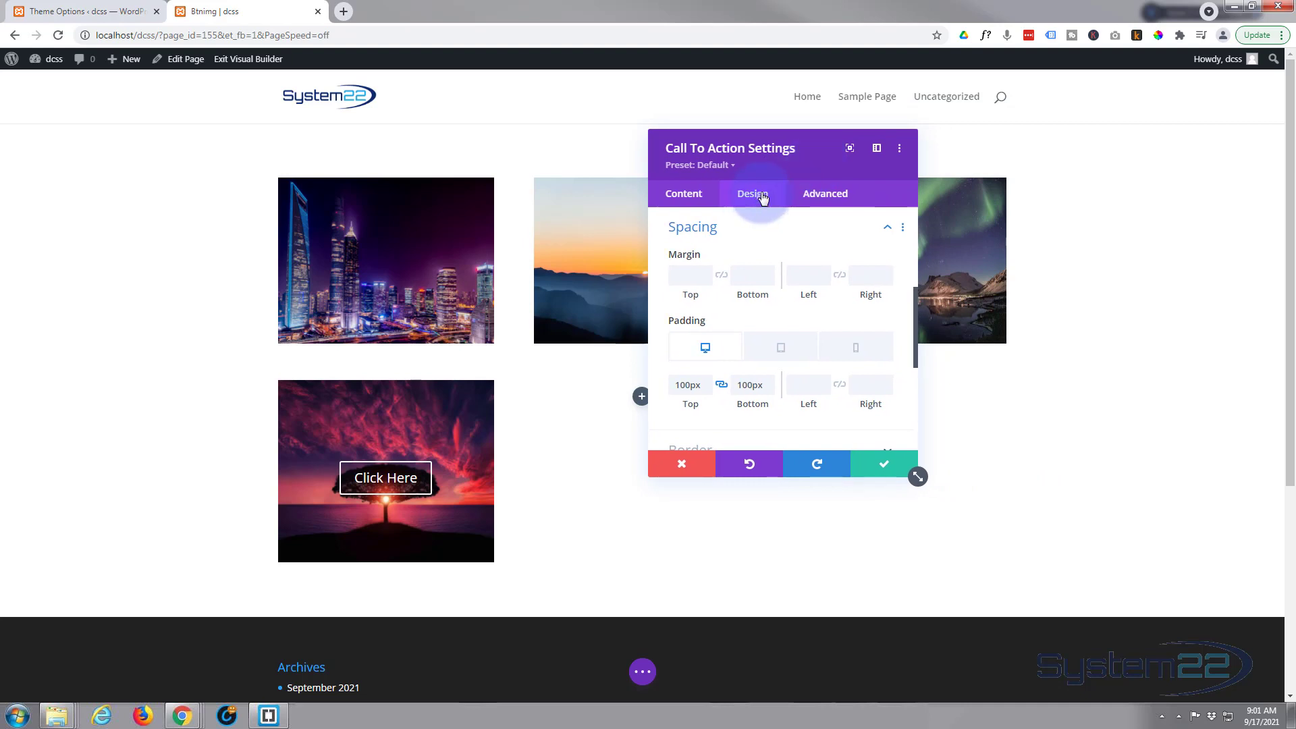
{"action": "left_click", "coordinate": [771, 238]}
{"action": "scroll", "coordinate": [767, 257], "scroll_direction": "down", "scroll_amount": 2}
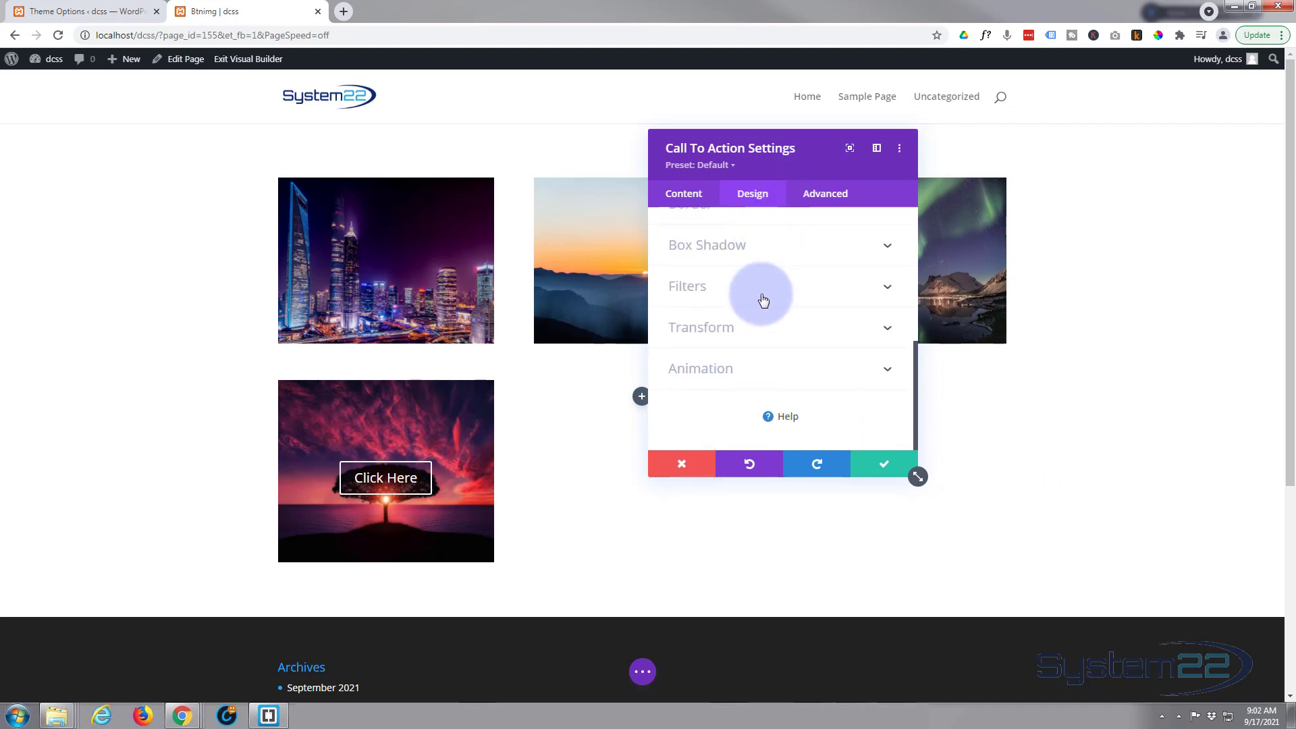
{"action": "left_click", "coordinate": [764, 300]}
{"action": "scroll", "coordinate": [768, 277], "scroll_direction": "down", "scroll_amount": 2}
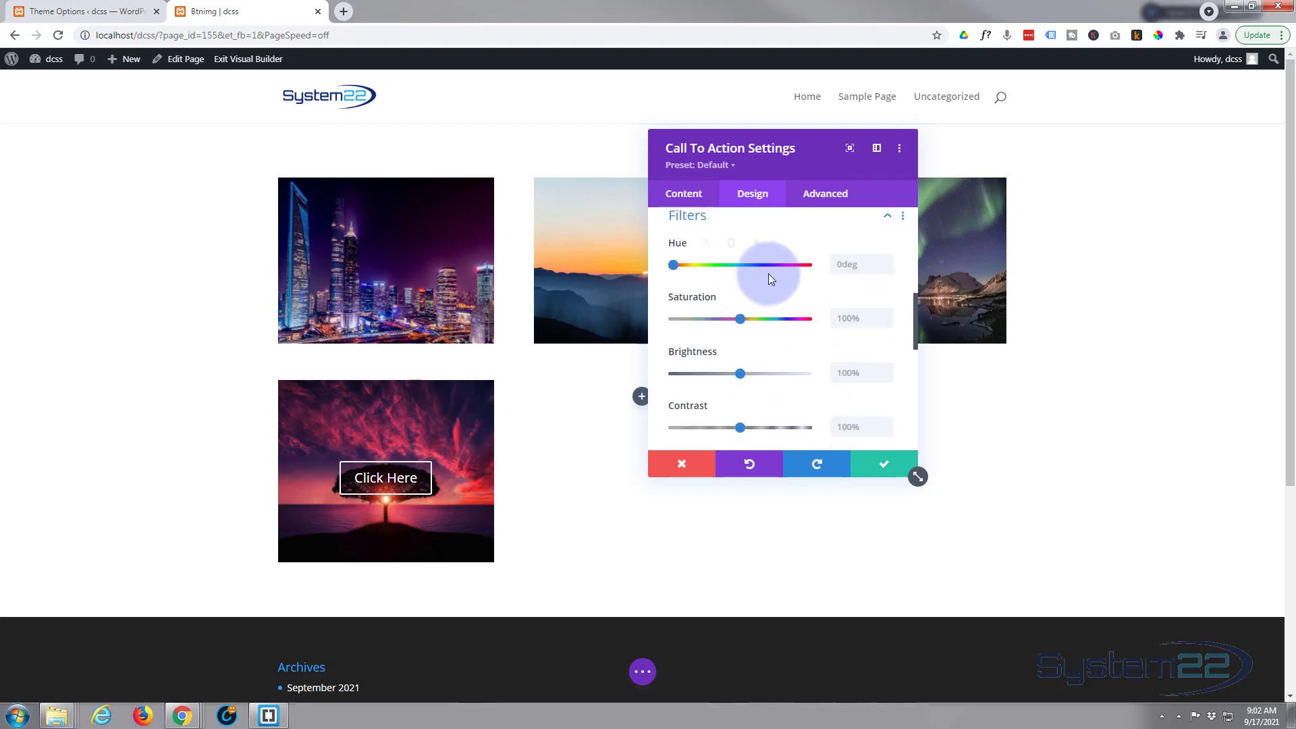
{"action": "scroll", "coordinate": [768, 273], "scroll_direction": "down", "scroll_amount": 3}
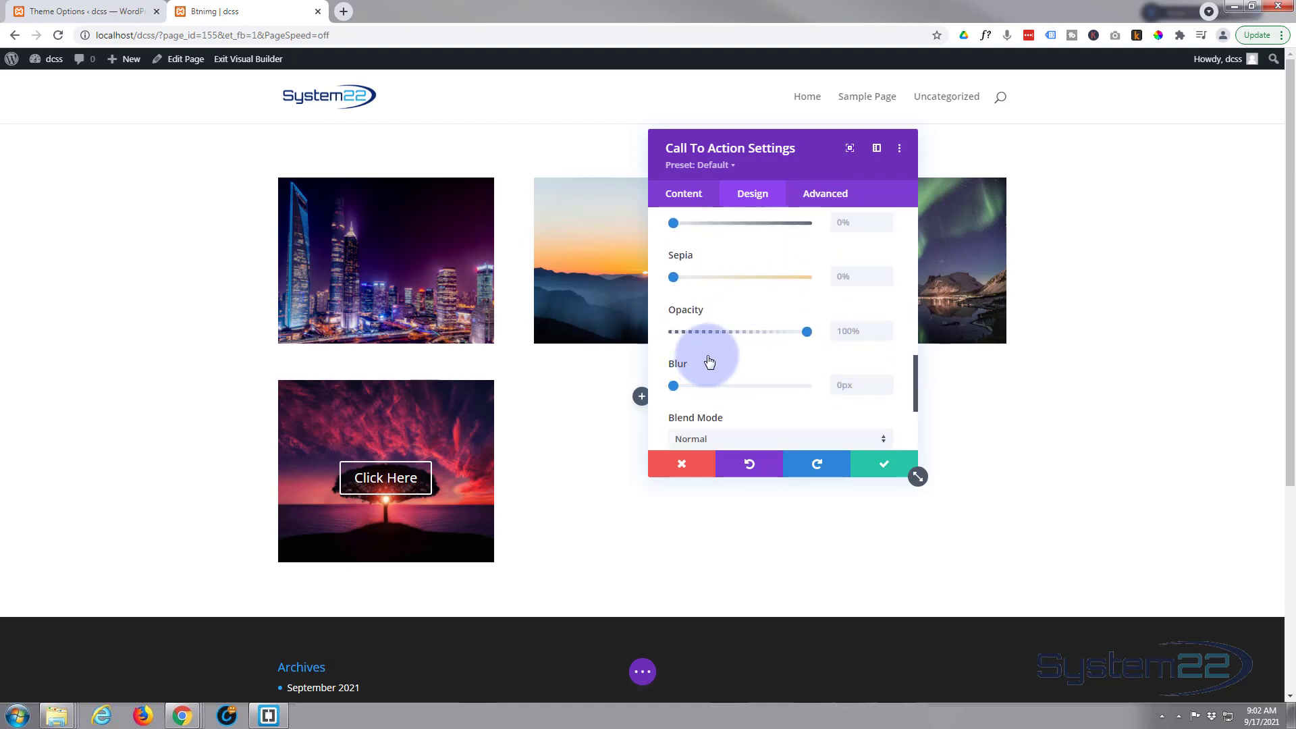
{"action": "mouse_move", "coordinate": [675, 341]}
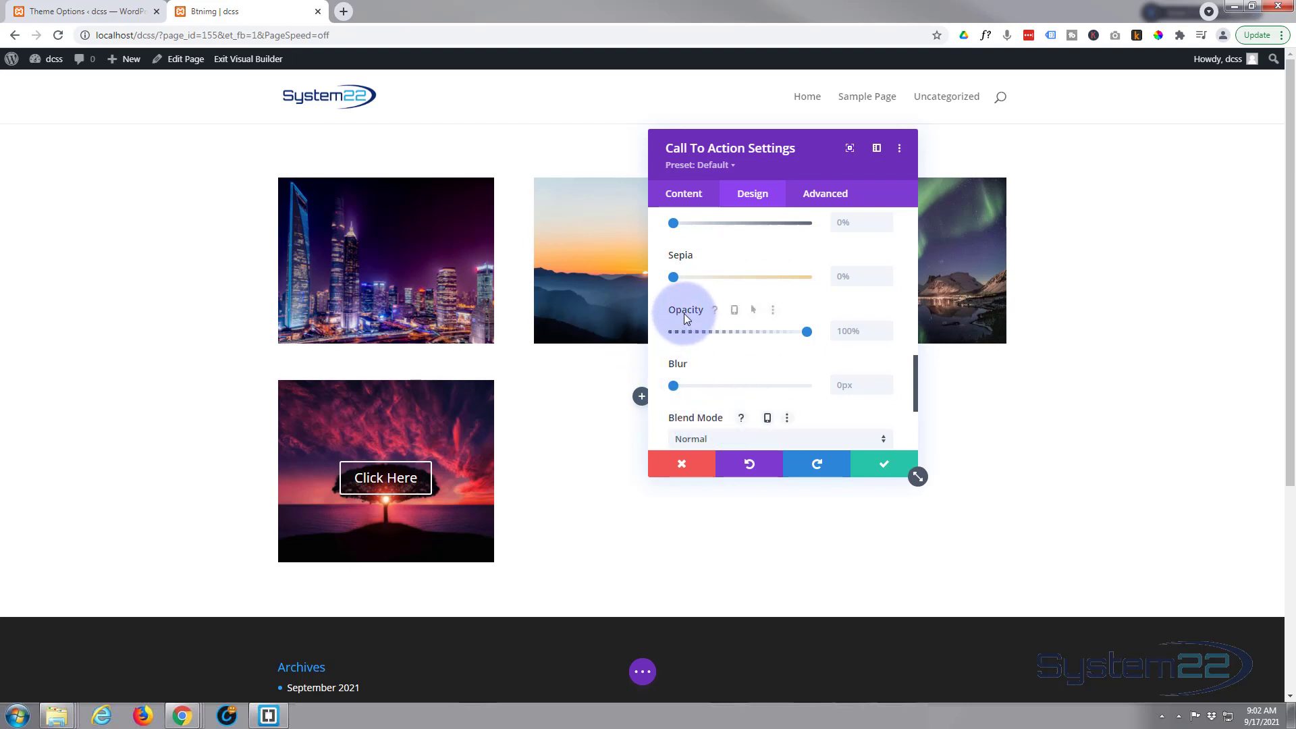
{"action": "left_click", "coordinate": [755, 310]}
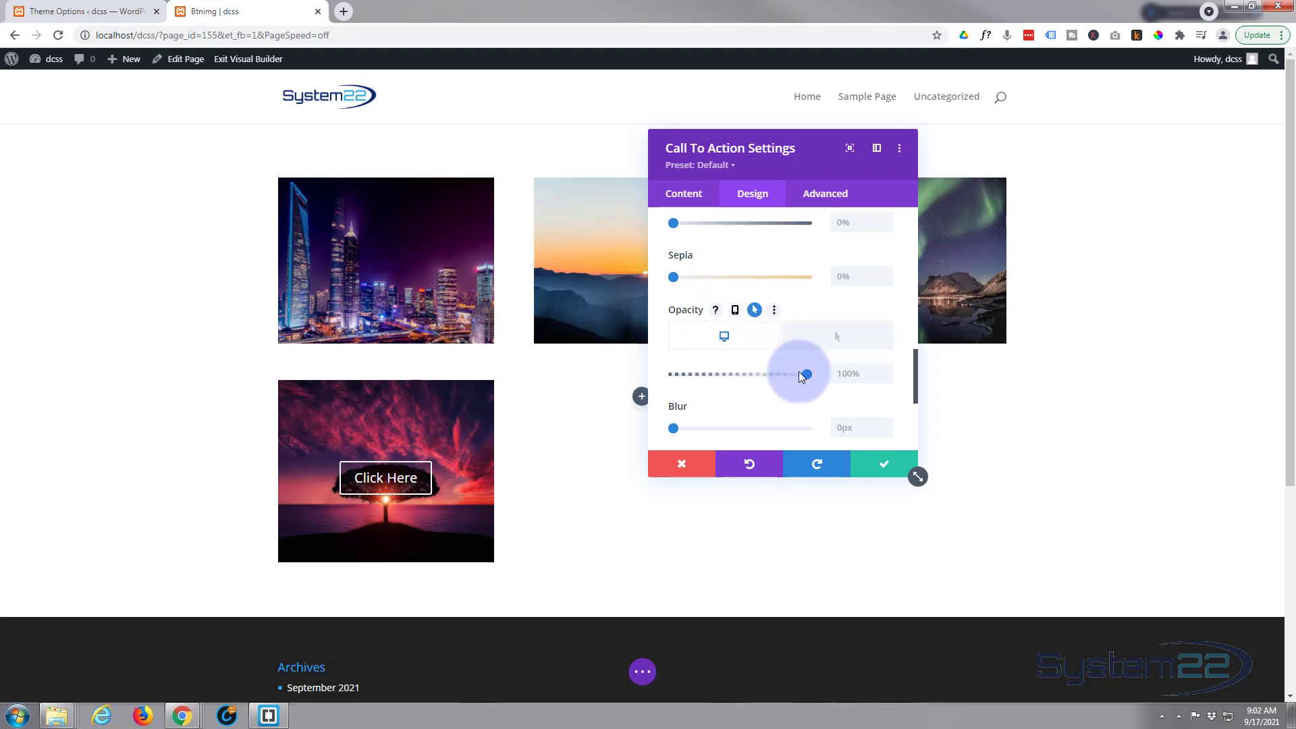
{"action": "left_click_drag", "start_coordinate": [804, 373], "coordinate": [663, 376]}
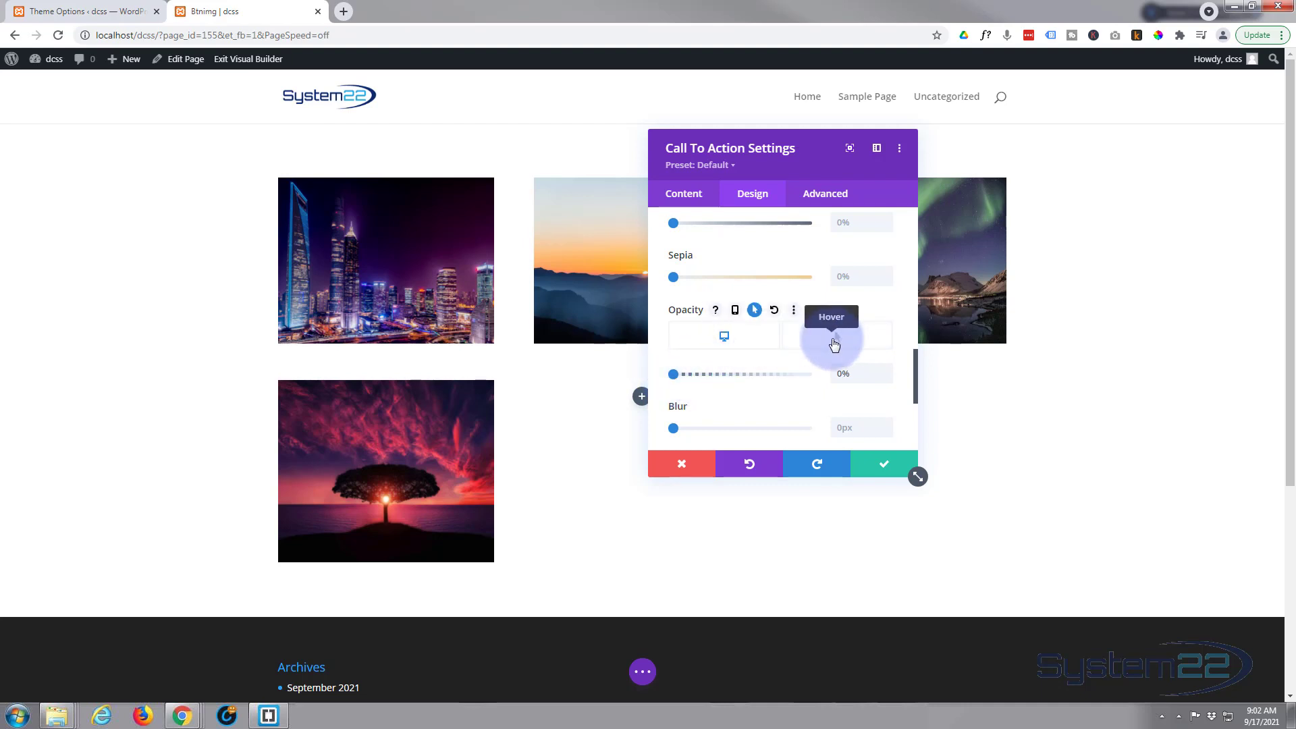
Step: Set the module's hover opacity to 100%
{"action": "left_click", "coordinate": [835, 344]}
{"action": "left_click_drag", "start_coordinate": [673, 374], "coordinate": [834, 373]}
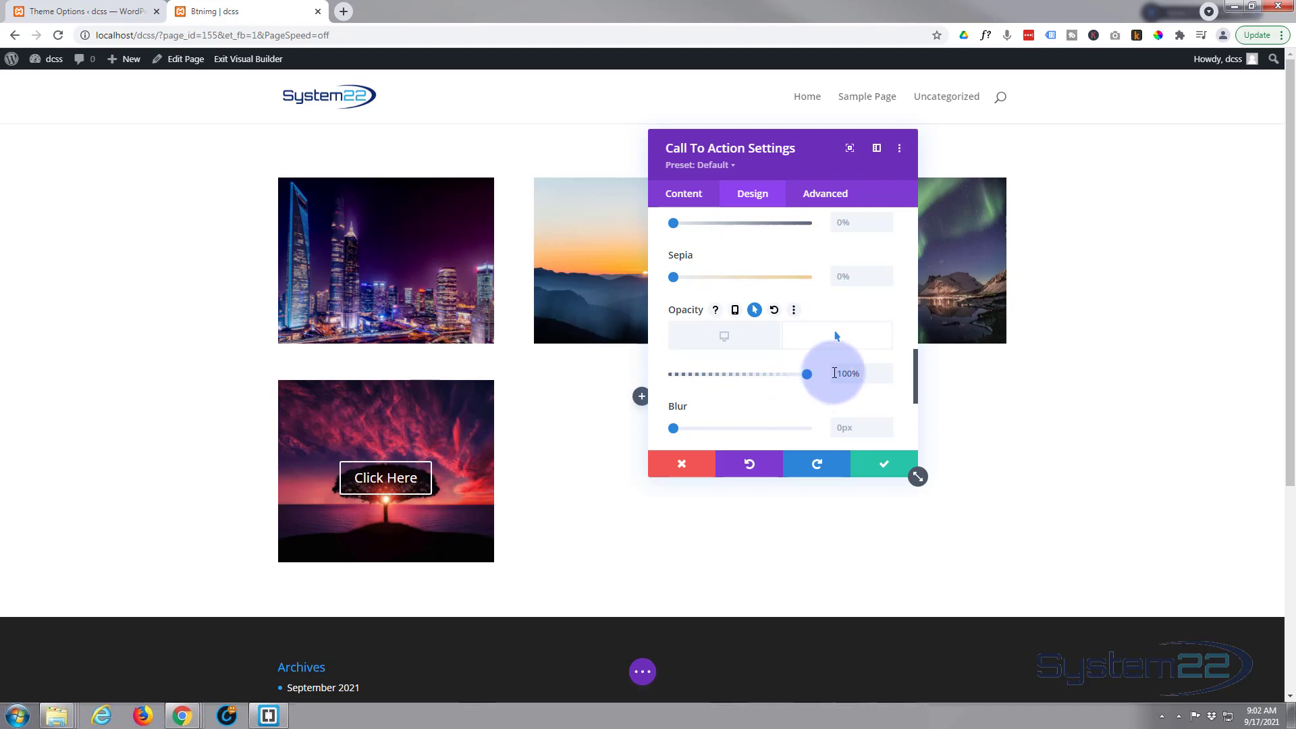
{"action": "left_click", "coordinate": [839, 346]}
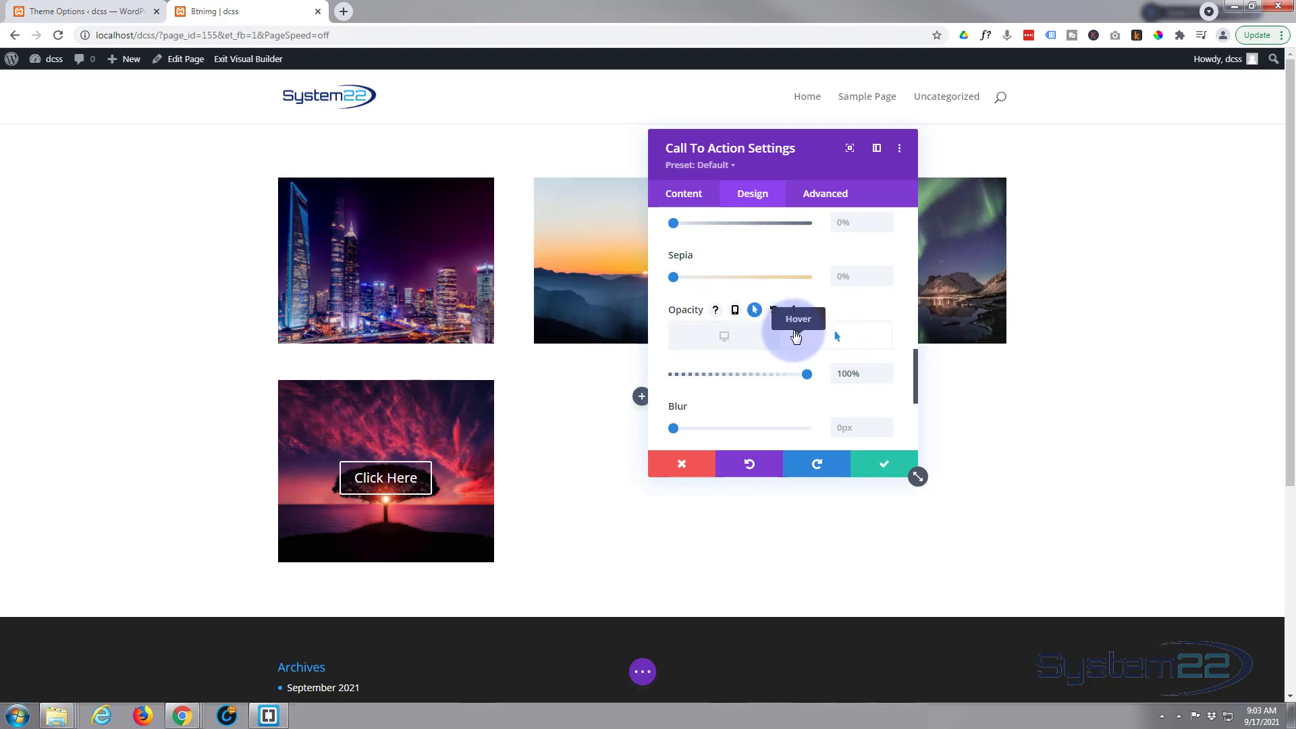
Step: Set the module's transition duration to 1000ms and its speed curve to Ease-In-Out
{"action": "left_click", "coordinate": [839, 197]}
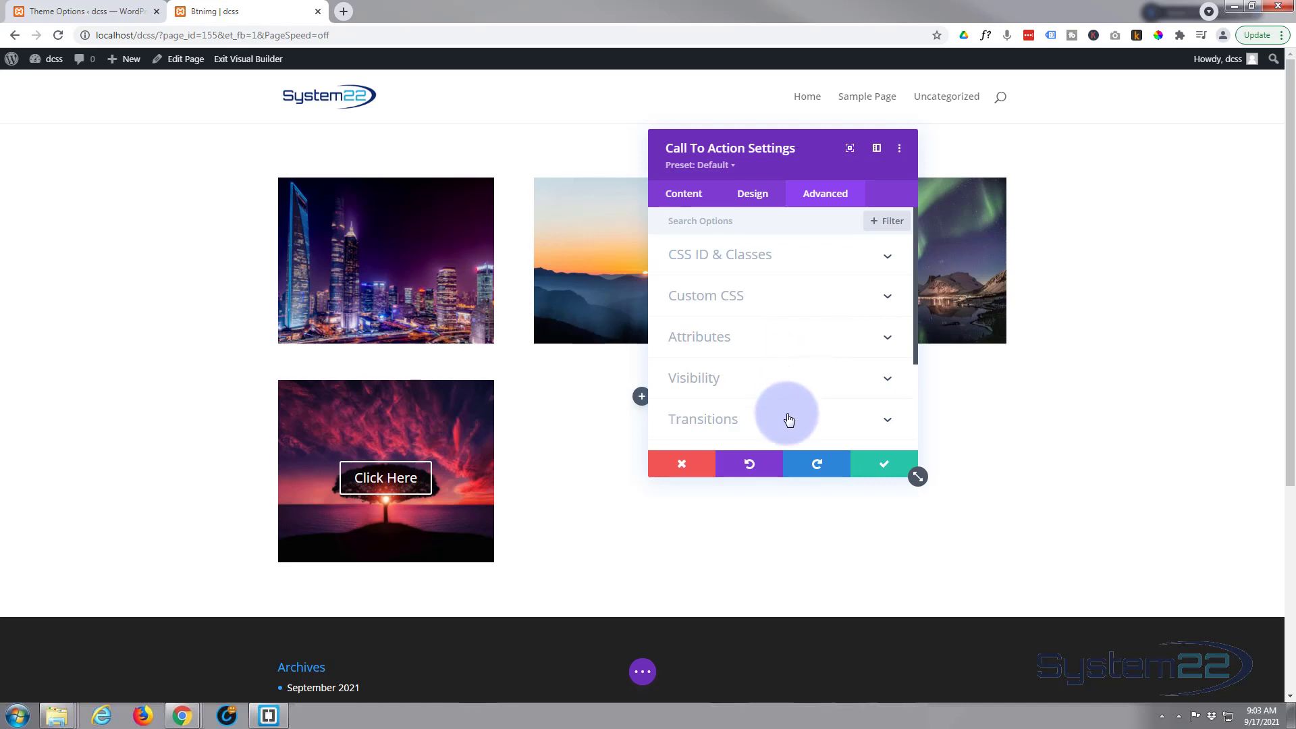
{"action": "left_click", "coordinate": [785, 419]}
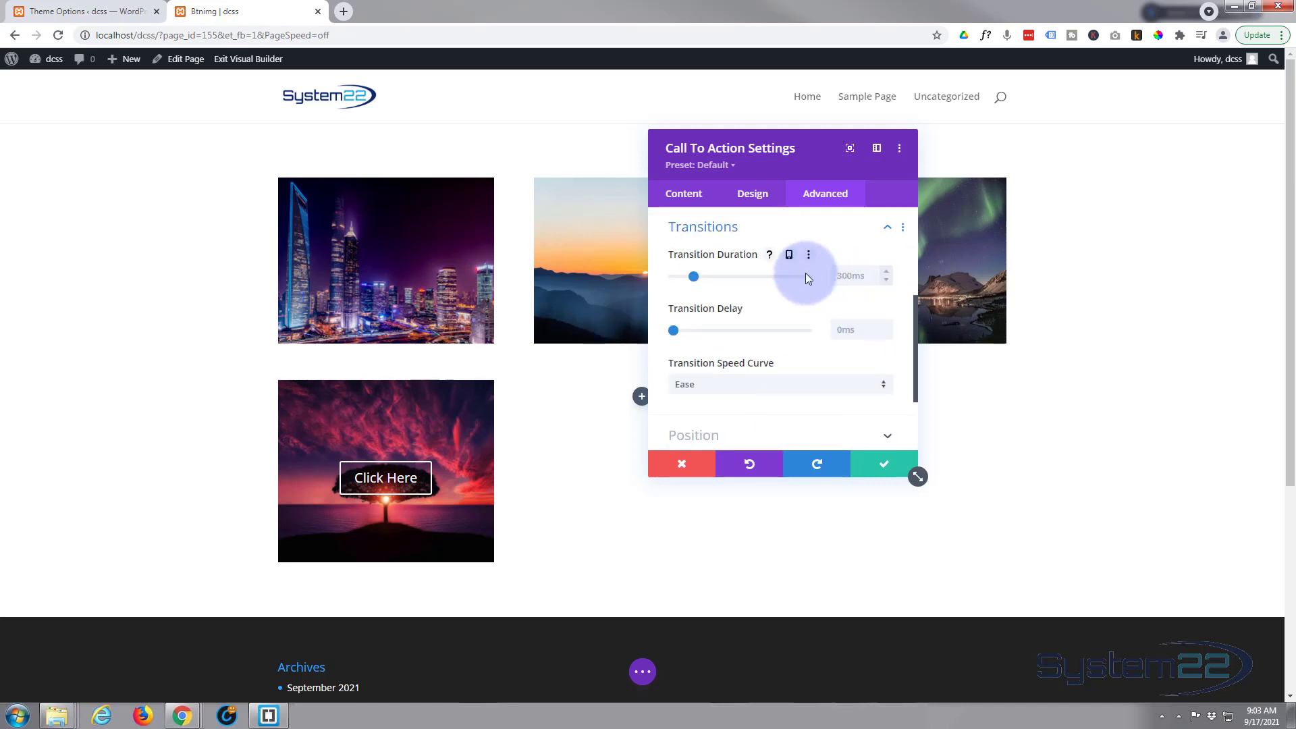
{"action": "left_click_drag", "start_coordinate": [693, 276], "coordinate": [740, 274]}
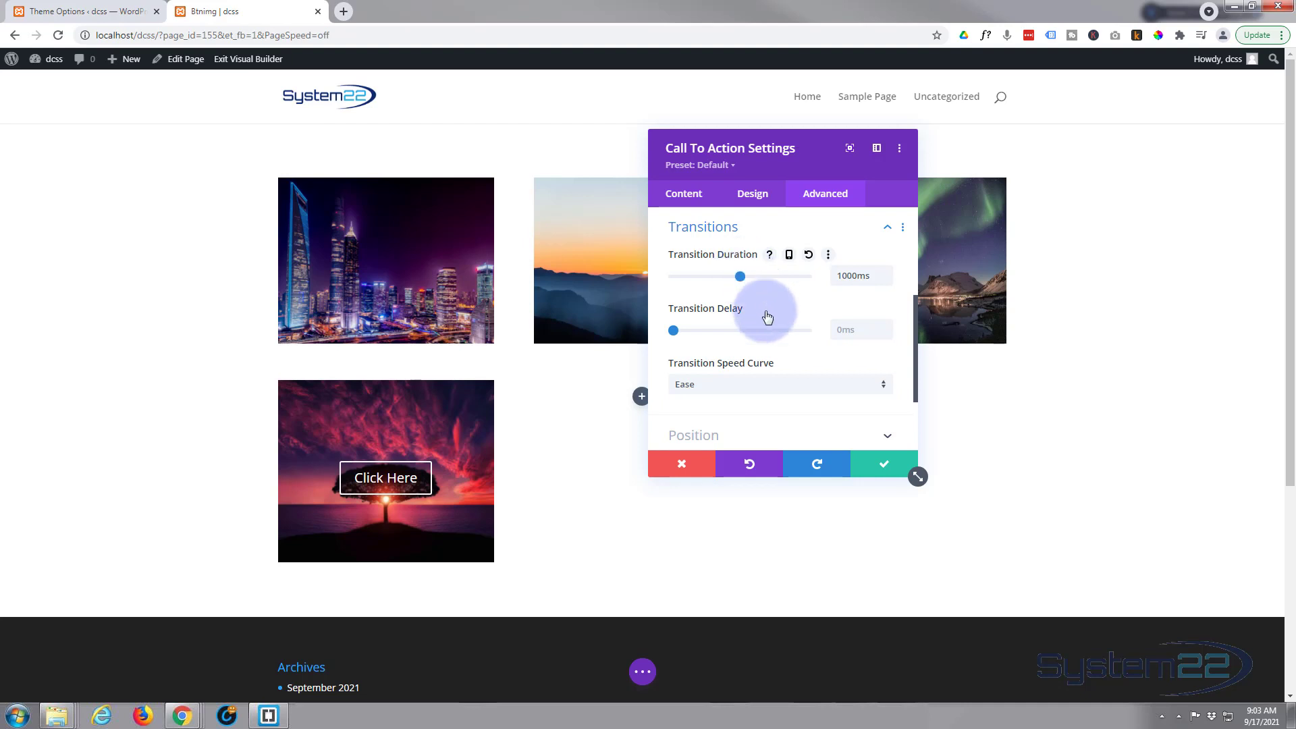
{"action": "left_click", "coordinate": [796, 386]}
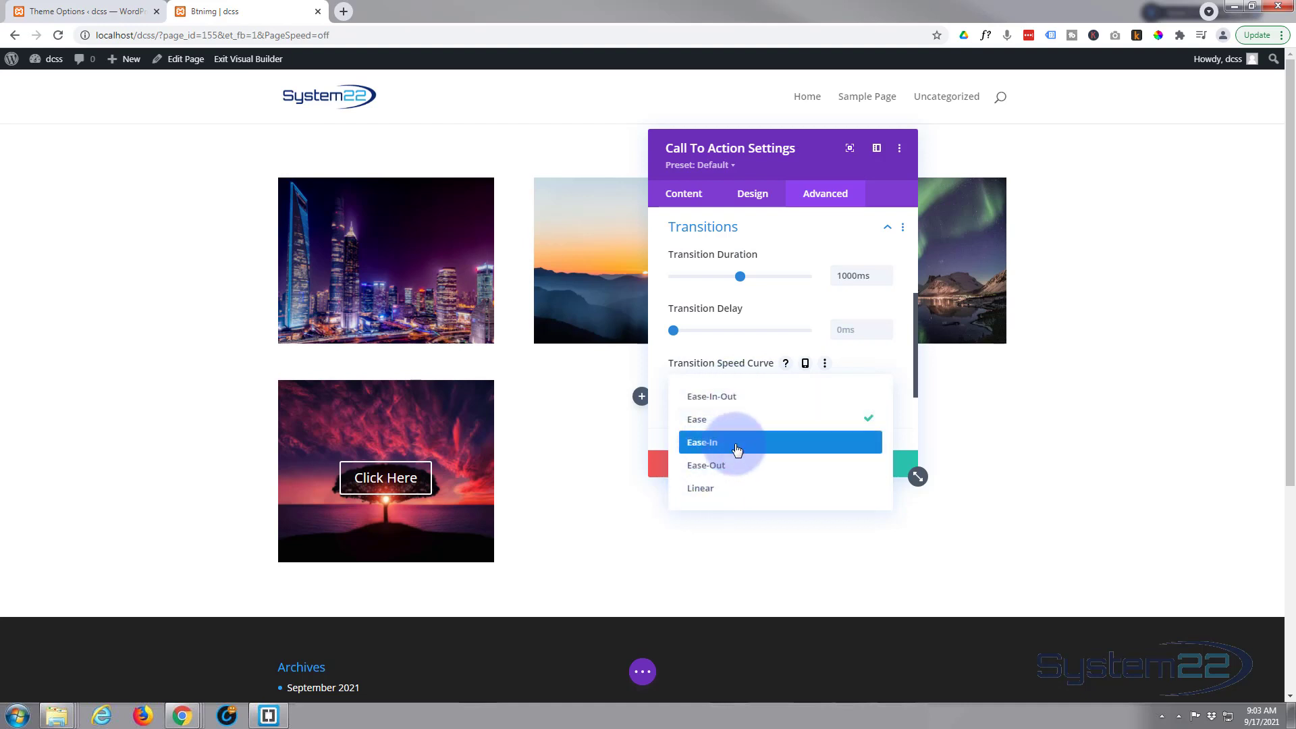
{"action": "left_click", "coordinate": [702, 400]}
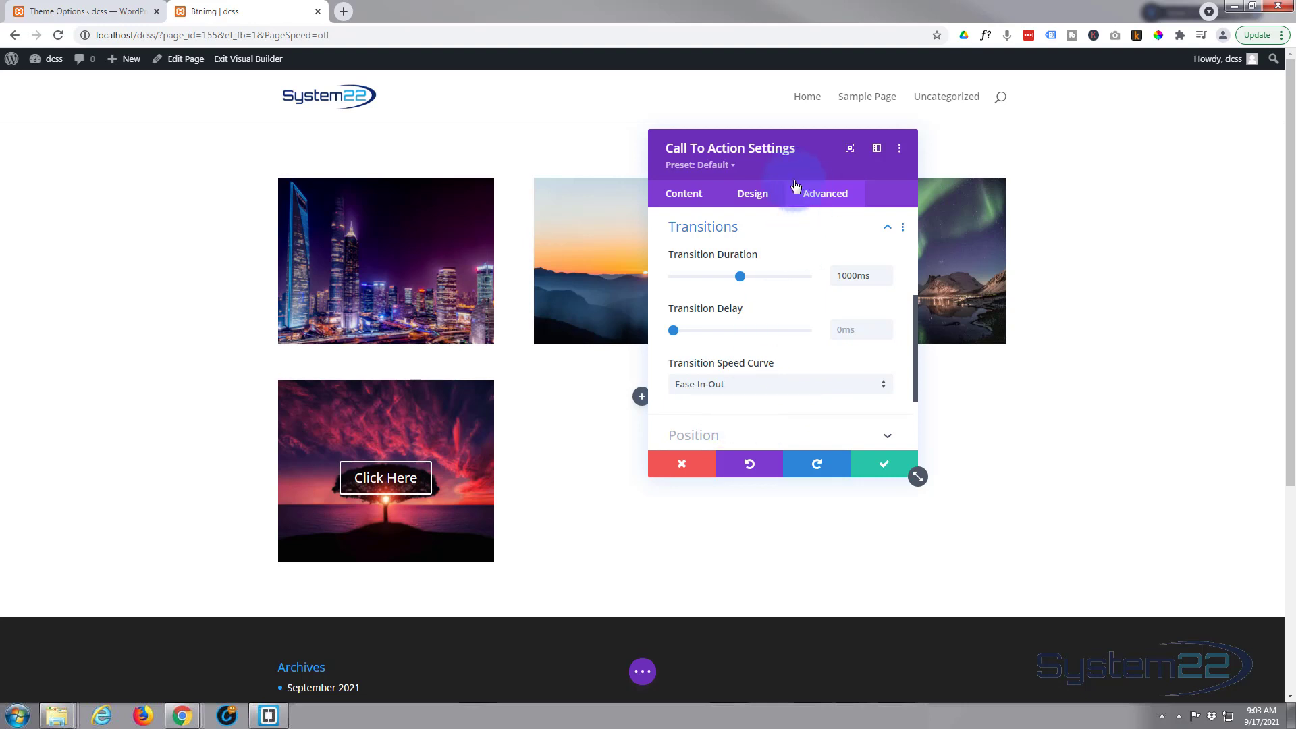
Step: Enable custom button styles and give the button a semi-transparent blue background of rgba(12,113,195,0.47)
{"action": "left_click", "coordinate": [758, 201]}
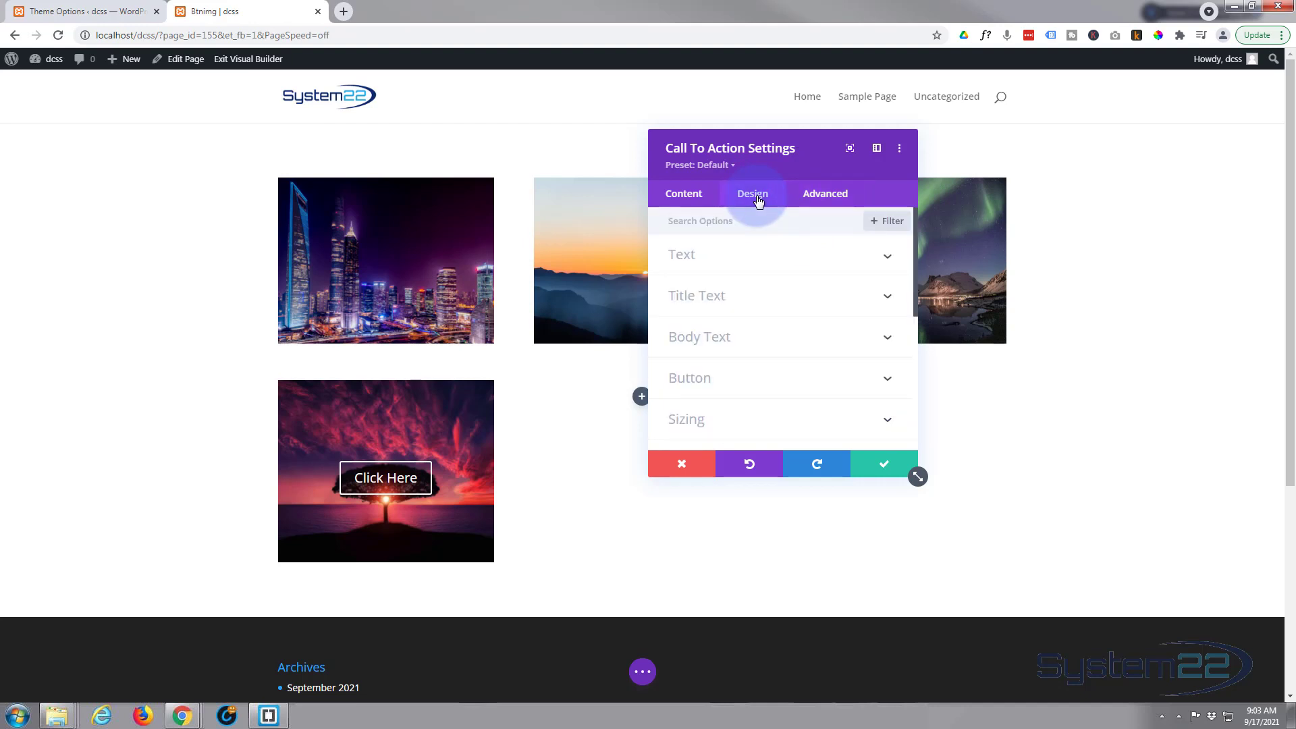
{"action": "scroll", "coordinate": [785, 295], "scroll_direction": "down", "scroll_amount": 2}
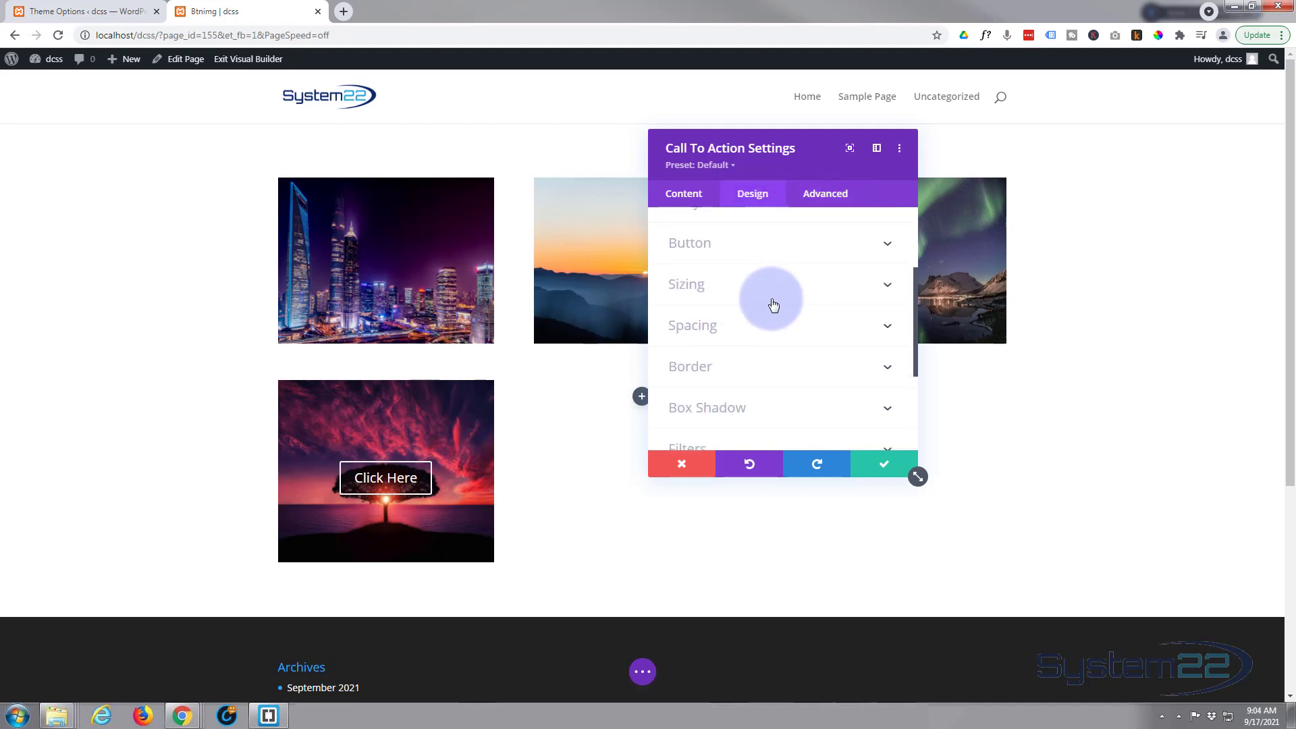
{"action": "left_click", "coordinate": [741, 248]}
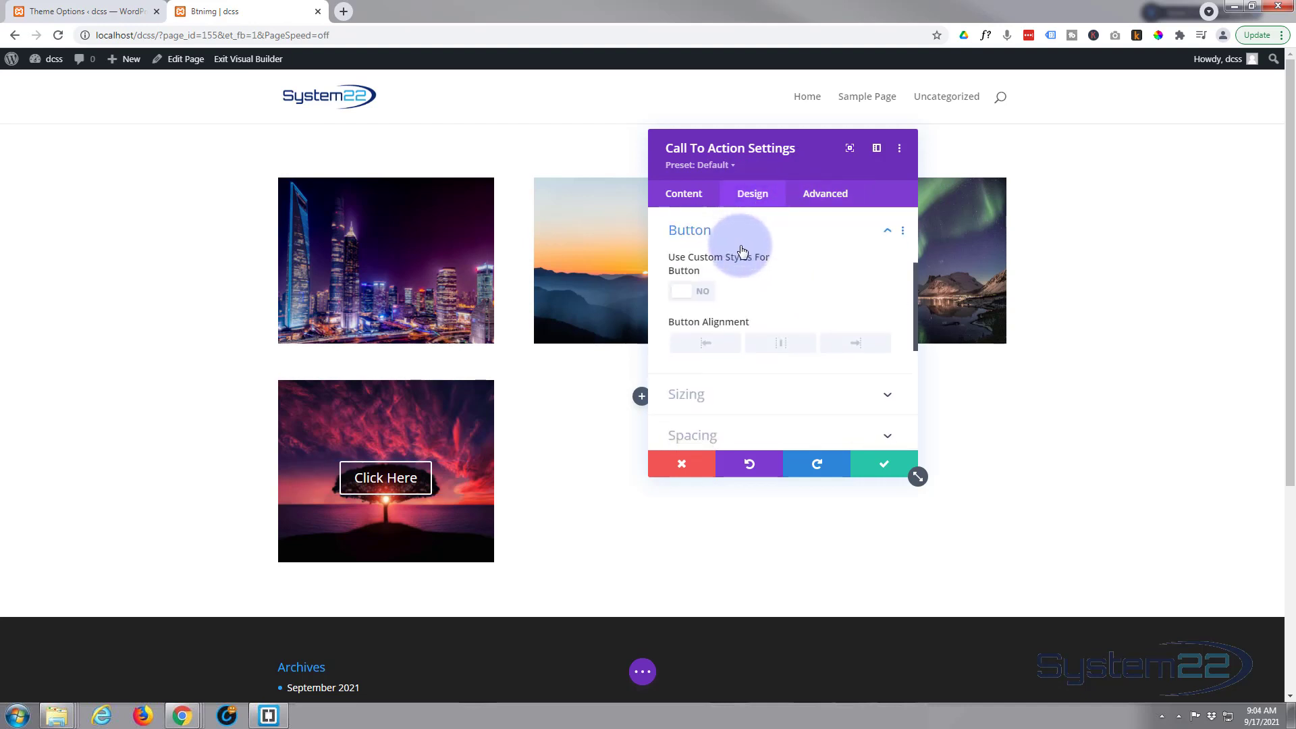
{"action": "left_click", "coordinate": [705, 298]}
{"action": "scroll", "coordinate": [773, 289], "scroll_direction": "down", "scroll_amount": 1}
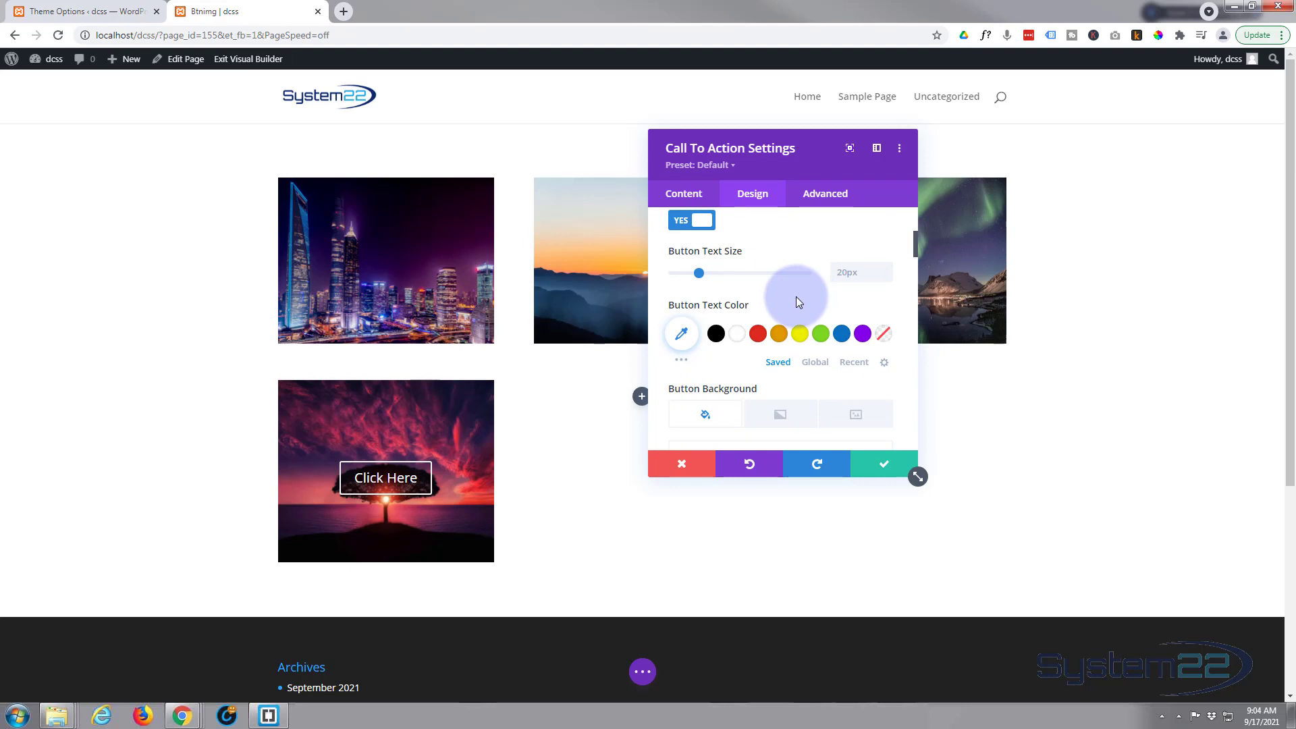
{"action": "scroll", "coordinate": [796, 301], "scroll_direction": "down", "scroll_amount": 1}
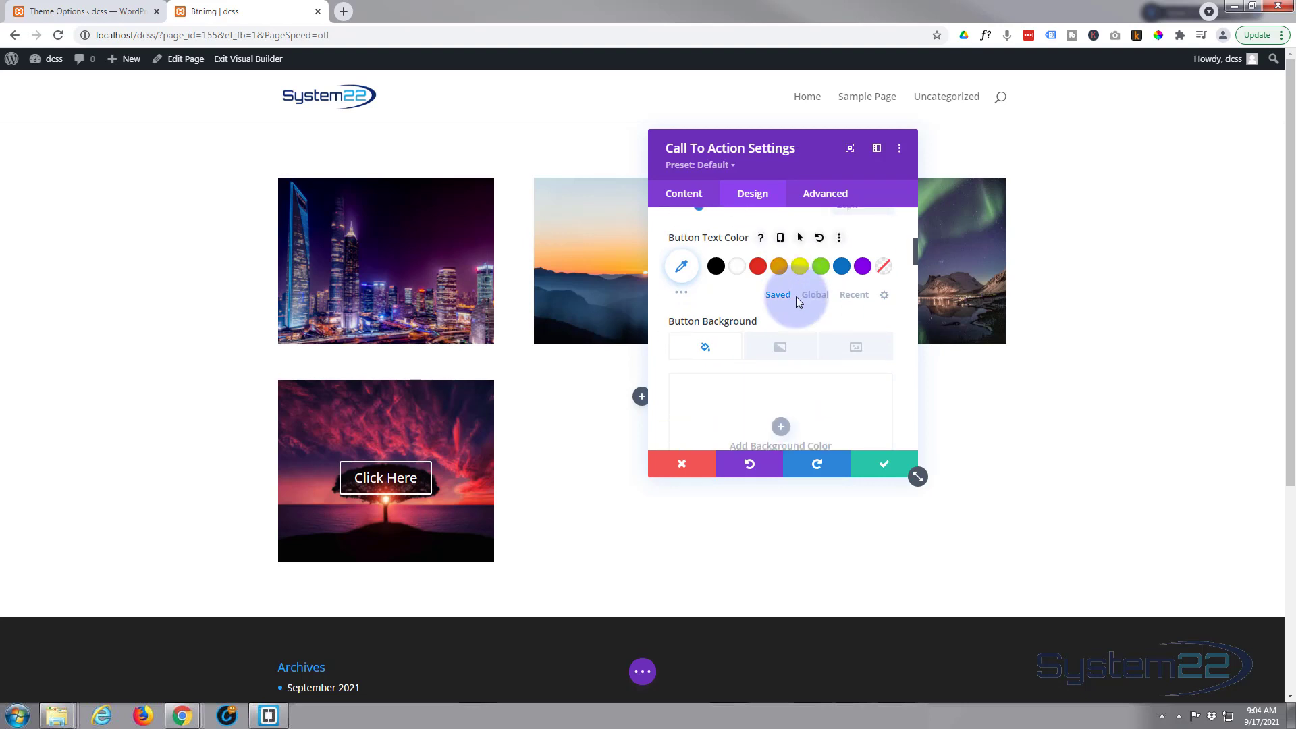
{"action": "scroll", "coordinate": [796, 297], "scroll_direction": "down", "scroll_amount": 1}
{"action": "left_click", "coordinate": [785, 382]}
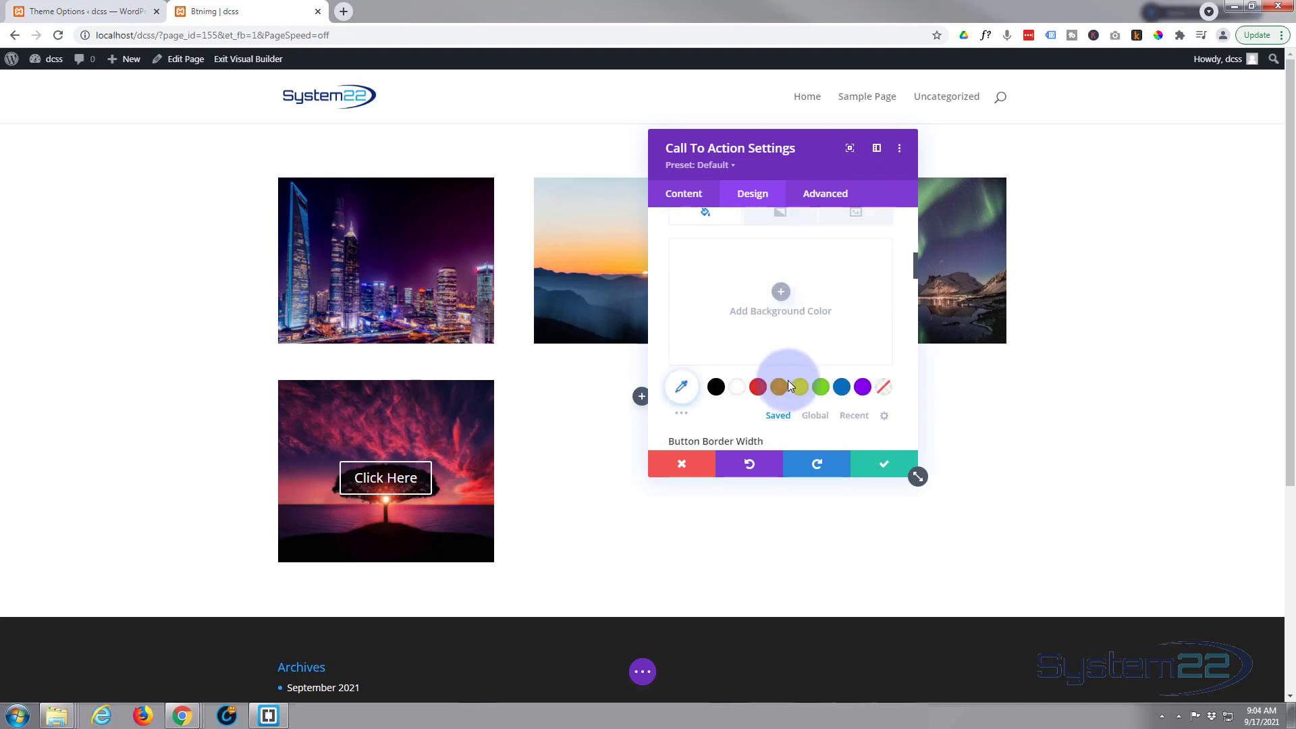
{"action": "left_click", "coordinate": [843, 392]}
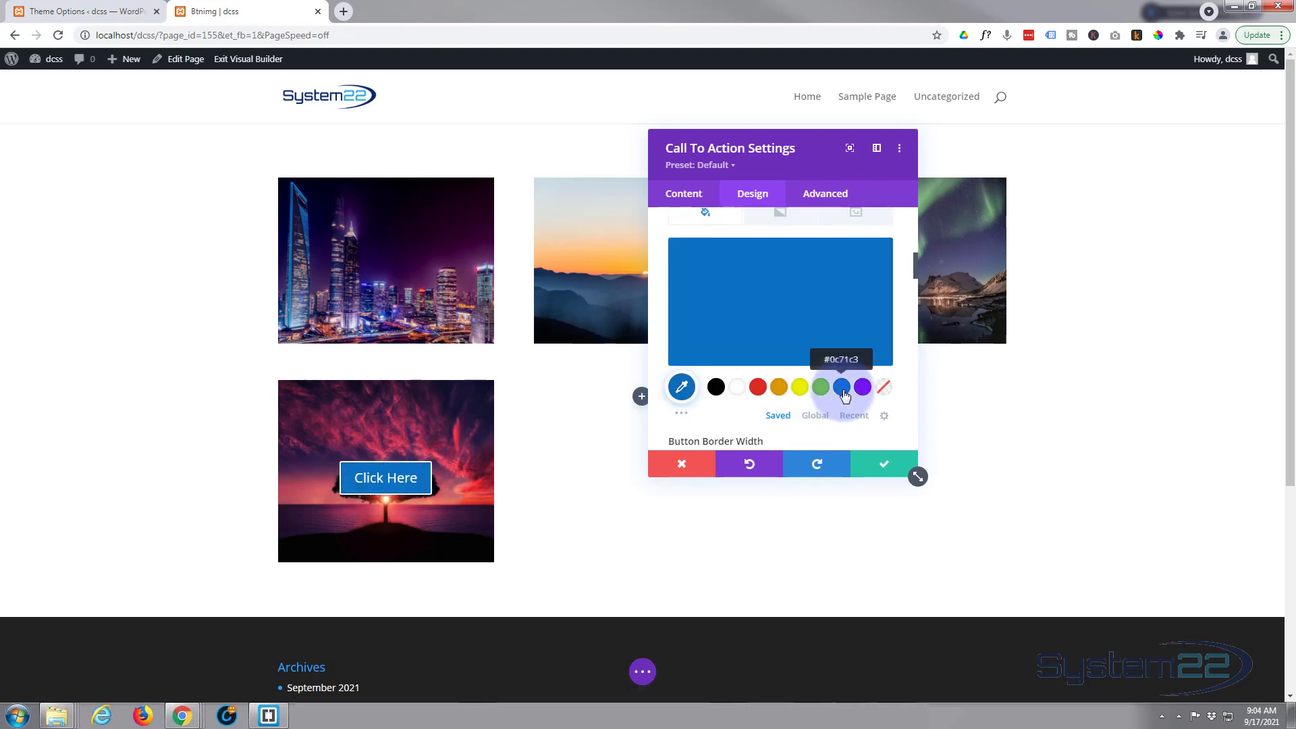
{"action": "left_click", "coordinate": [793, 299]}
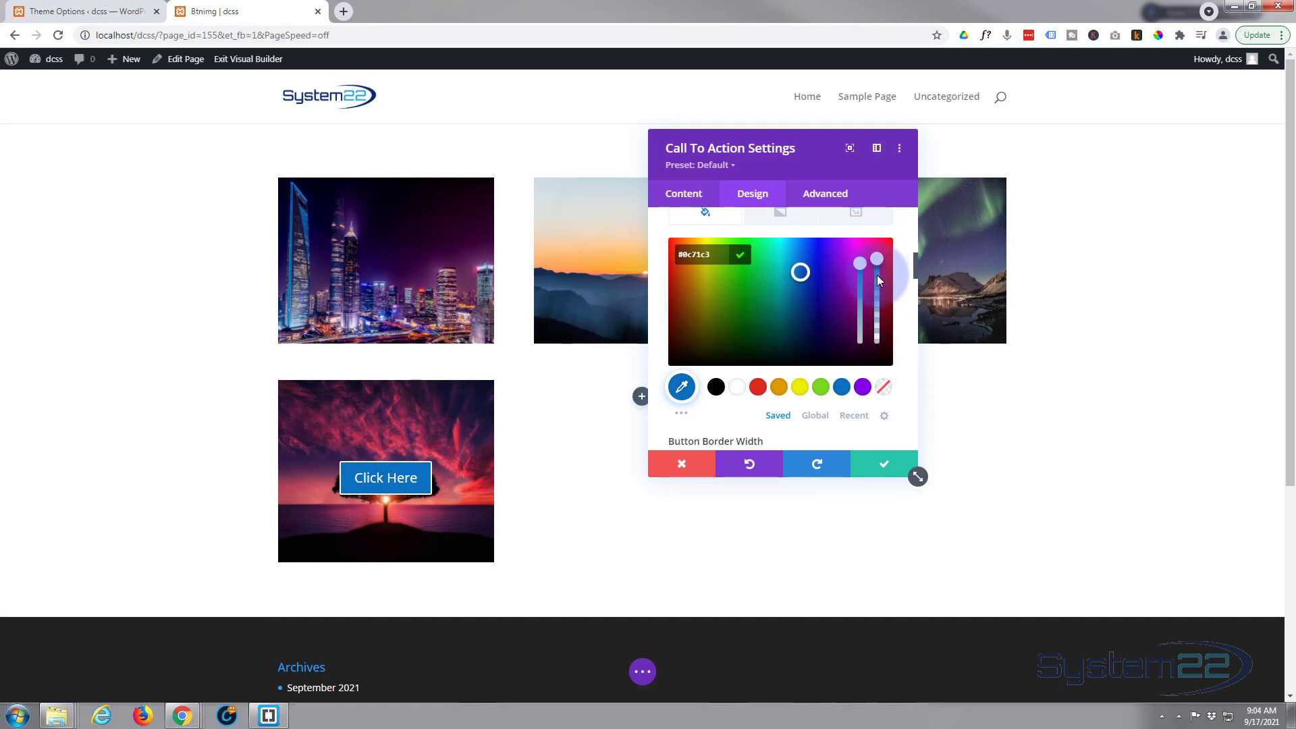
{"action": "left_click_drag", "start_coordinate": [878, 299], "coordinate": [879, 319]}
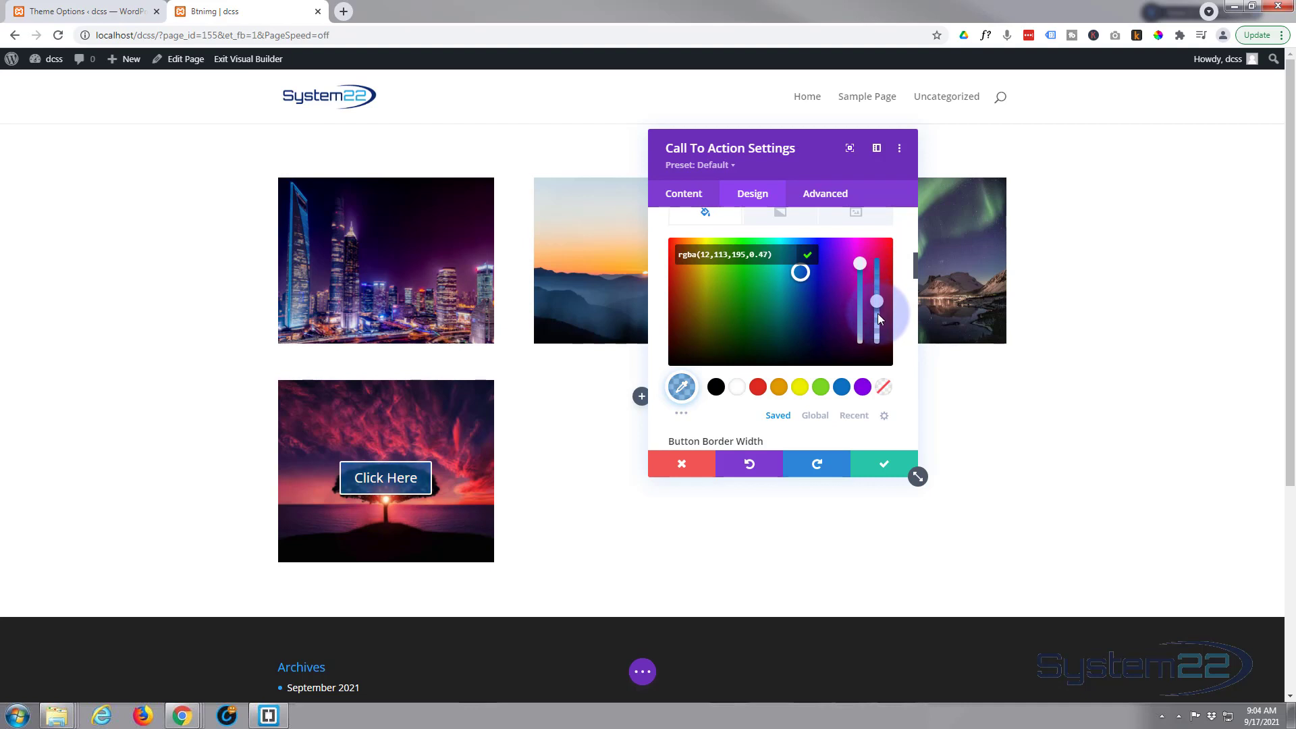
Step: Set the button border width to 0px and enable its hover option
{"action": "scroll", "coordinate": [807, 329], "scroll_direction": "down", "scroll_amount": 2}
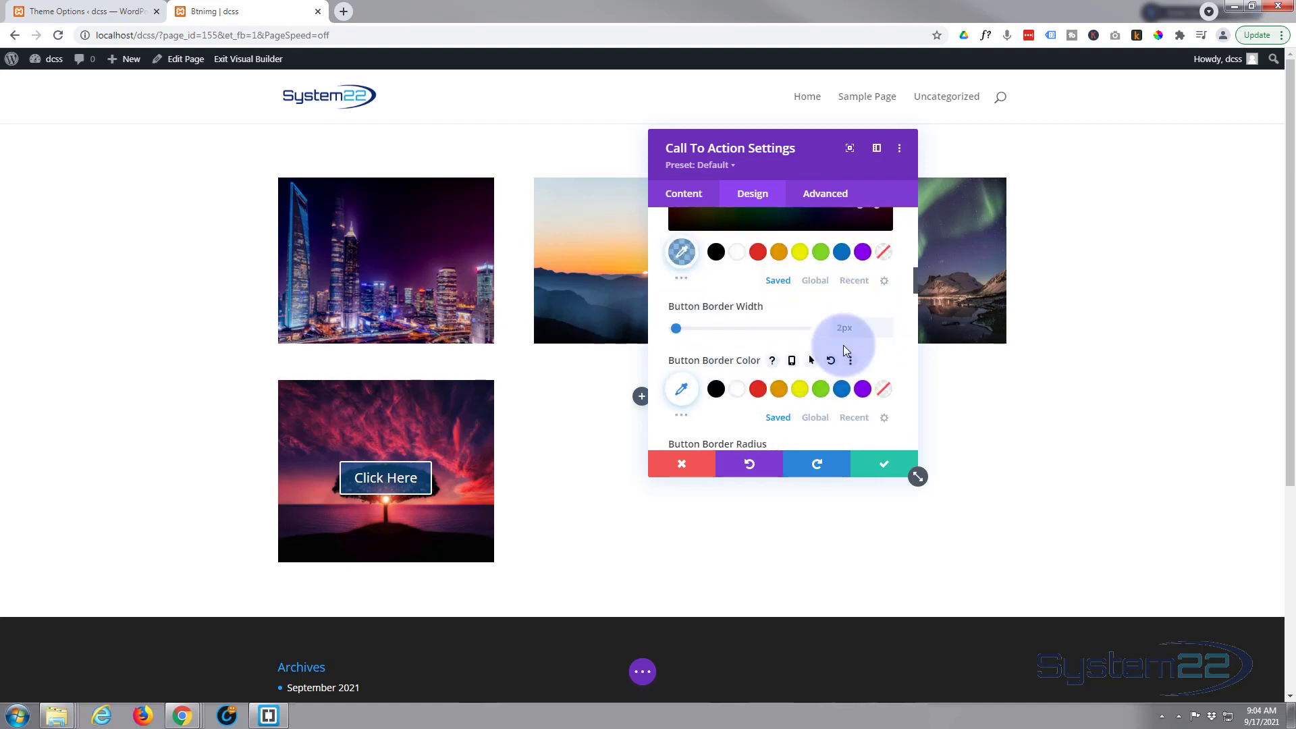
{"action": "double_click", "coordinate": [882, 330]}
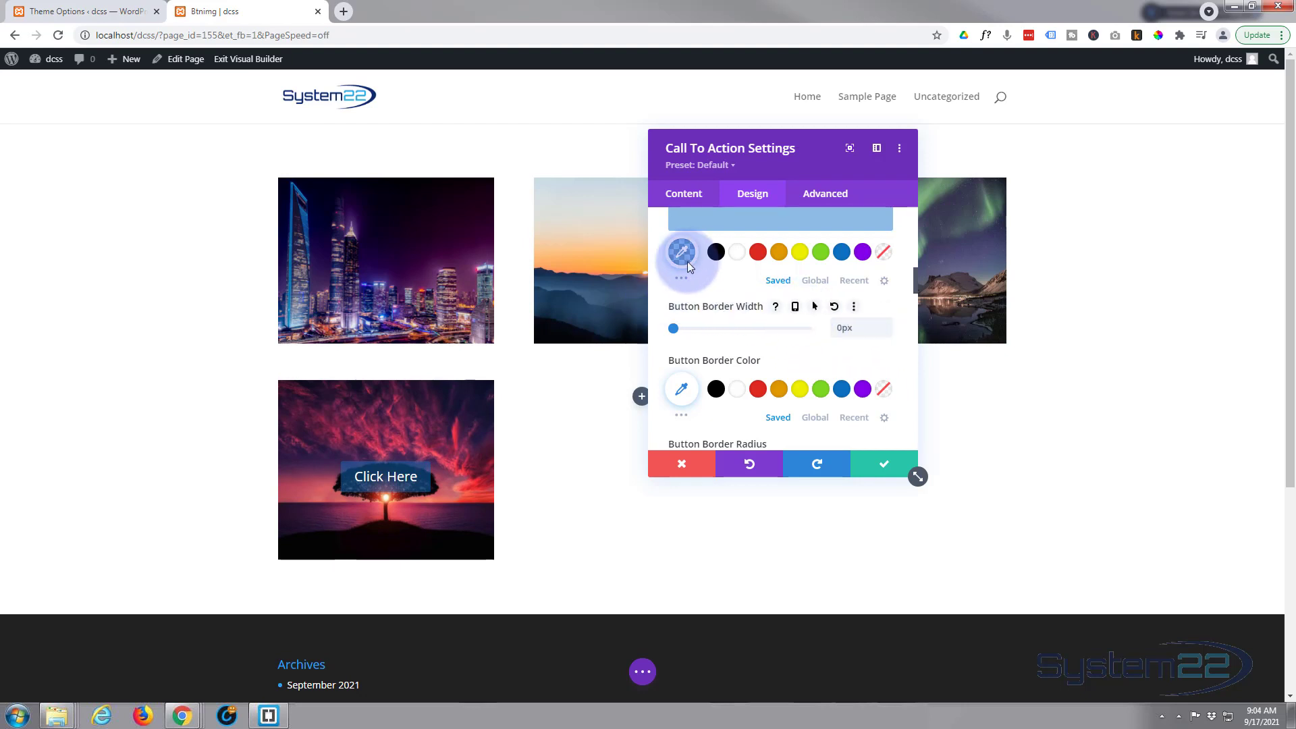
{"action": "left_click", "coordinate": [815, 308]}
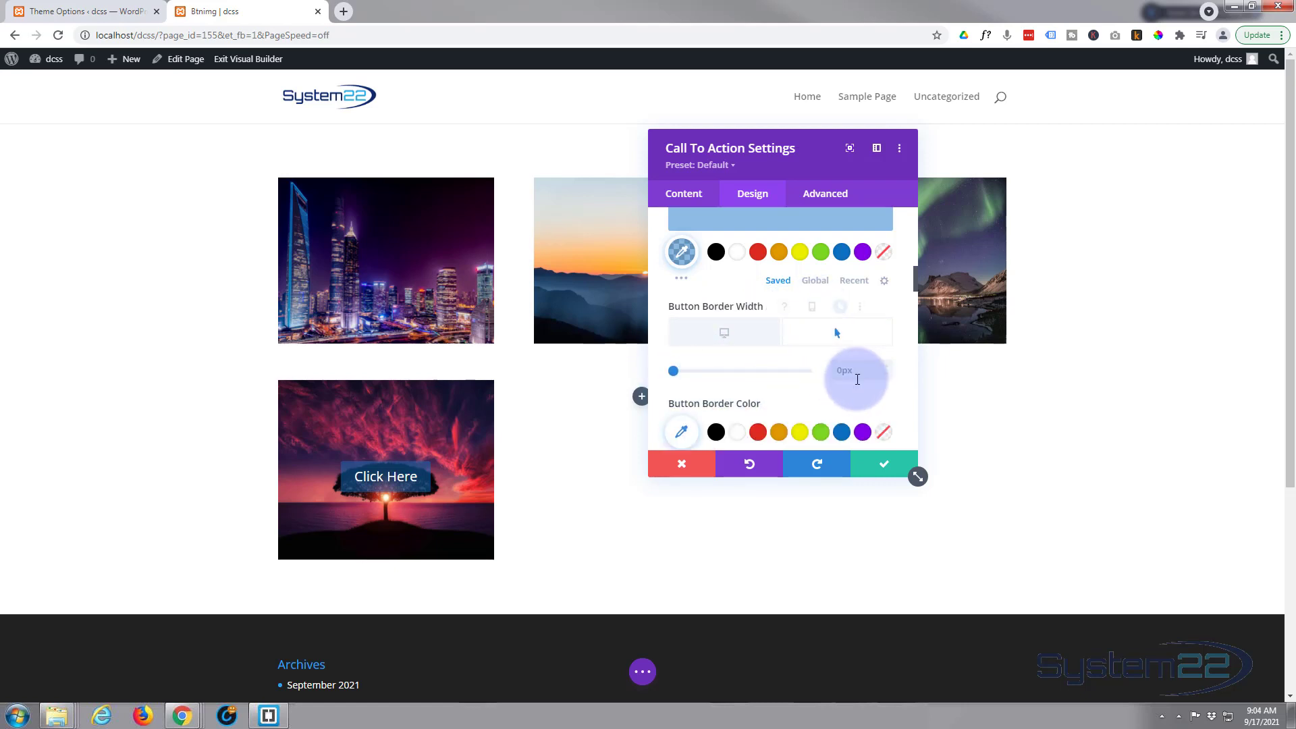
{"action": "left_click", "coordinate": [853, 378]}
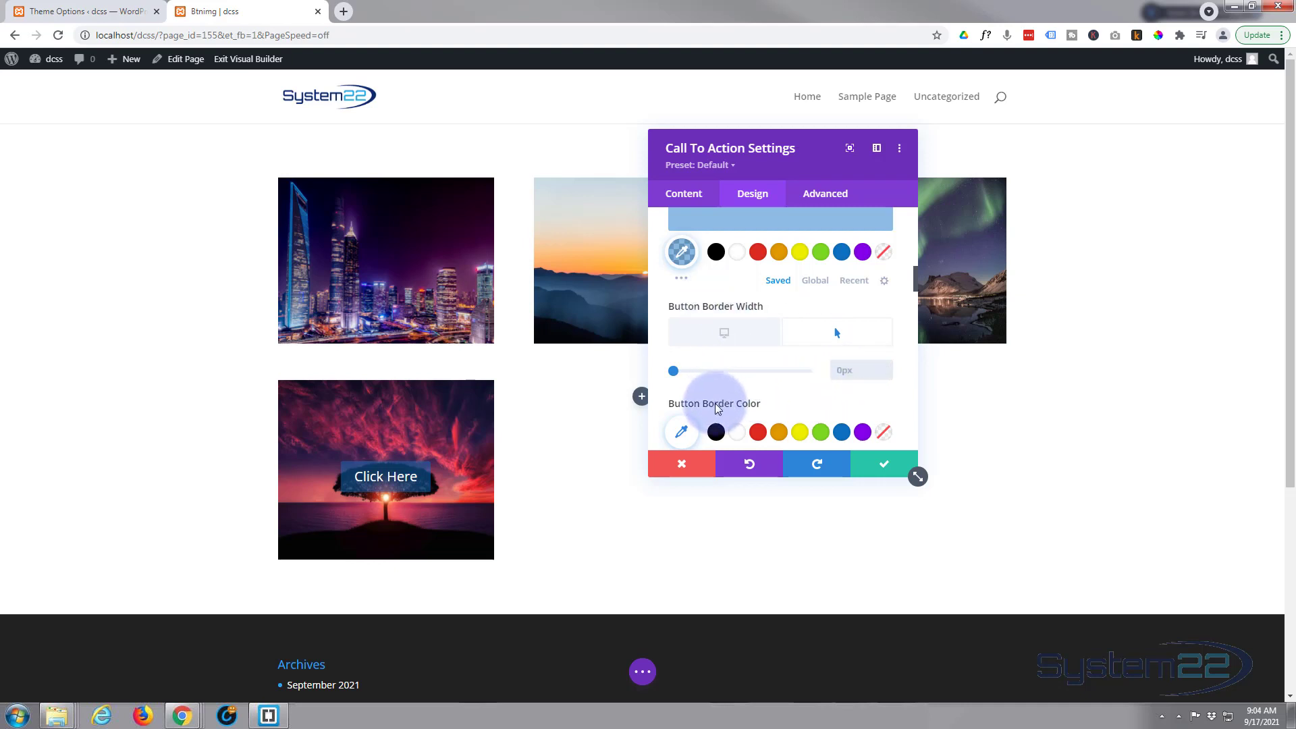
Step: Compare the button's desktop and hover states in the border width option, and save the module settings
{"action": "left_click", "coordinate": [712, 343]}
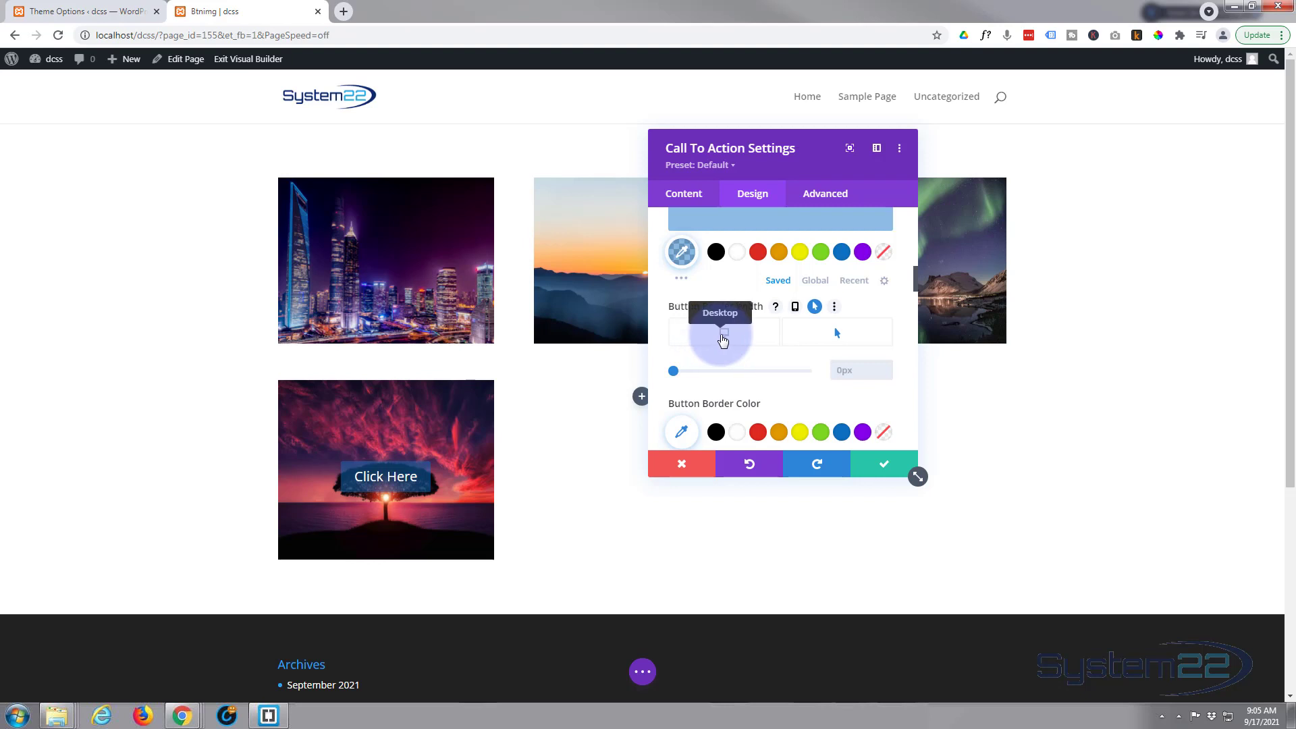
{"action": "left_click", "coordinate": [722, 341]}
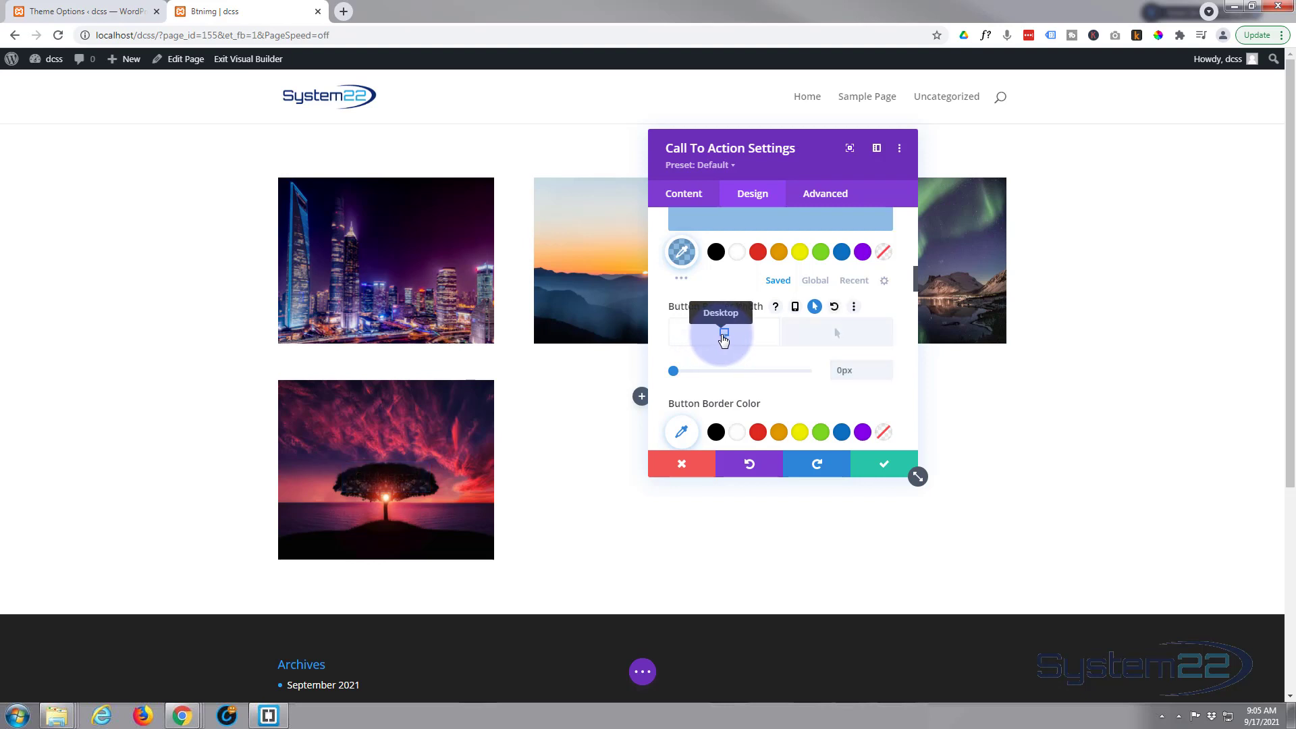
{"action": "left_click", "coordinate": [766, 345]}
{"action": "left_click", "coordinate": [840, 343]}
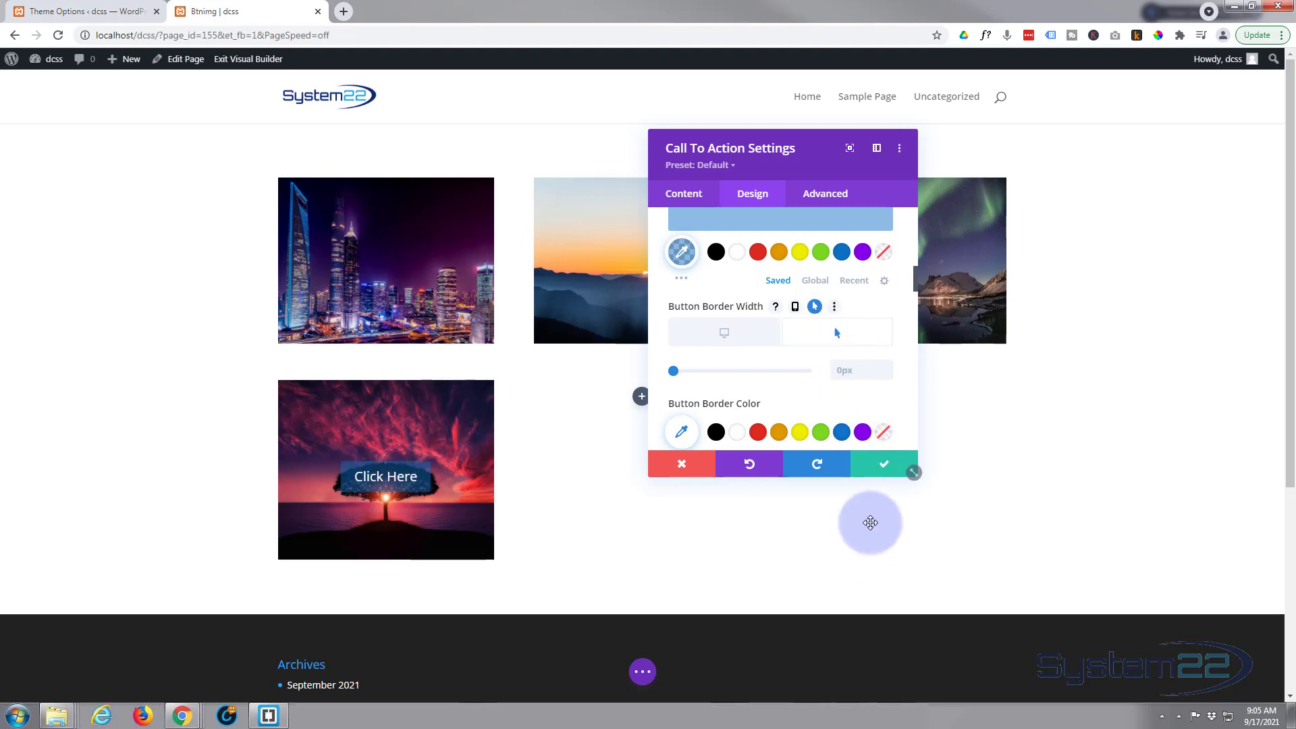
{"action": "left_click", "coordinate": [882, 475]}
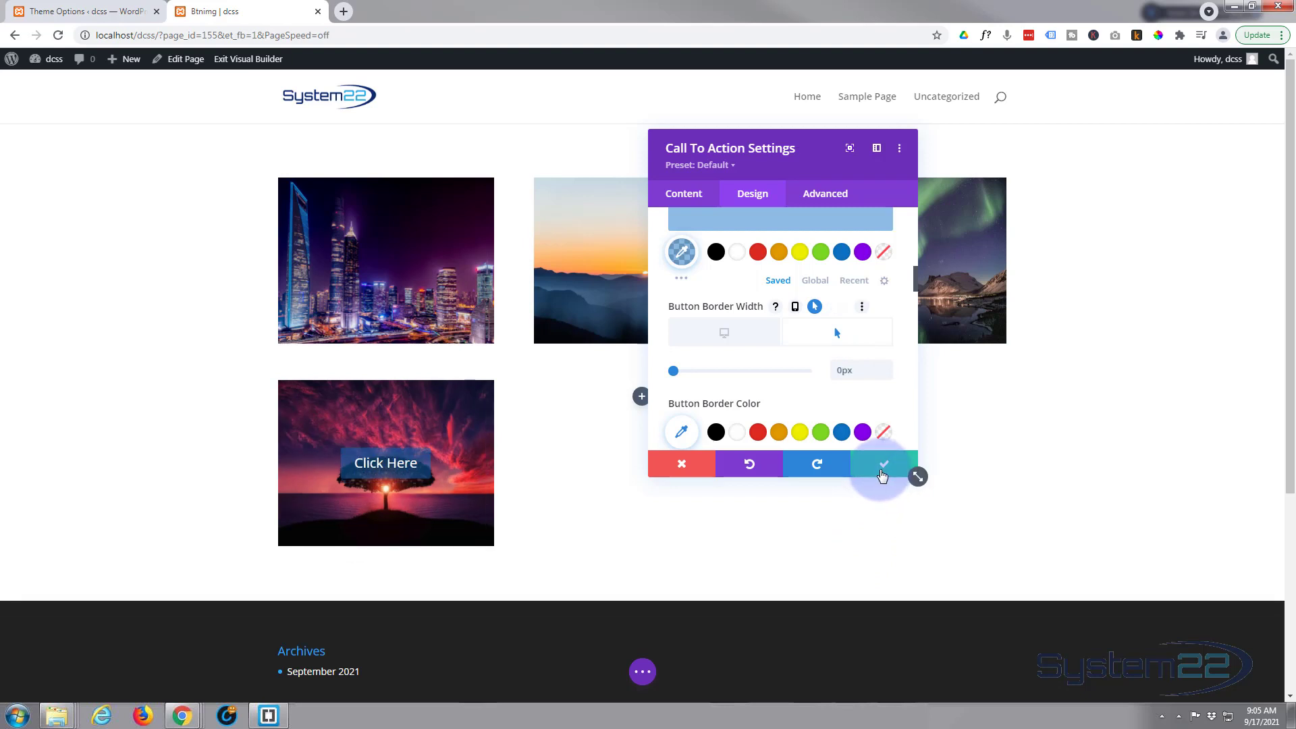
Step: Duplicate the Call To Action module in the first column and move the copy into the second column
{"action": "mouse_move", "coordinate": [370, 428]}
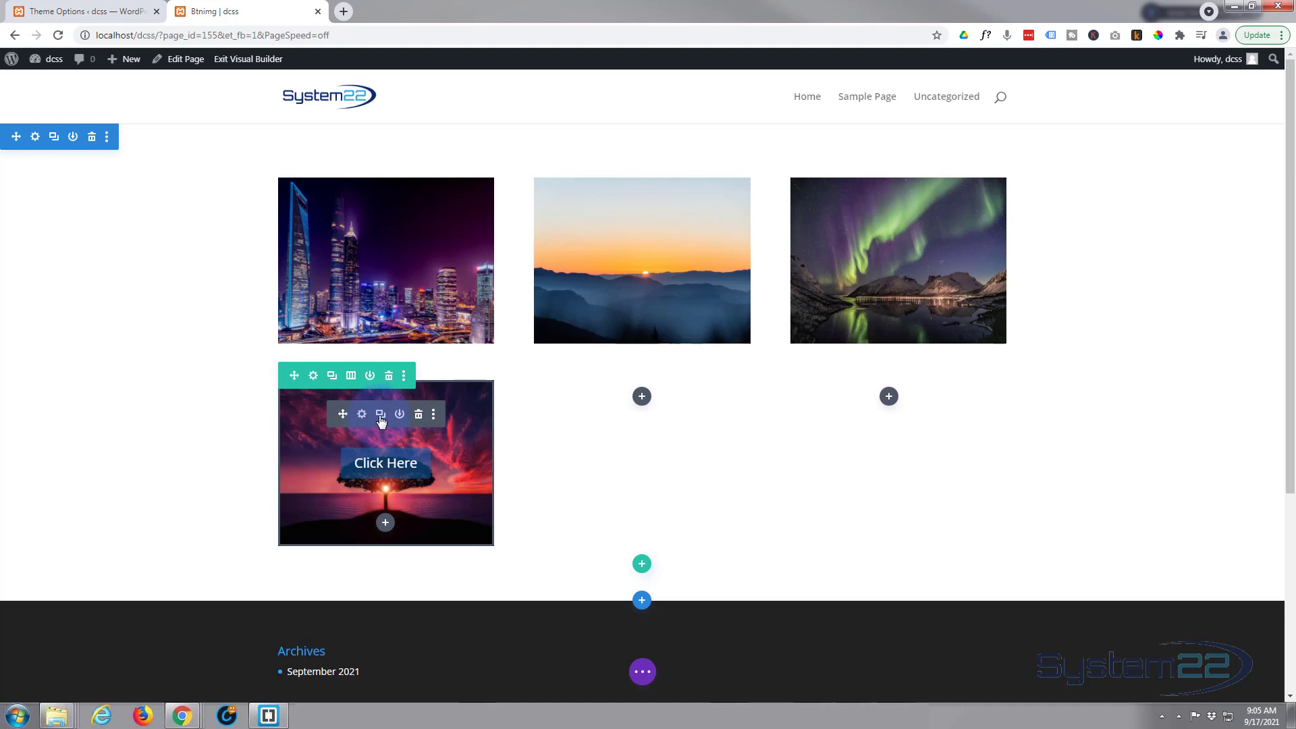
{"action": "left_click", "coordinate": [381, 420]}
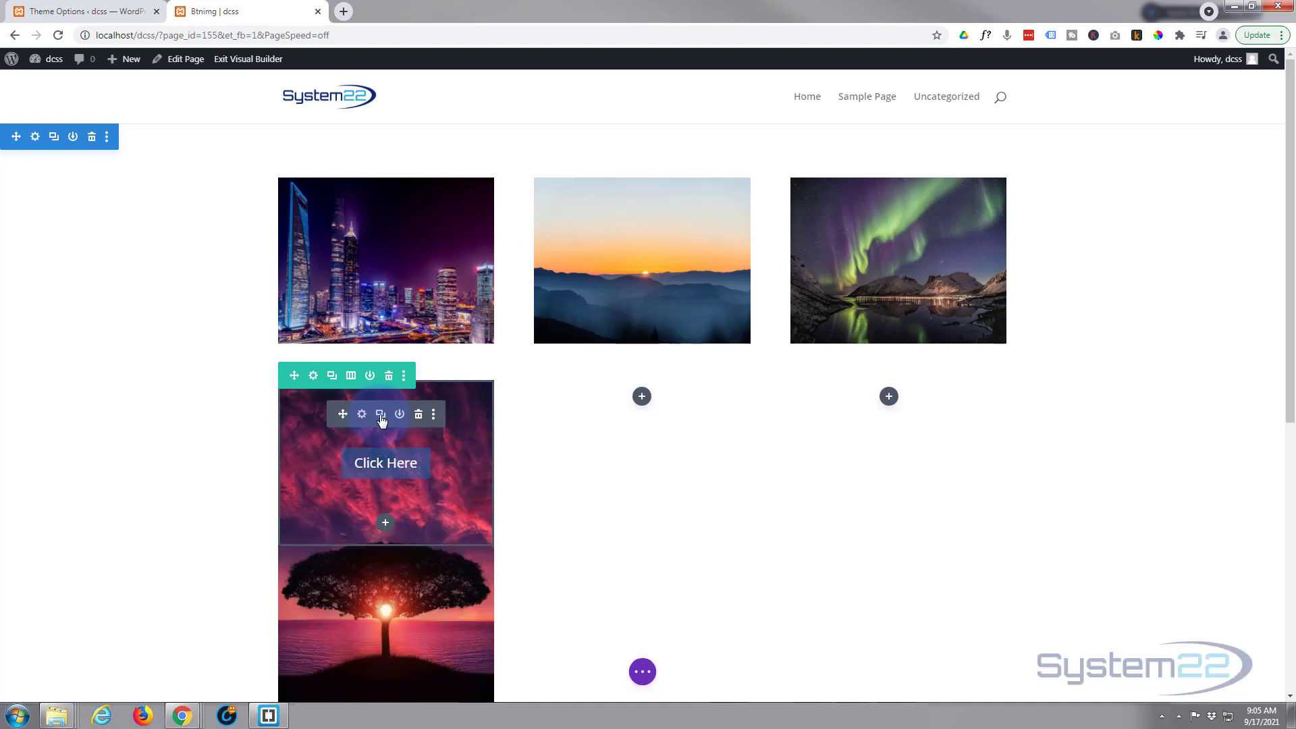
{"action": "left_click_drag", "start_coordinate": [343, 414], "coordinate": [625, 393]}
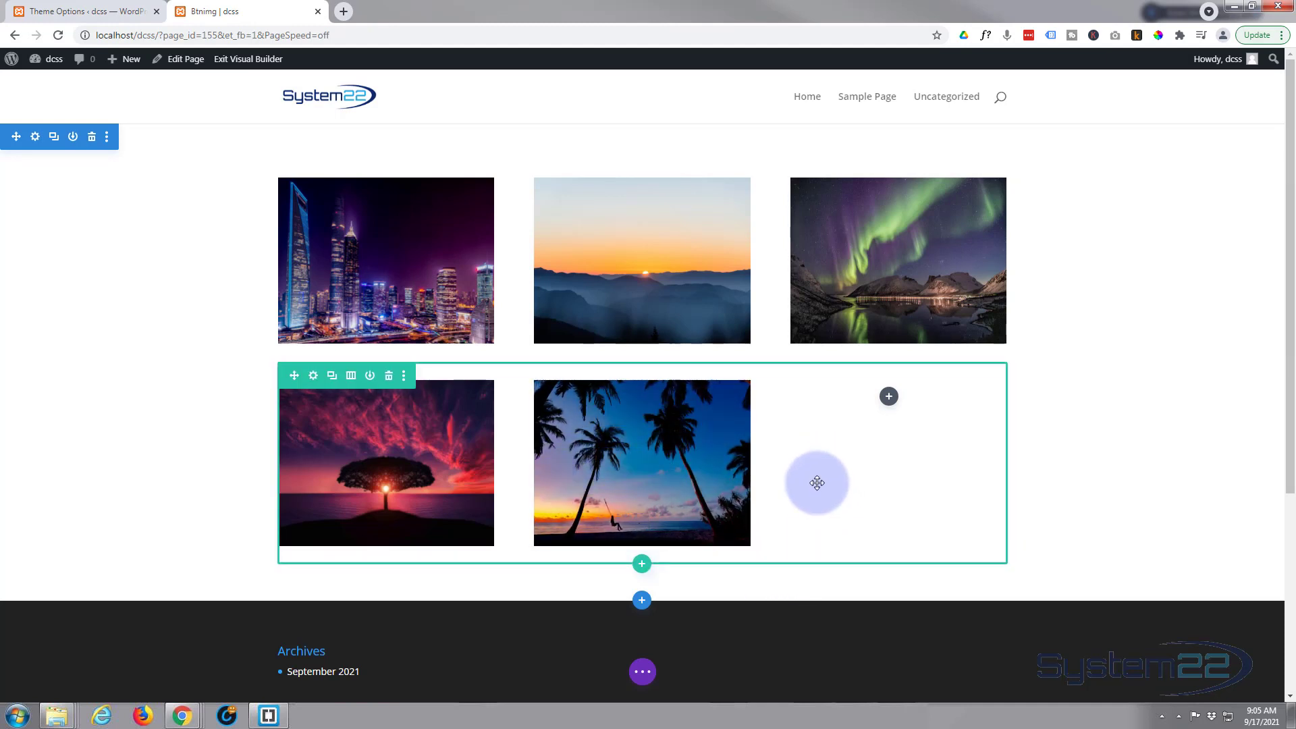
Step: Duplicate the Call To Action module in the second column of the lower row and move the copy into the third column
{"action": "mouse_move", "coordinate": [637, 416]}
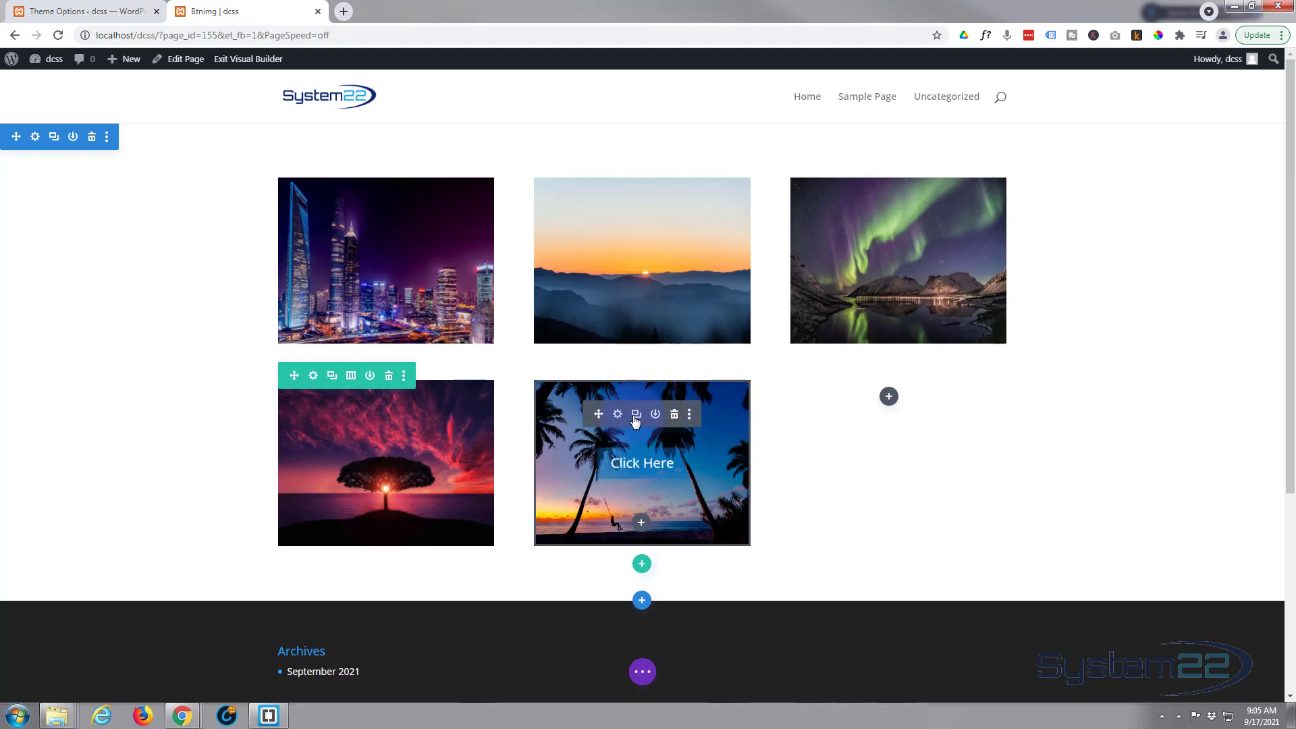
{"action": "left_click", "coordinate": [636, 415]}
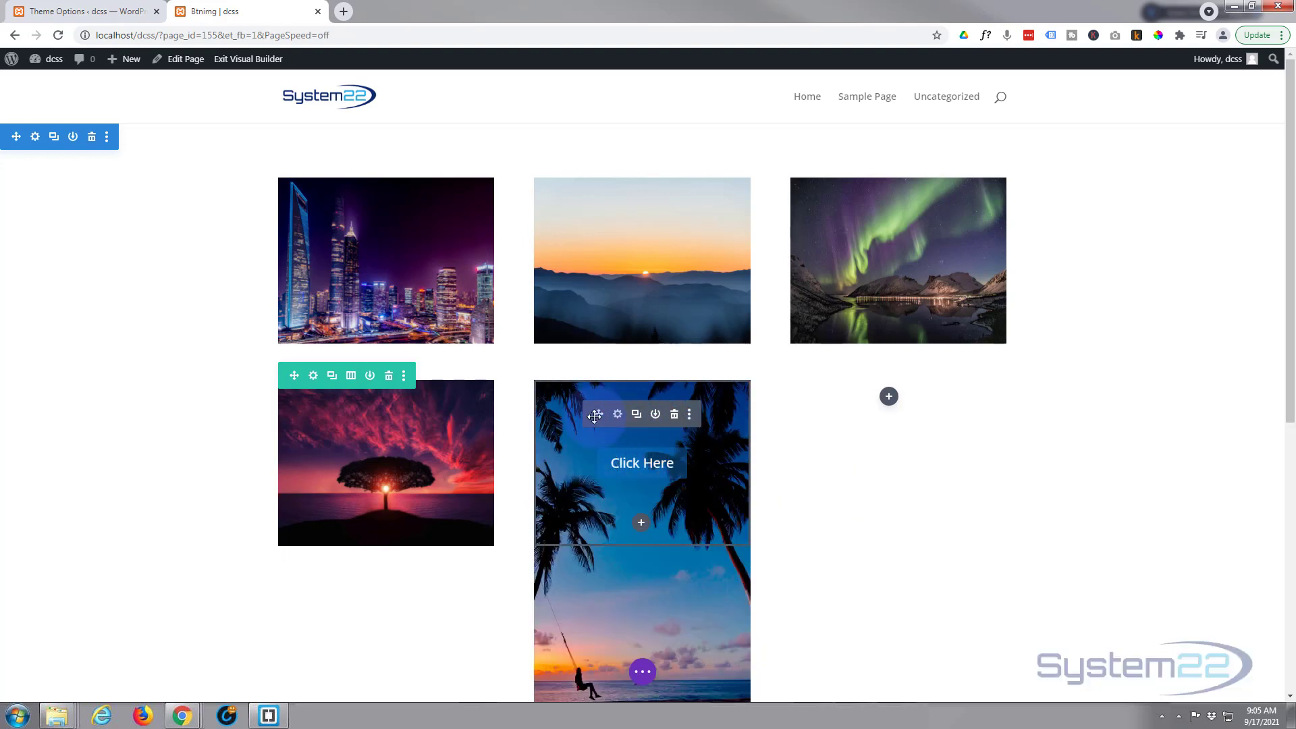
{"action": "left_click", "coordinate": [836, 397]}
{"action": "left_click_drag", "start_coordinate": [836, 397], "coordinate": [885, 400]}
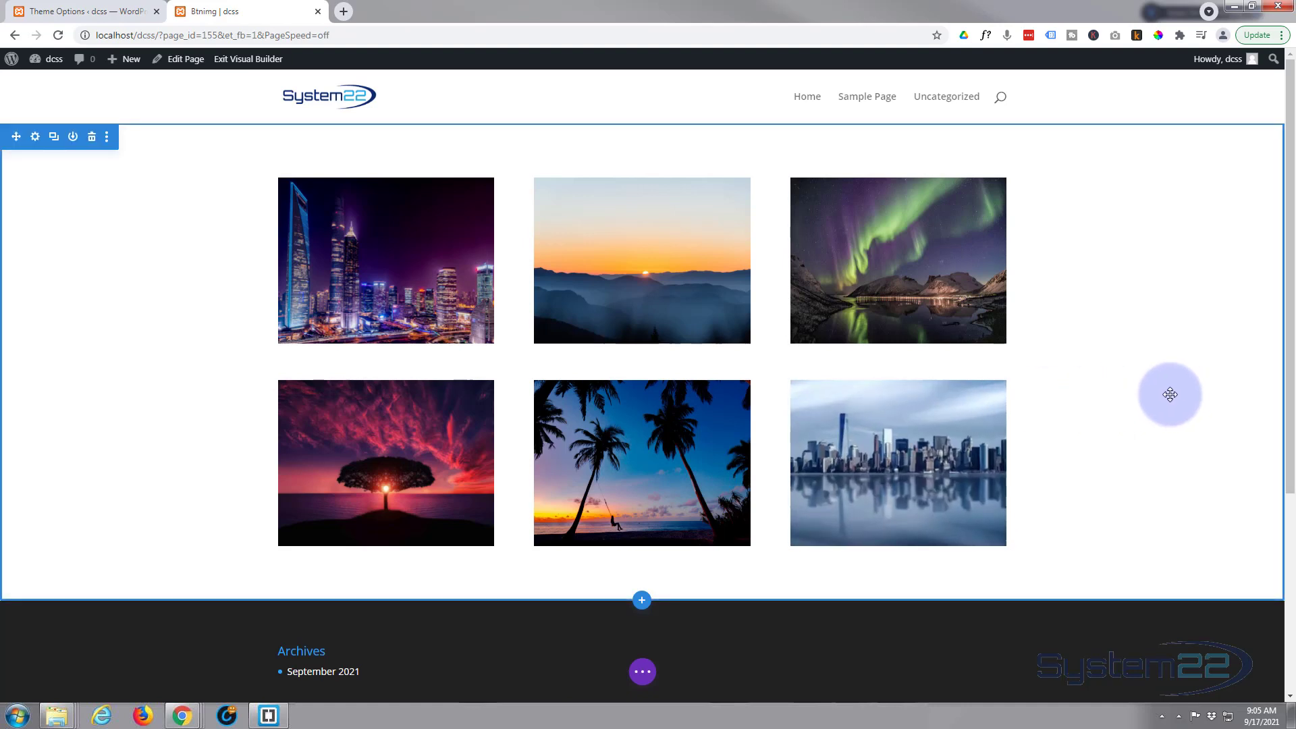
Step: Review the link options in the third column's Call To Action module and save its settings
{"action": "mouse_move", "coordinate": [963, 493]}
{"action": "left_click", "coordinate": [875, 415]}
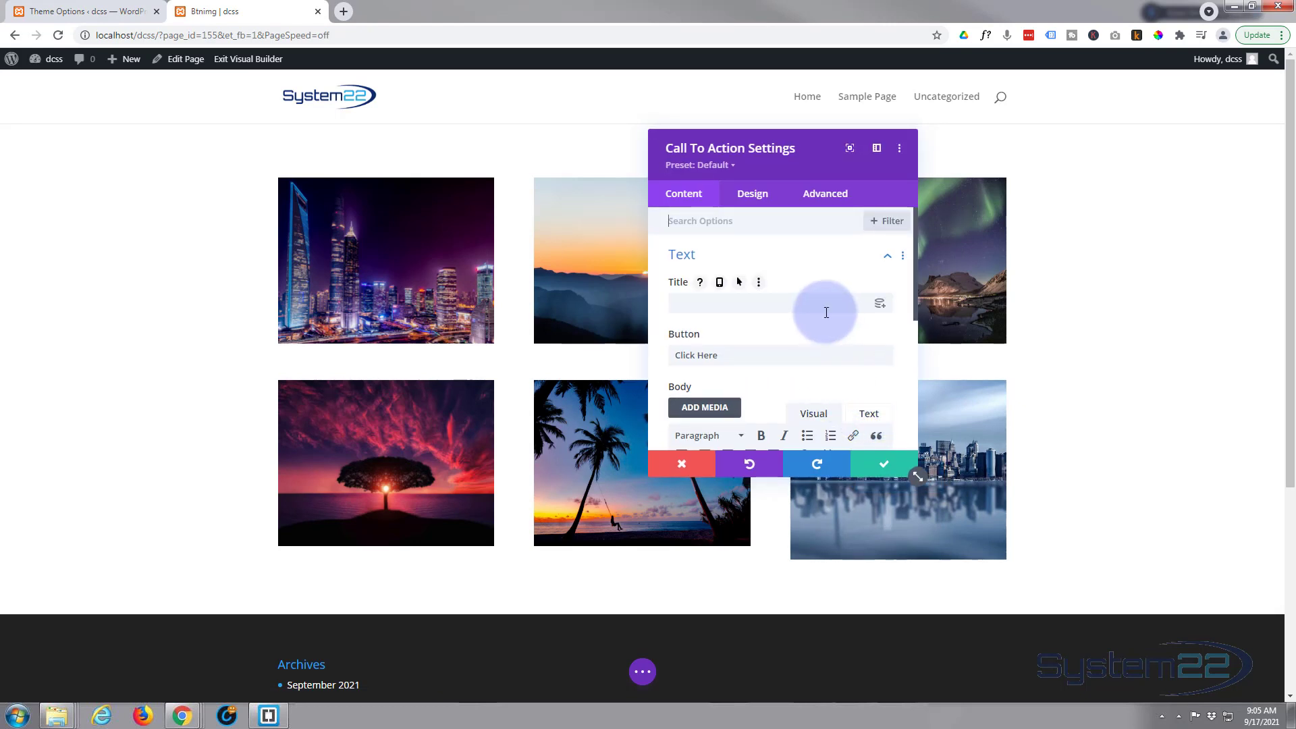
{"action": "scroll", "coordinate": [824, 312], "scroll_direction": "down", "scroll_amount": 3}
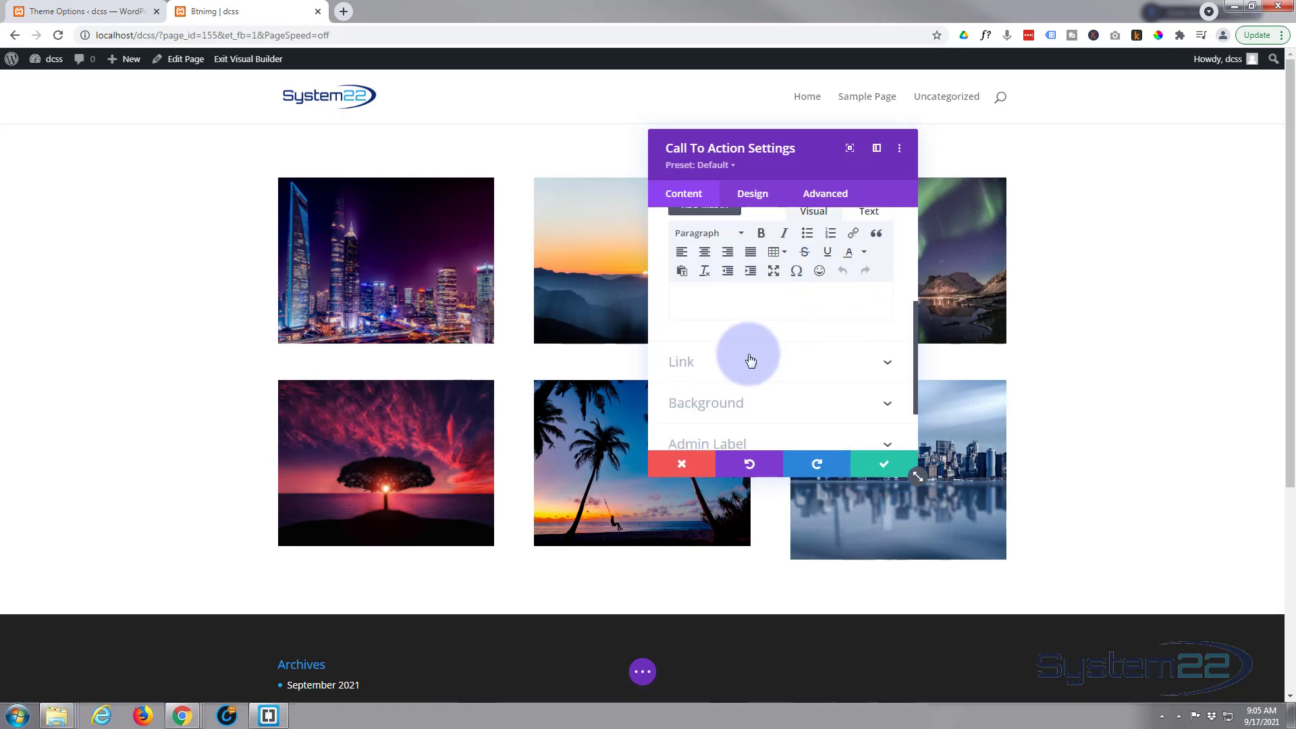
{"action": "left_click", "coordinate": [751, 361]}
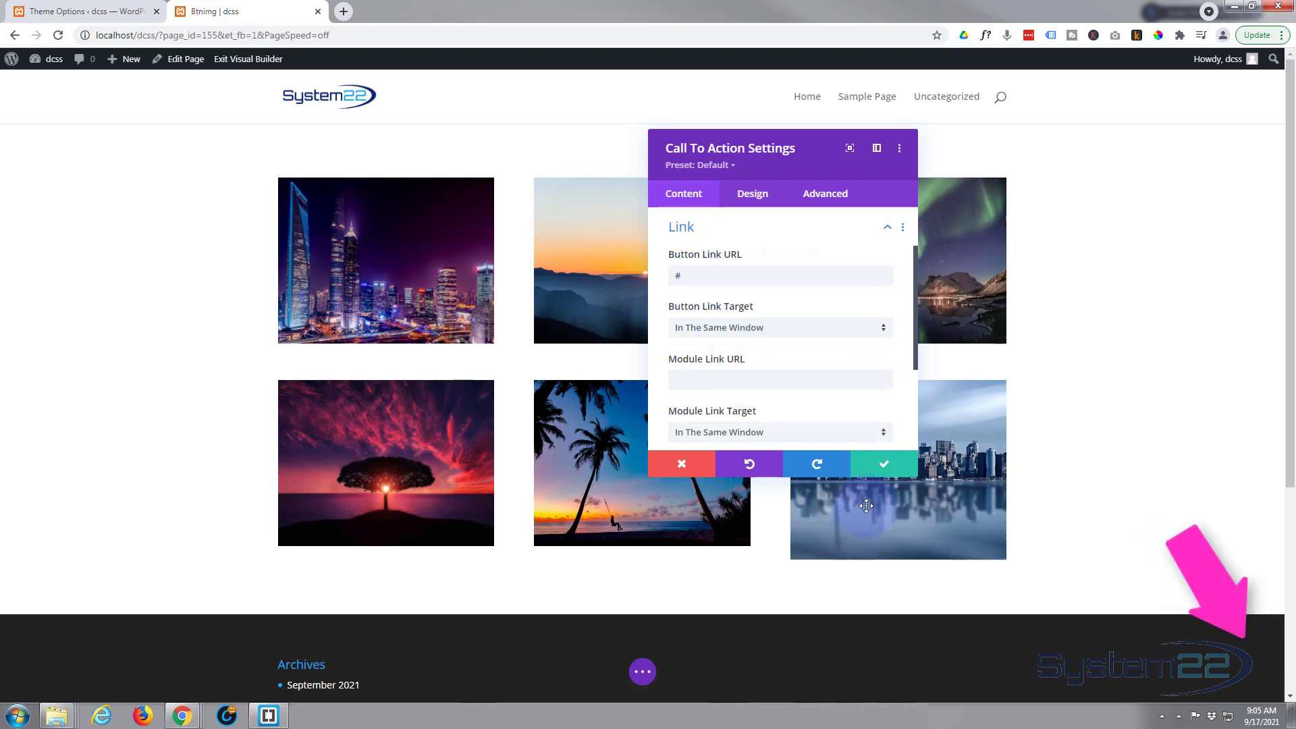
{"action": "left_click", "coordinate": [880, 471]}
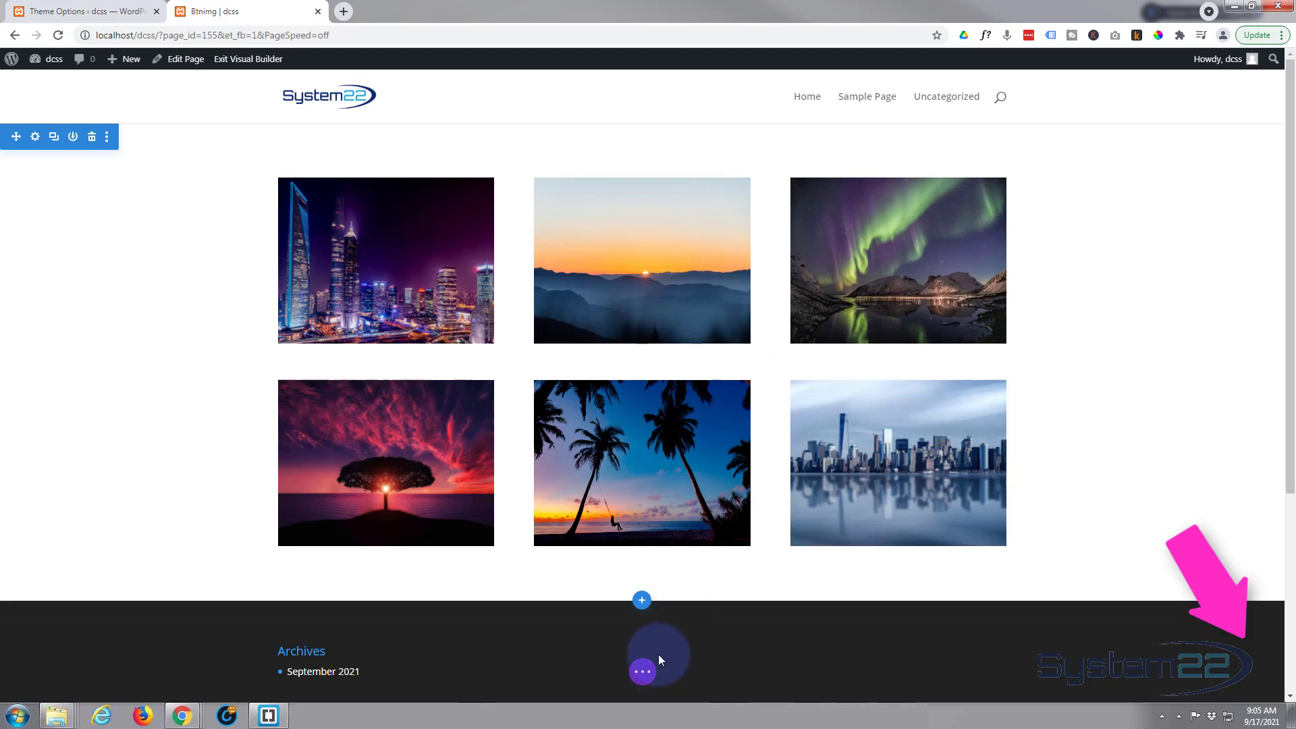
Step: Save the page as a draft and exit the Visual Builder
{"action": "left_click", "coordinate": [643, 671]}
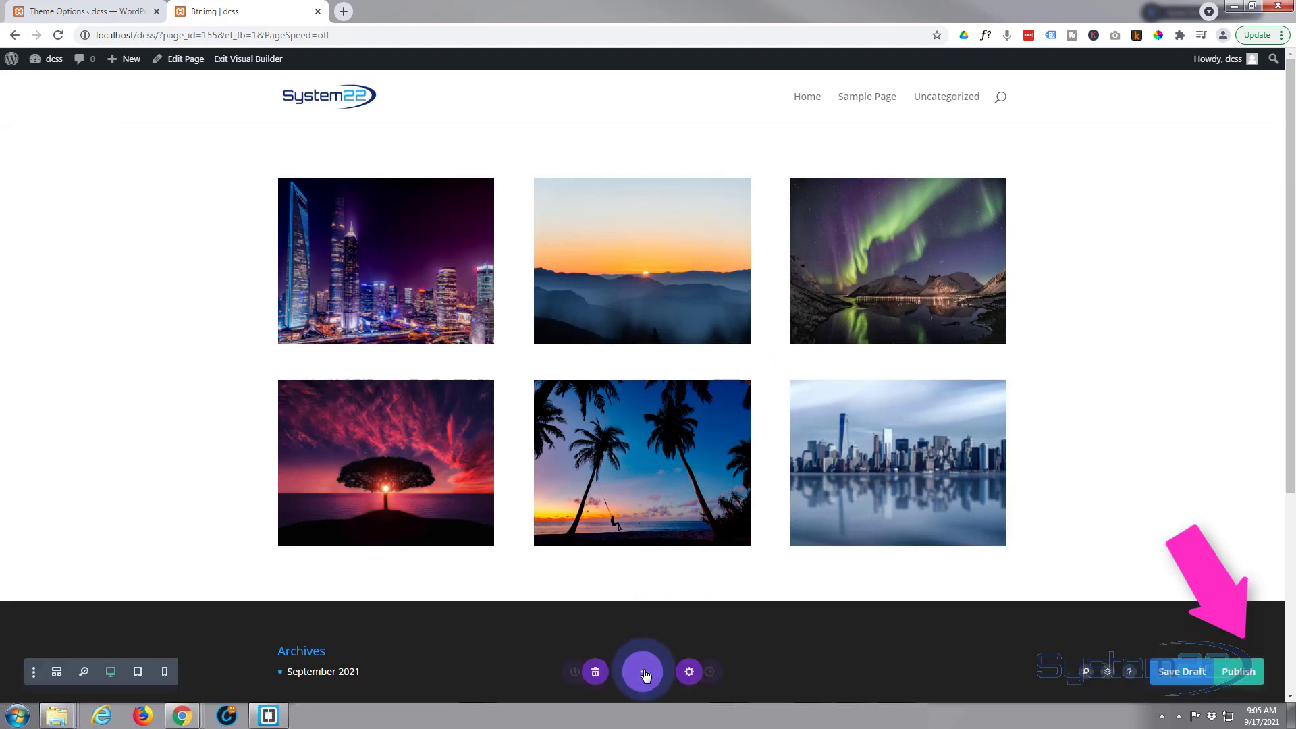
{"action": "left_click", "coordinate": [1176, 672]}
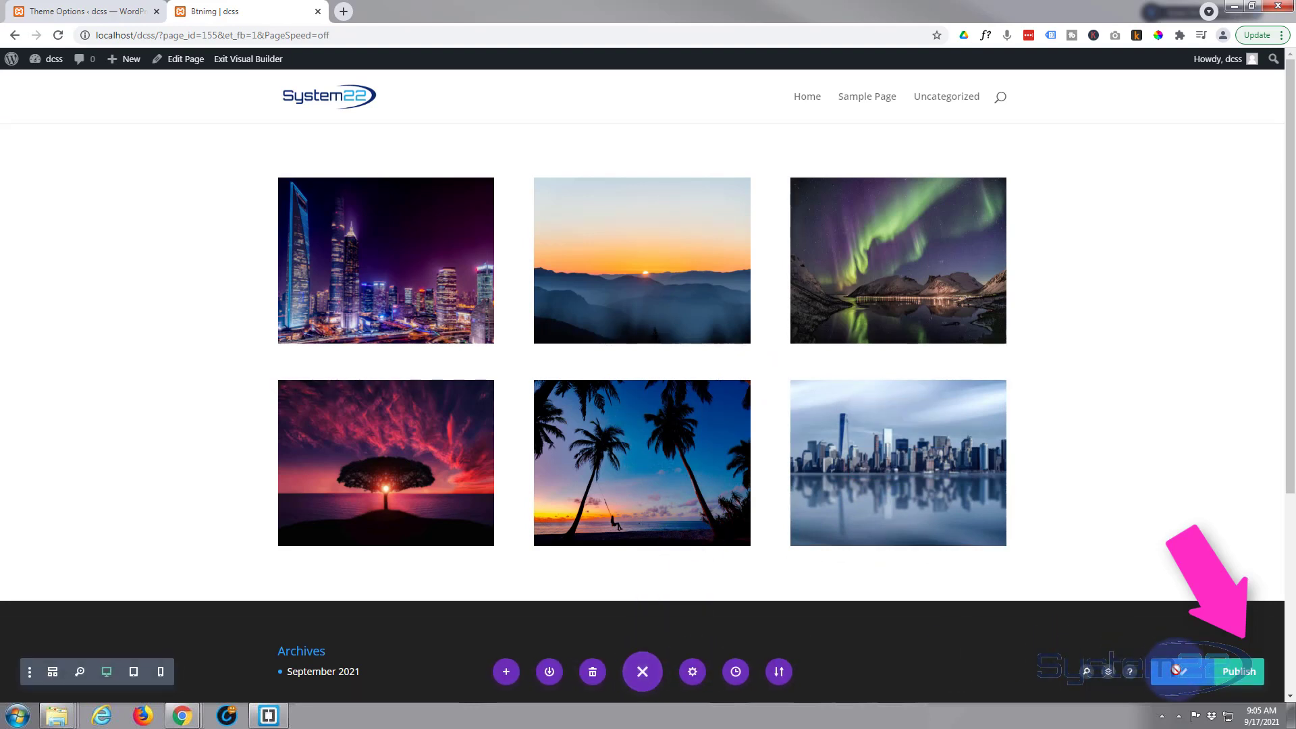
{"action": "left_click", "coordinate": [273, 59]}
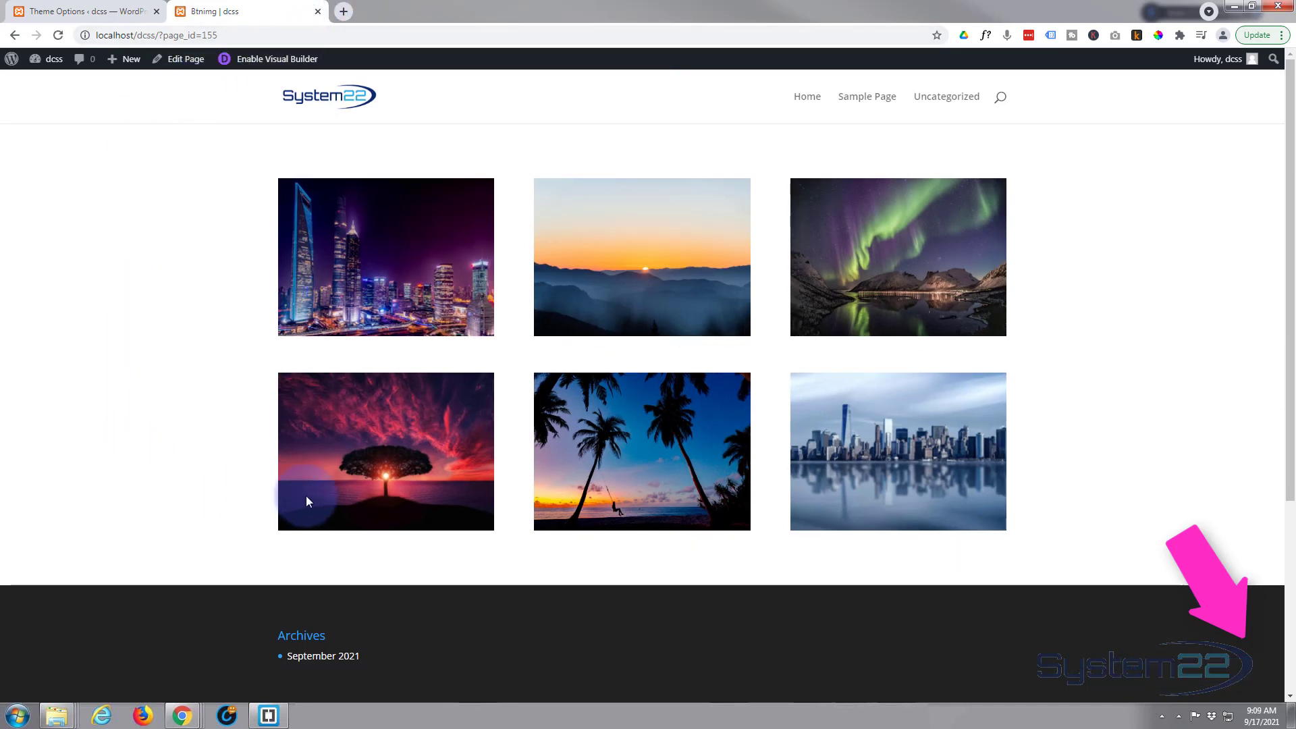
Step: Check the hover fade-in of the Click Here buttons over the three lower-row images on the front-end page
{"action": "mouse_move", "coordinate": [306, 497]}
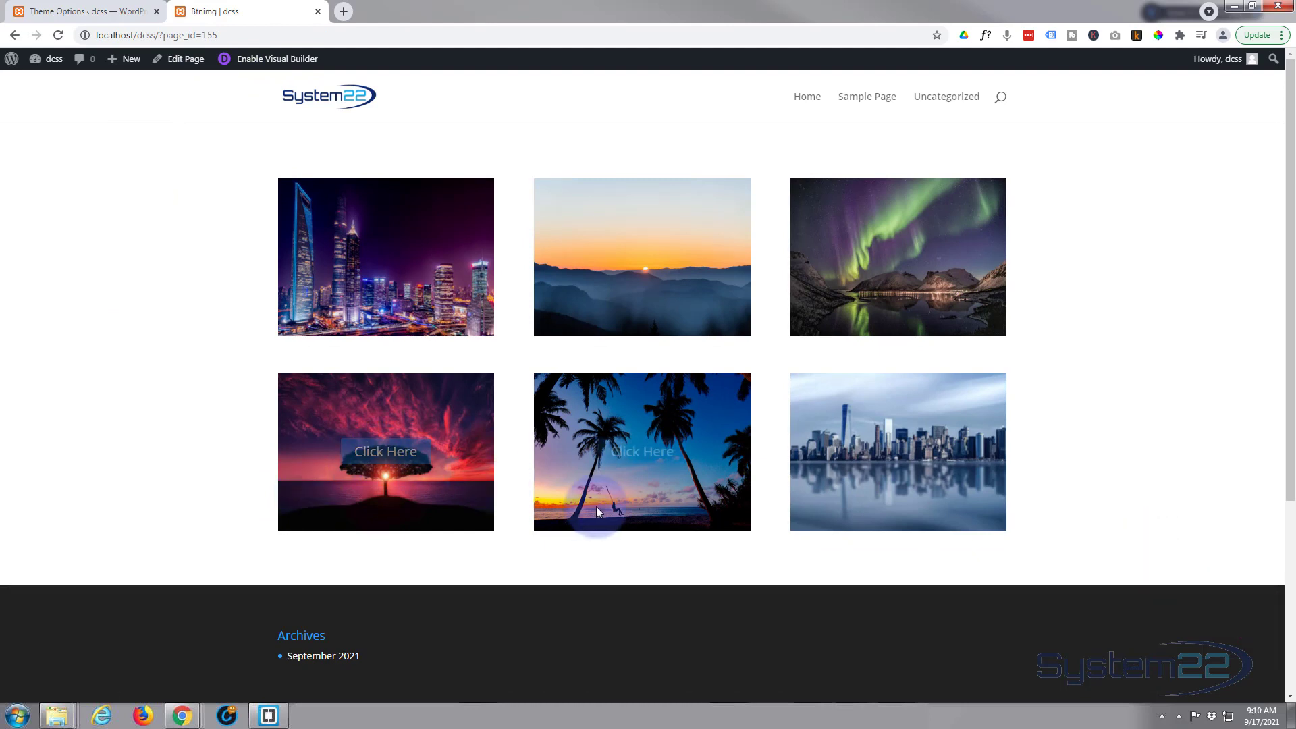
{"action": "mouse_move", "coordinate": [621, 465]}
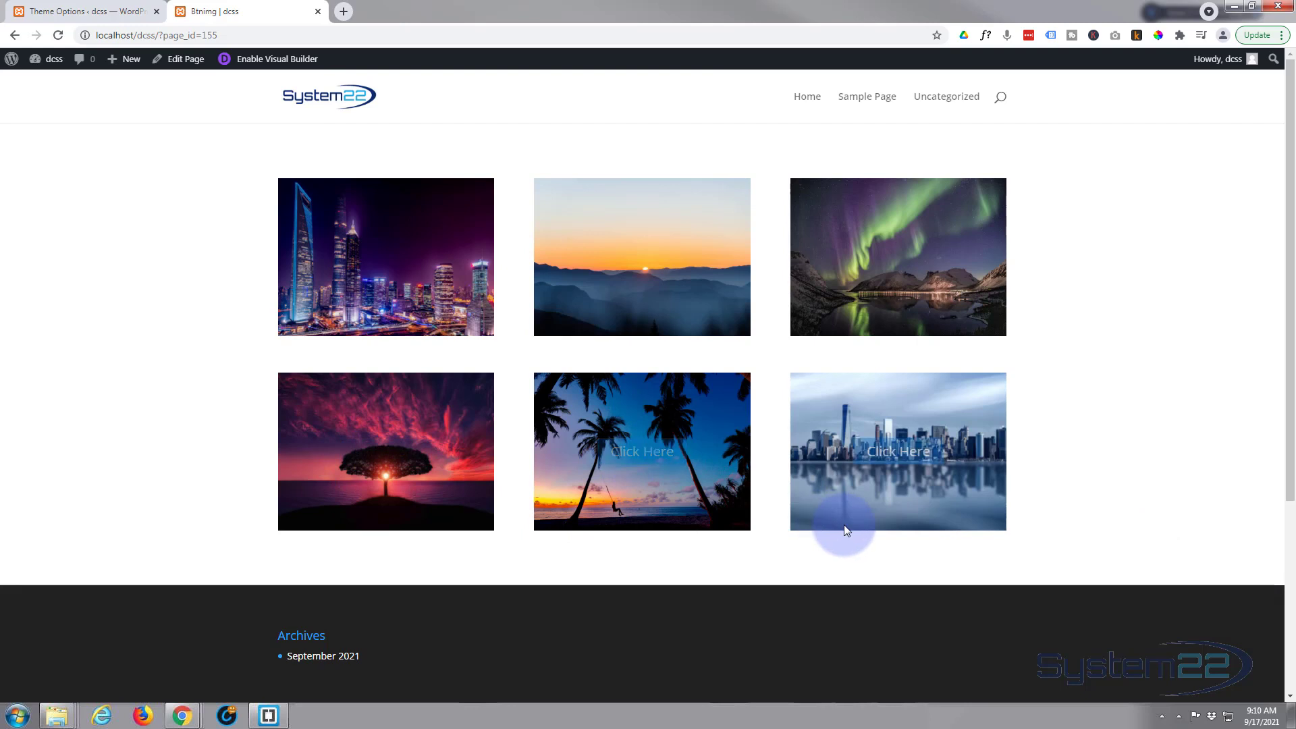
{"action": "mouse_move", "coordinate": [898, 457]}
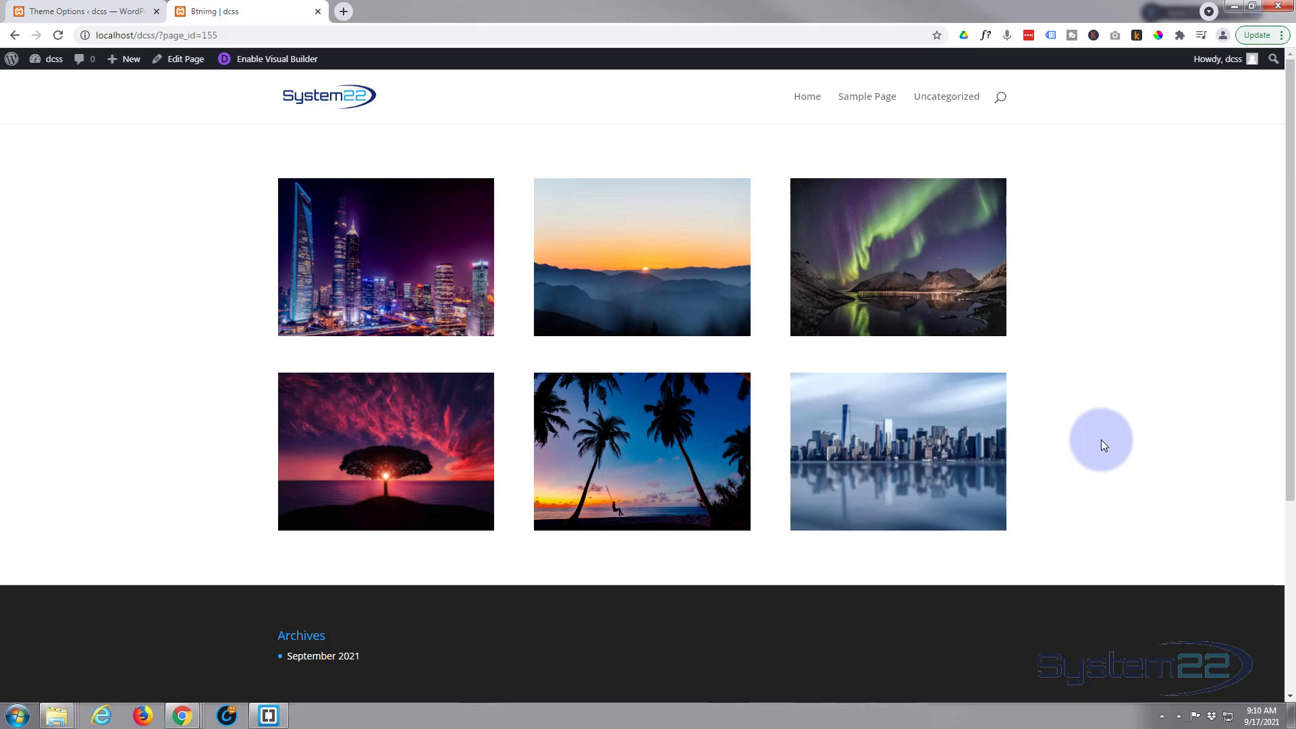
{"action": "mouse_move", "coordinate": [945, 462]}
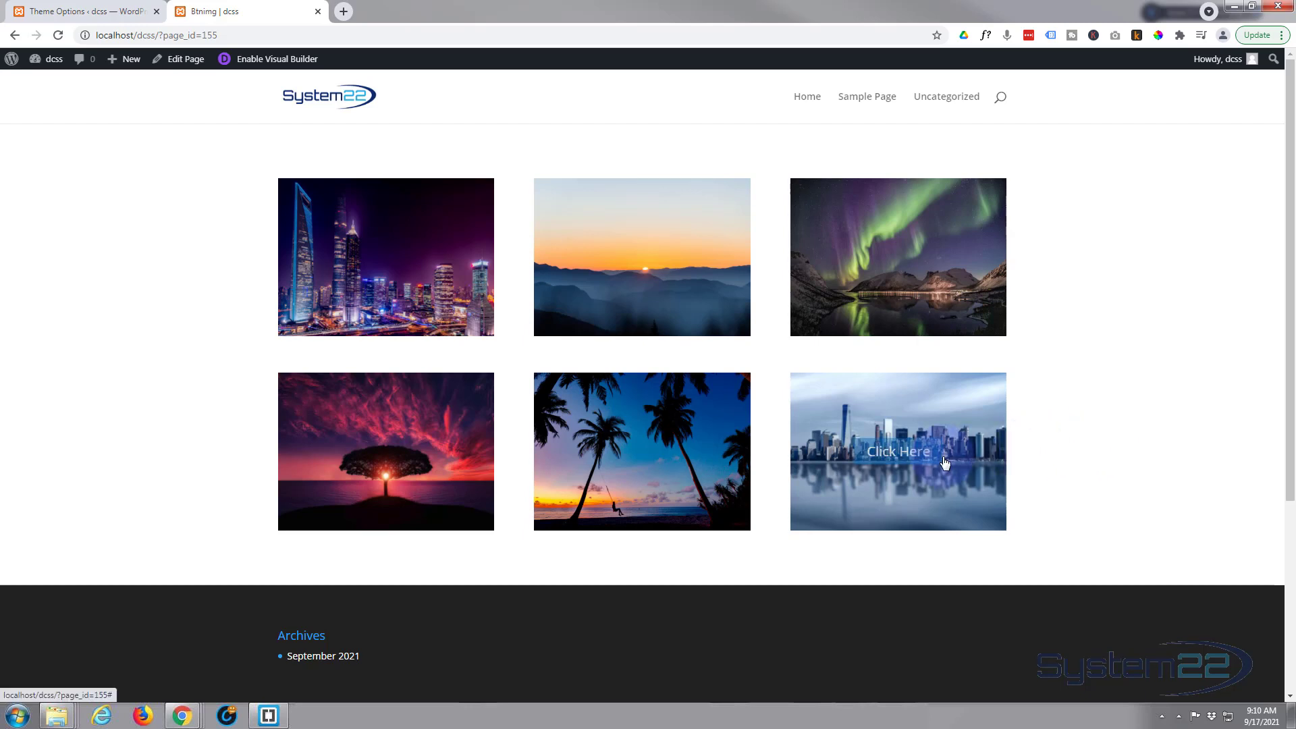